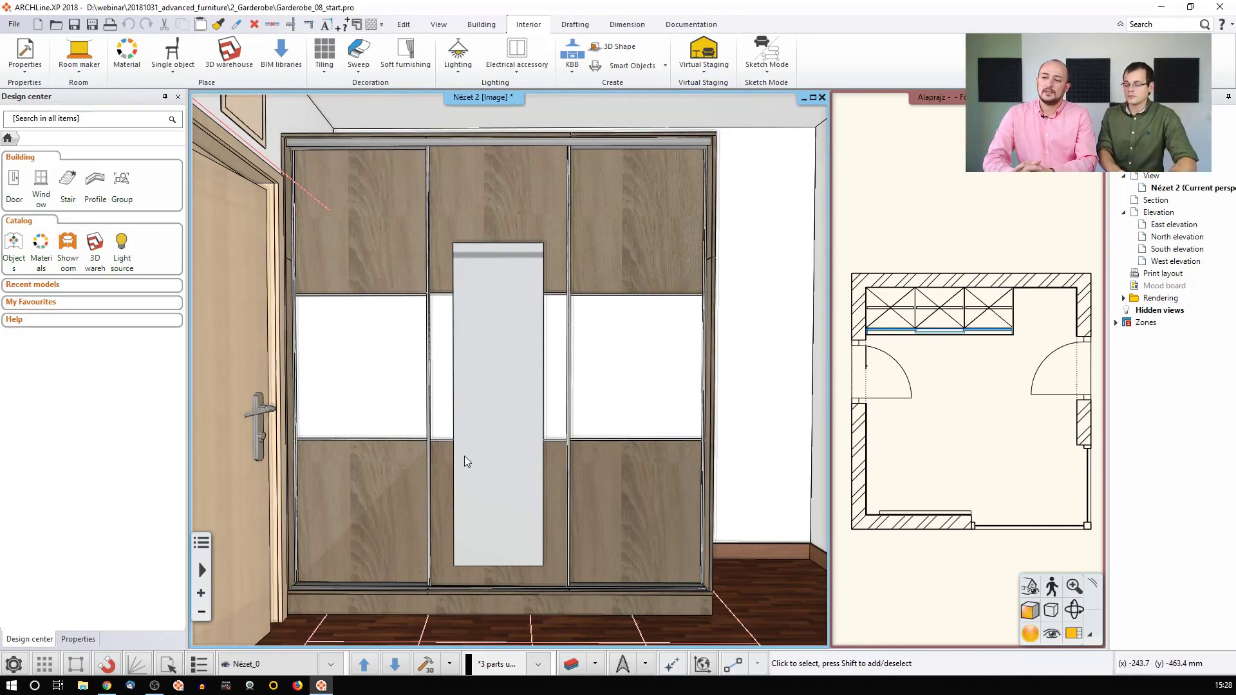
- Open the wardrobe's middle sliding door in the cabinet door editor, examine its construction, and close it without changes
click(494, 408)
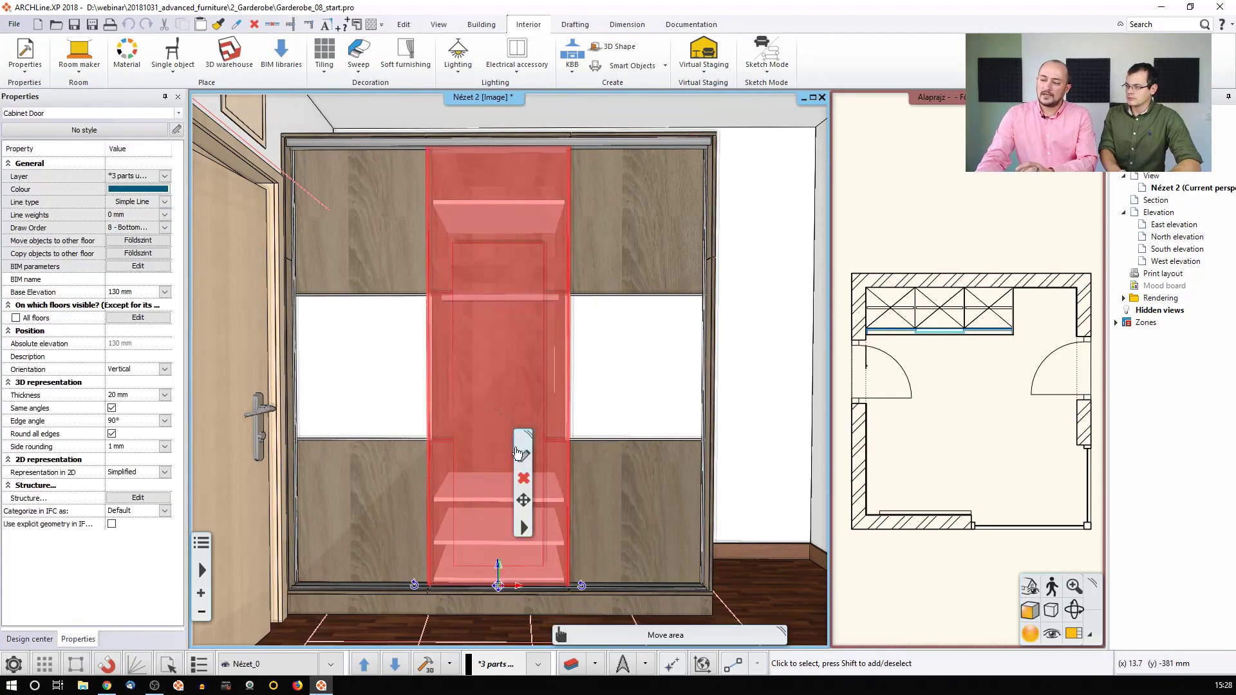
click(523, 456)
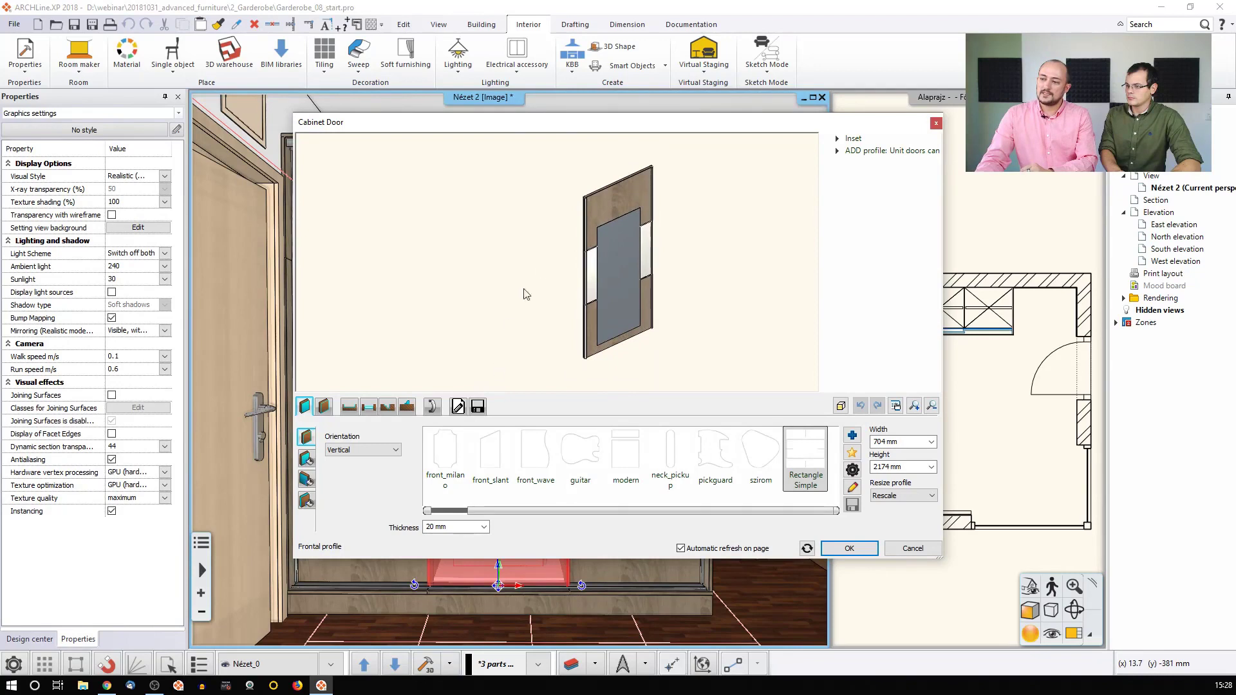
scroll(573, 240, up, 5)
scroll(570, 222, down, 5)
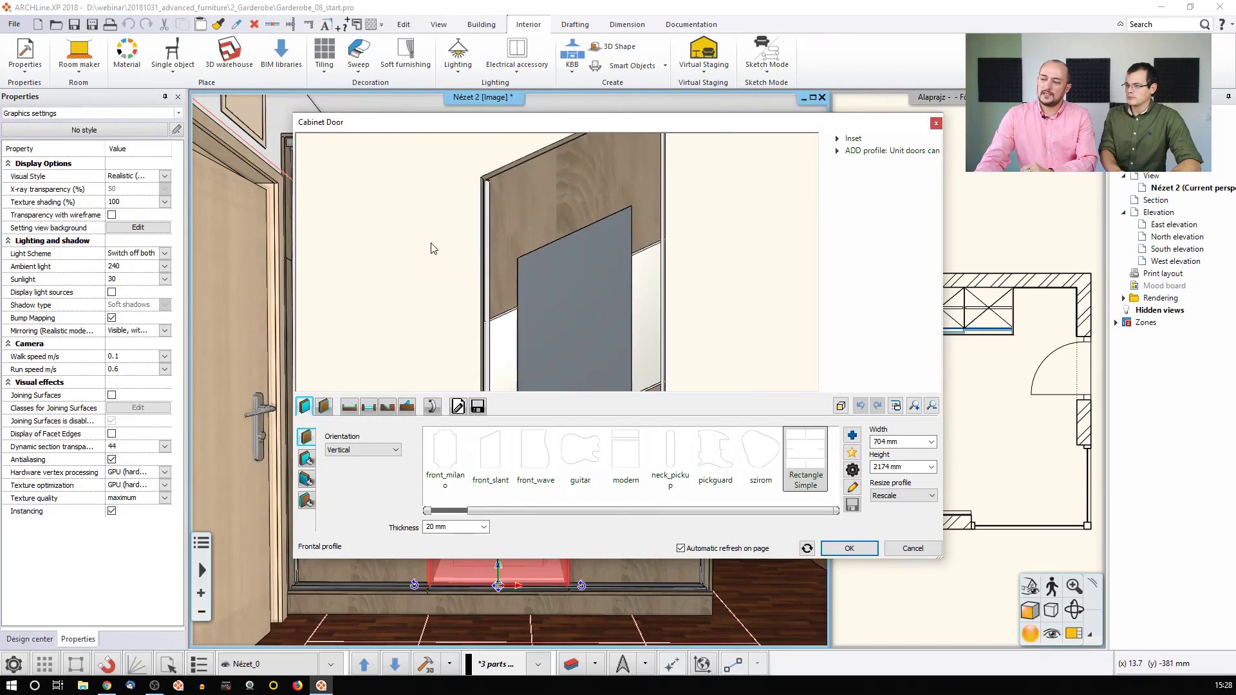
middle_drag(460, 311, 455, 282)
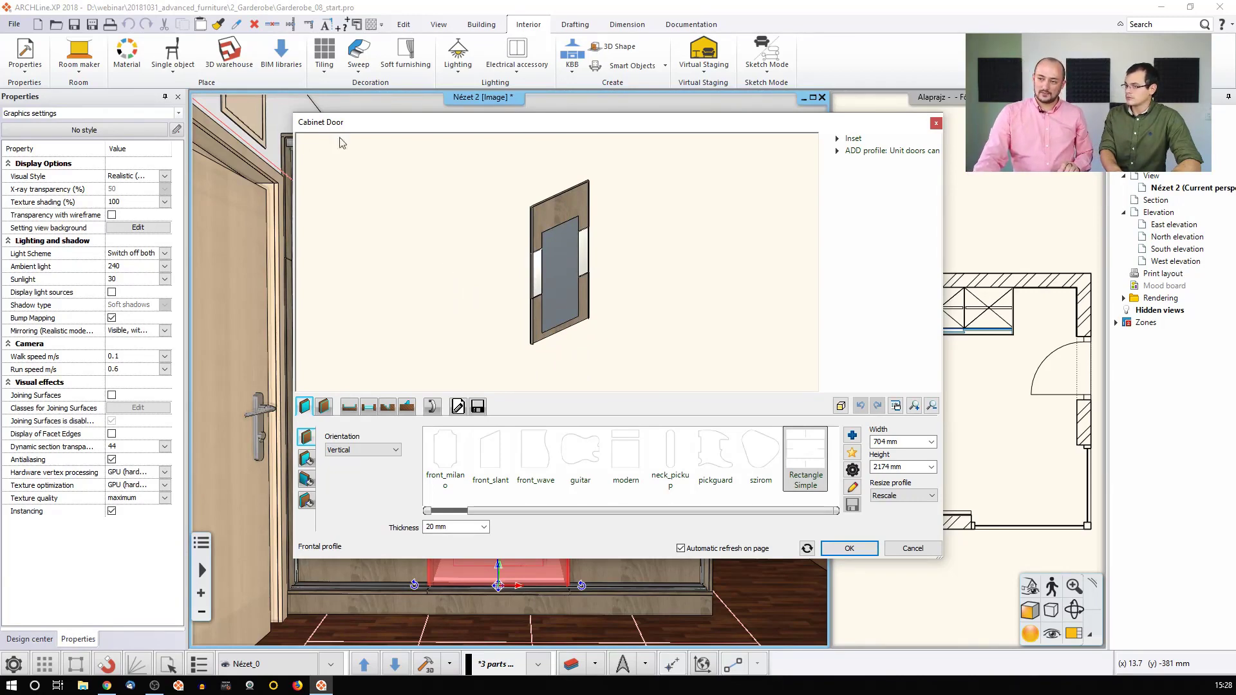
click(907, 548)
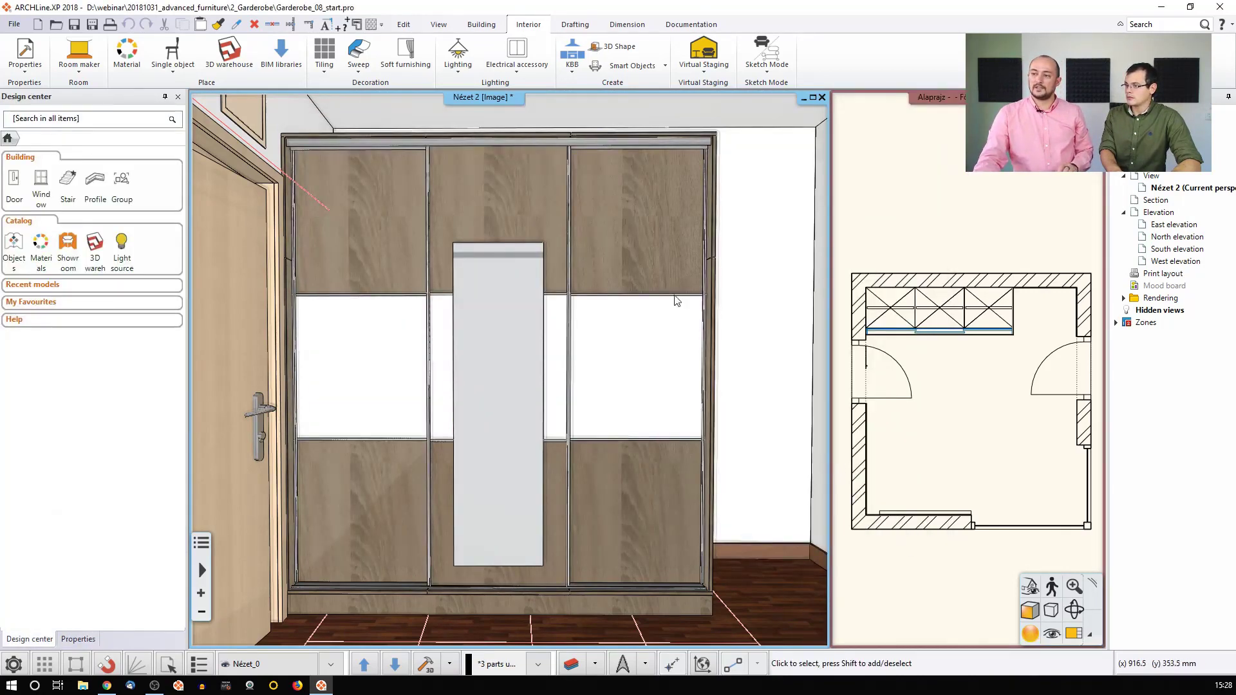
- Start a new cabinet door with the default rectangular profile and open its outer edge settings
click(572, 69)
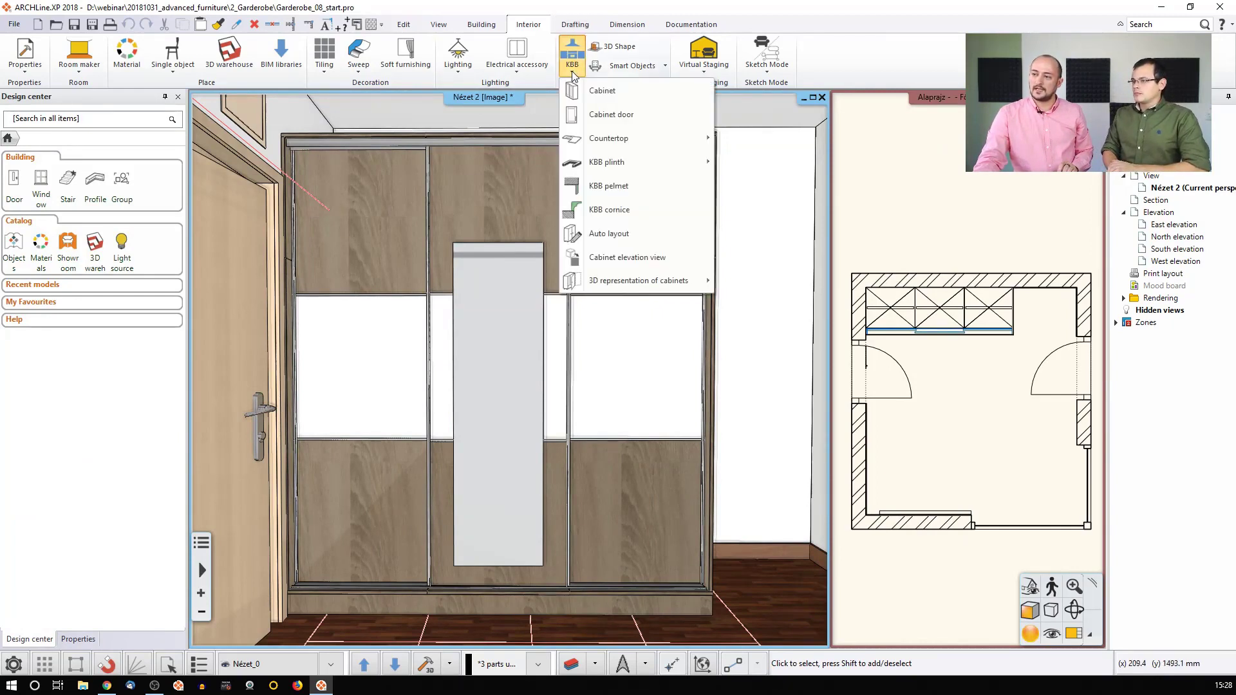
click(657, 126)
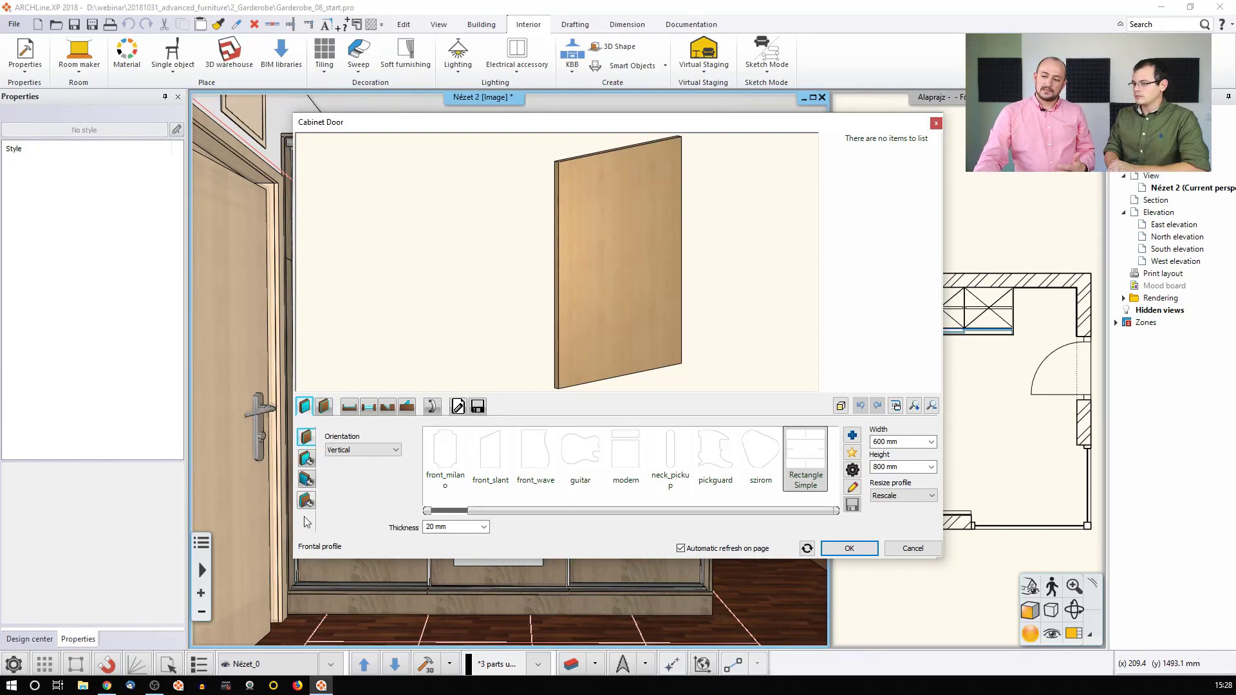
drag(544, 315, 505, 341)
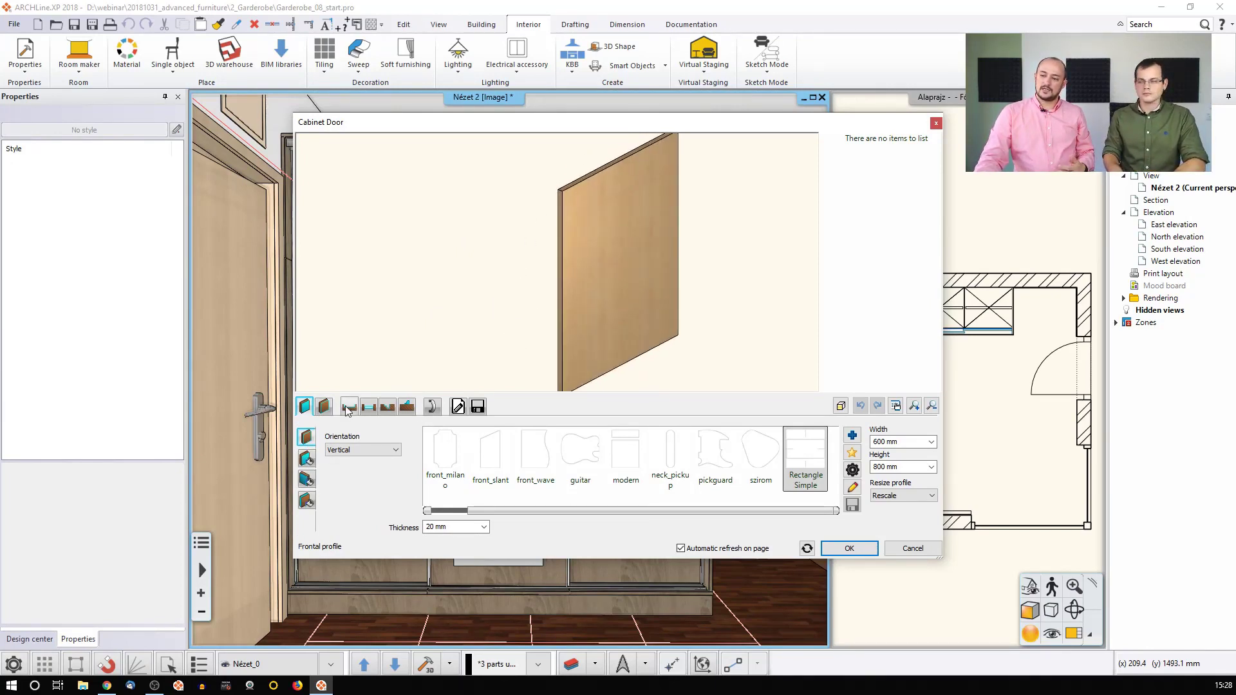
click(323, 406)
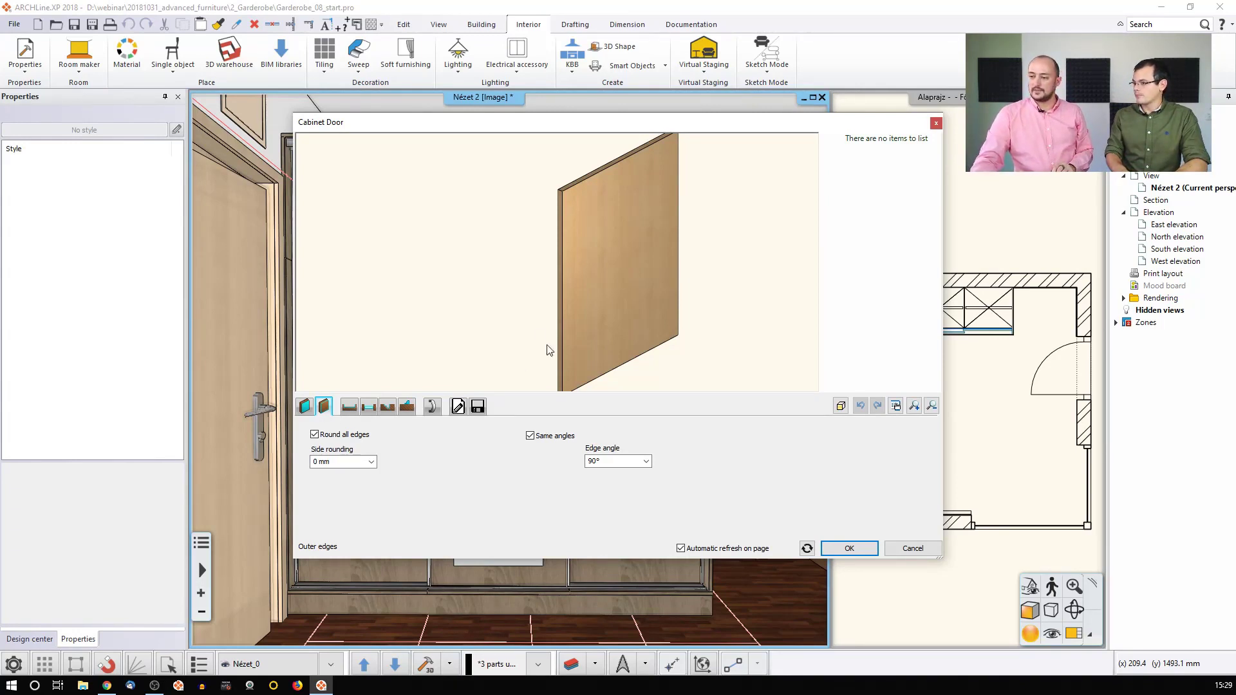
drag(549, 350, 422, 392)
- Add a negative inset 10 mm deep to the door, using the automatic profile and 50 mm offsets
click(350, 408)
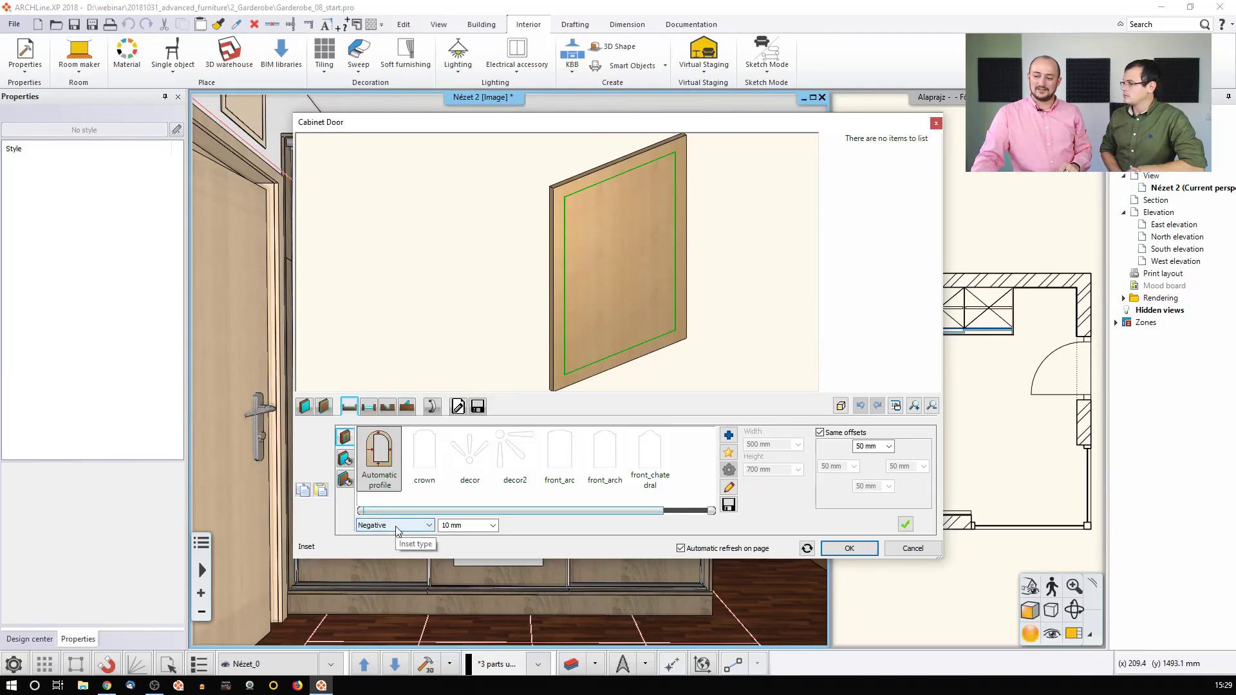
click(905, 524)
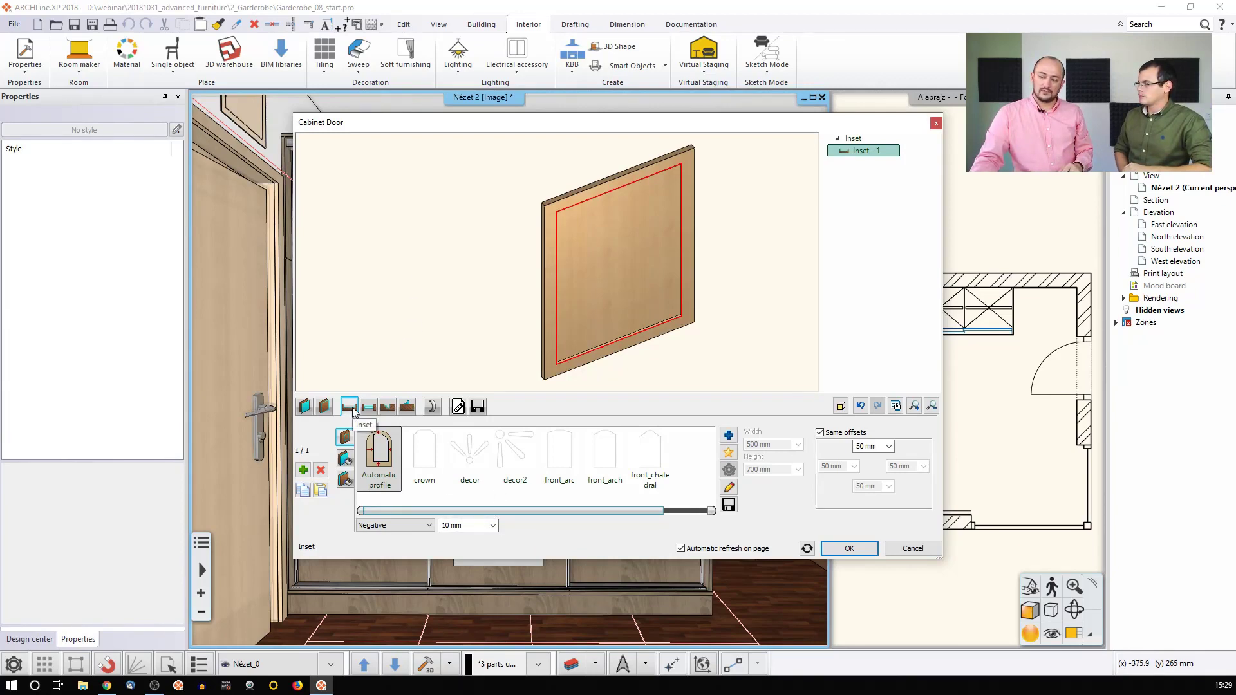
drag(434, 301, 446, 272)
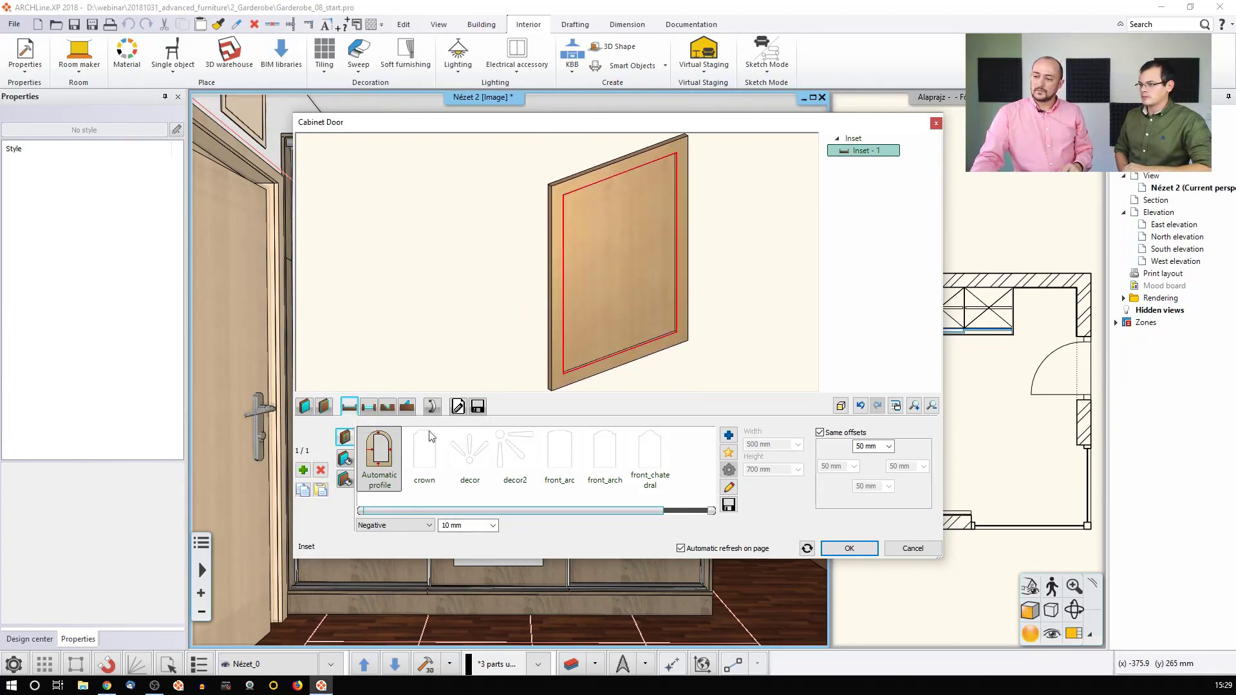
- Try the Positive and No depth types on the inset, and return it to Negative
click(429, 526)
click(387, 546)
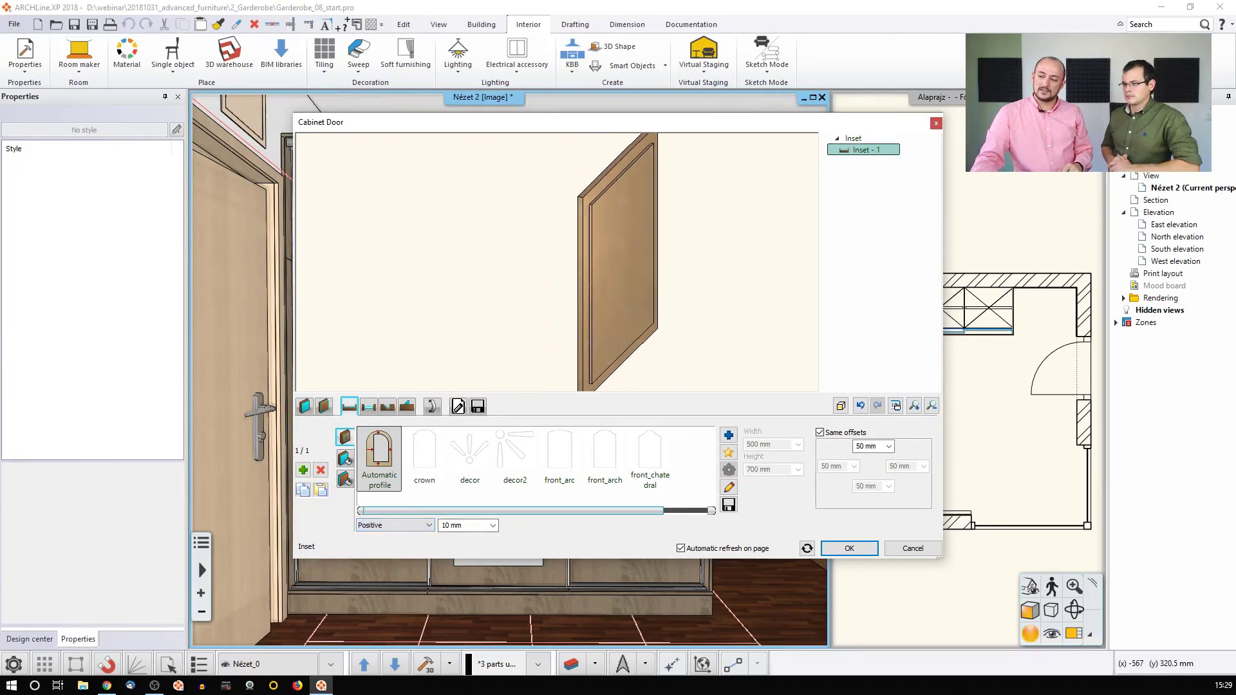
click(420, 526)
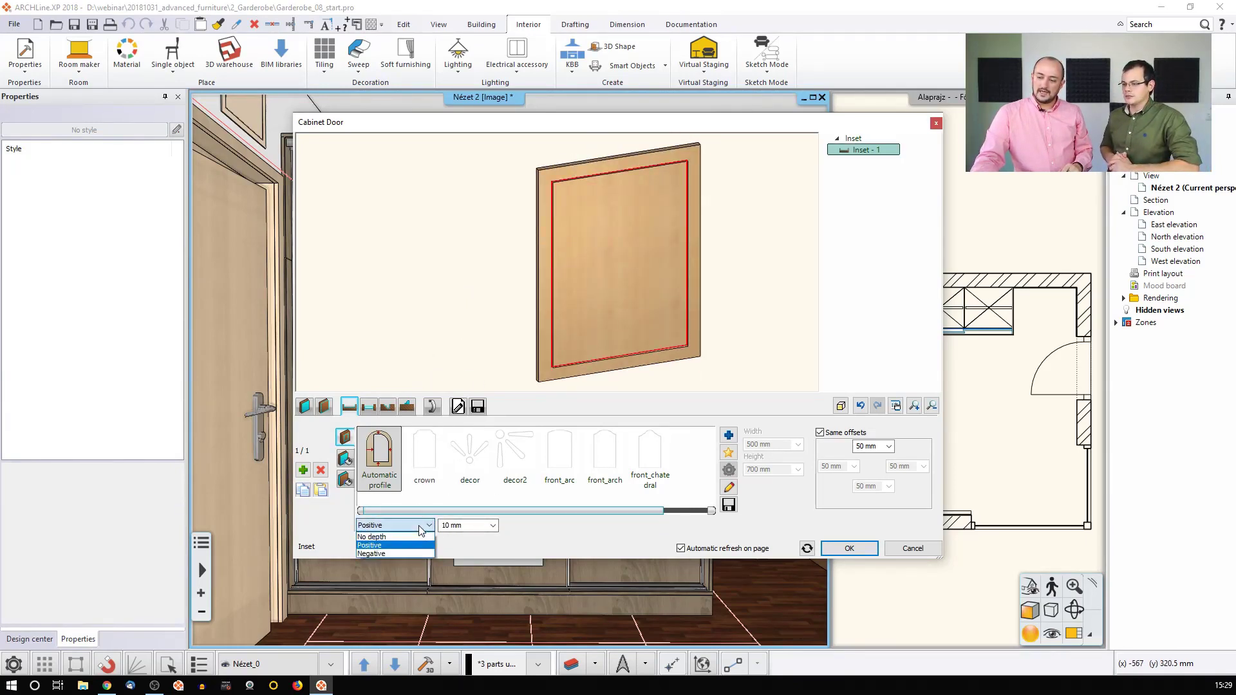
click(413, 539)
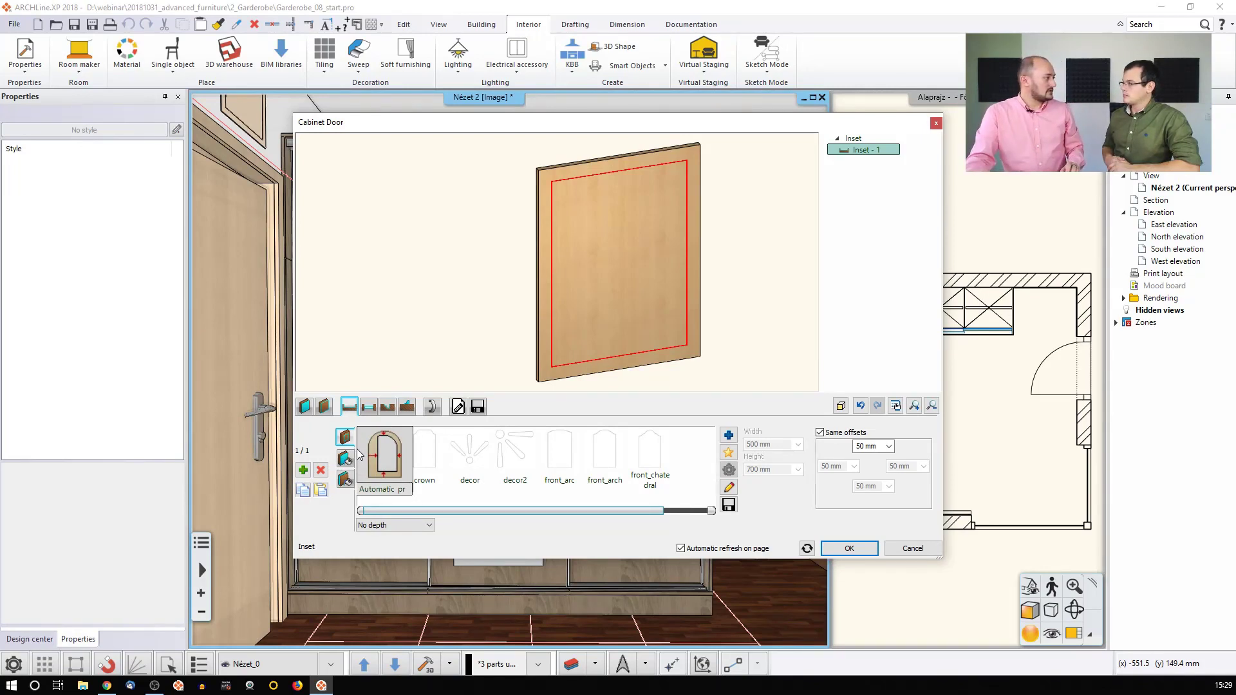
click(408, 526)
click(380, 555)
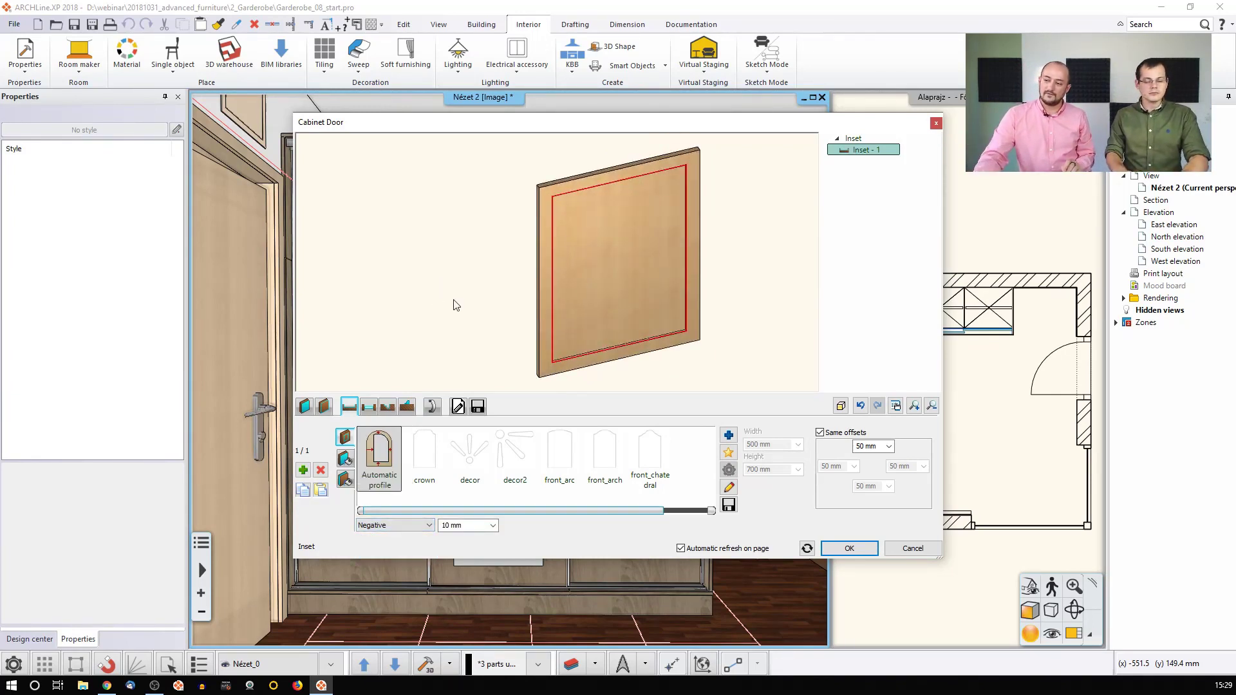
- Try the crown, front_arc and front_arch profiles on the inset, and return to the automatic profile
click(439, 473)
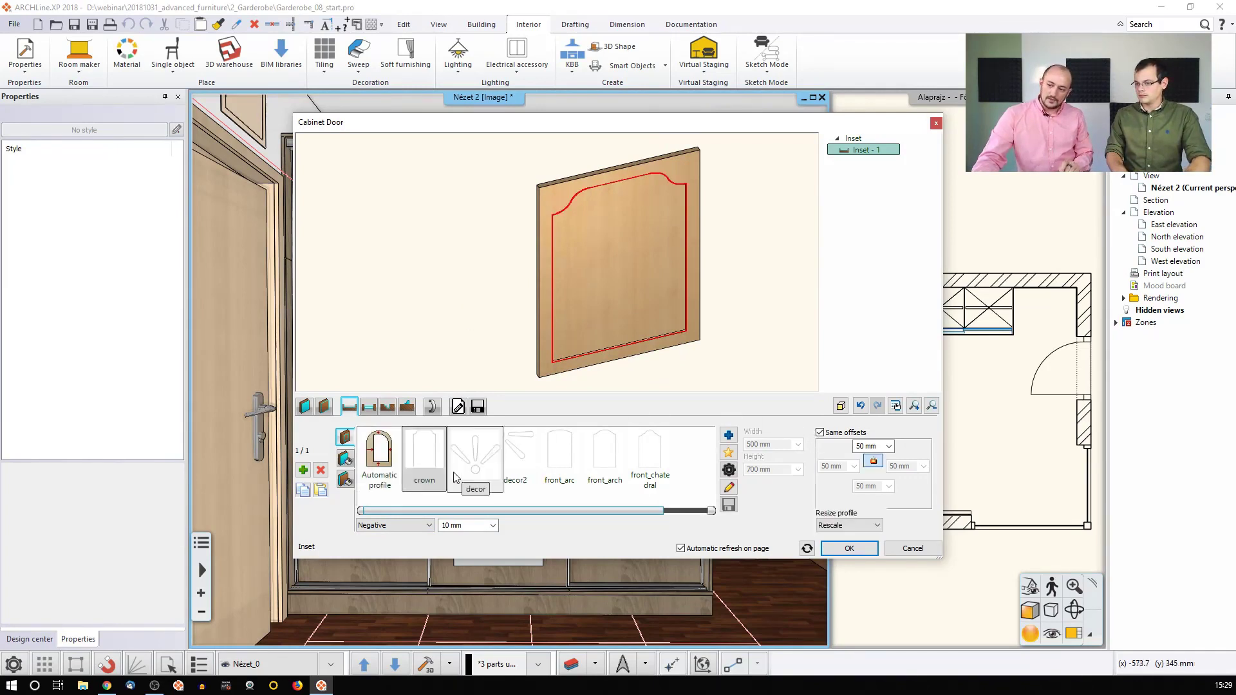
click(564, 469)
click(608, 470)
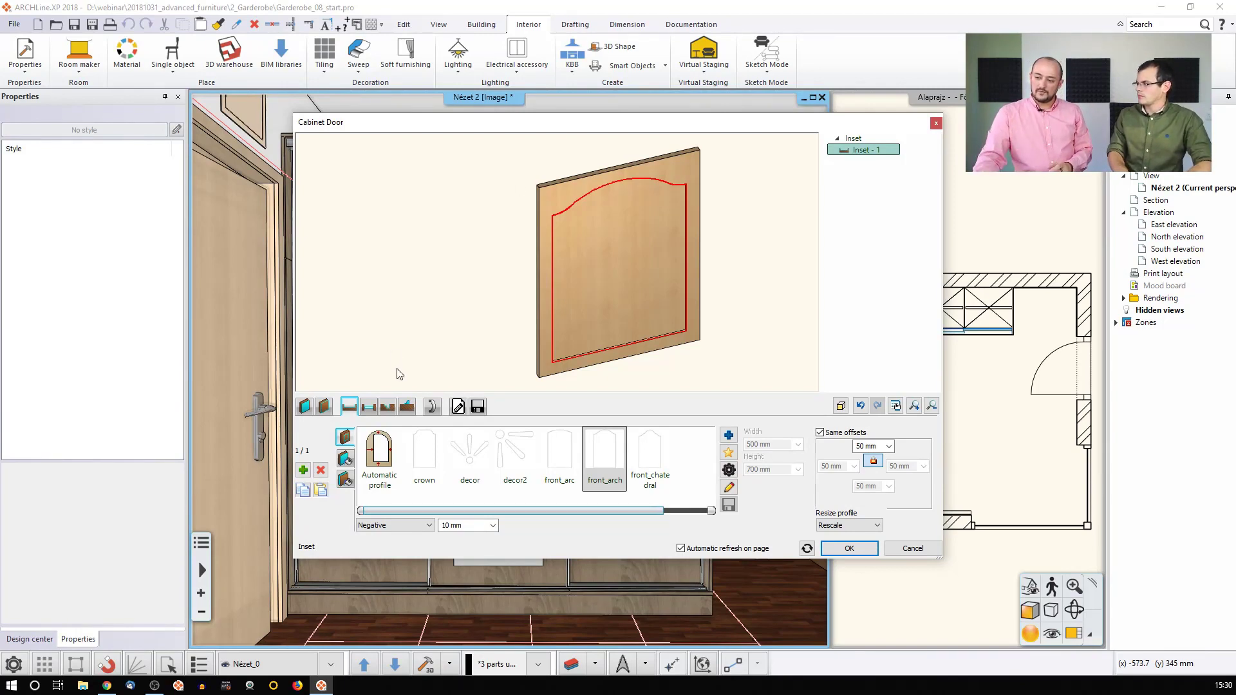
click(392, 444)
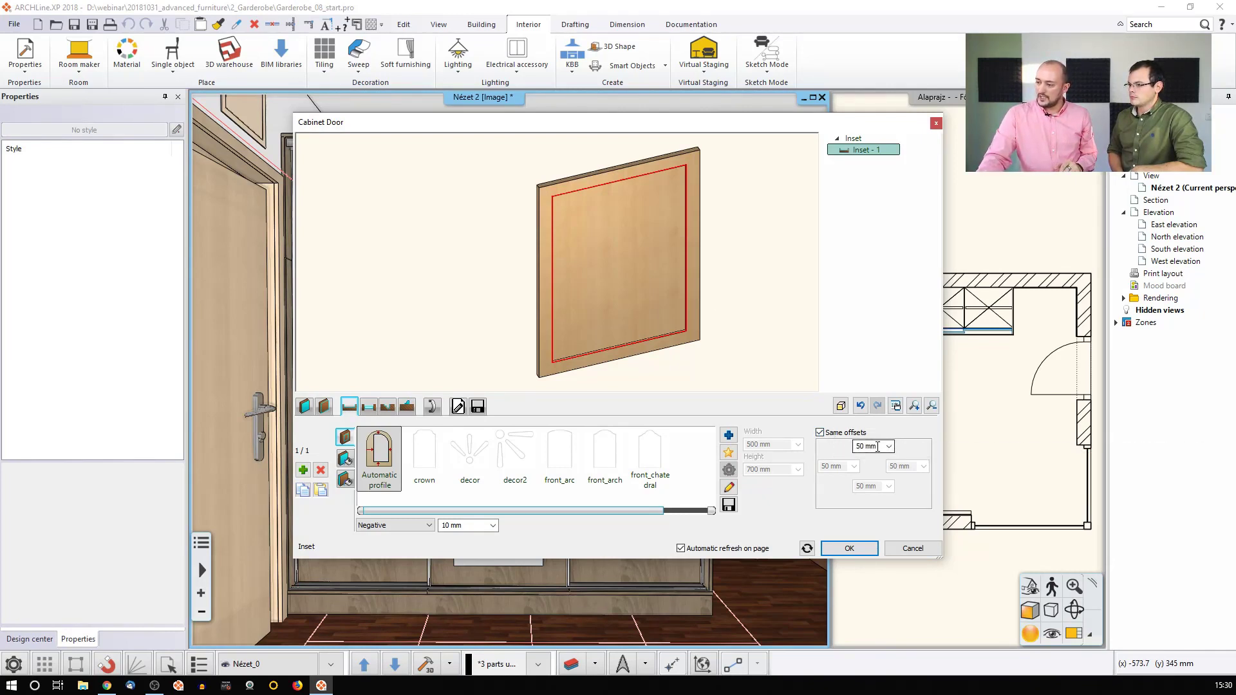
- Try a uniform 100 mm offset for the inset, and restore all its offsets to 50 mm
click(838, 436)
click(838, 436)
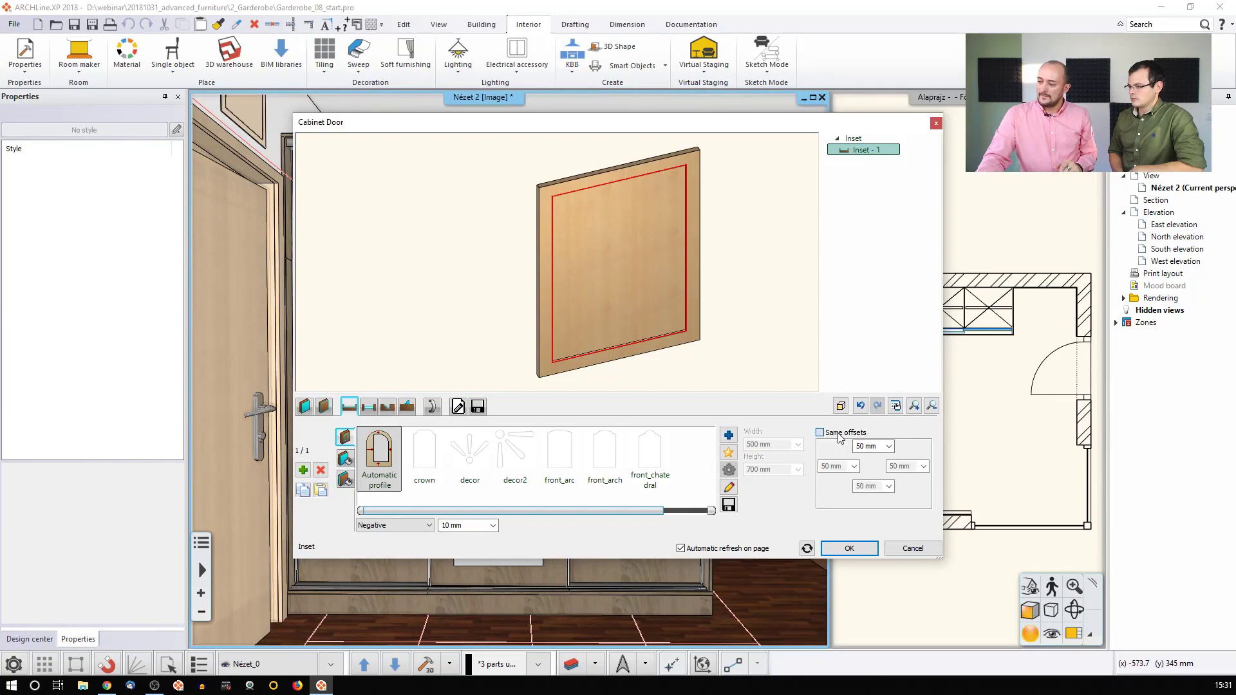
click(866, 444)
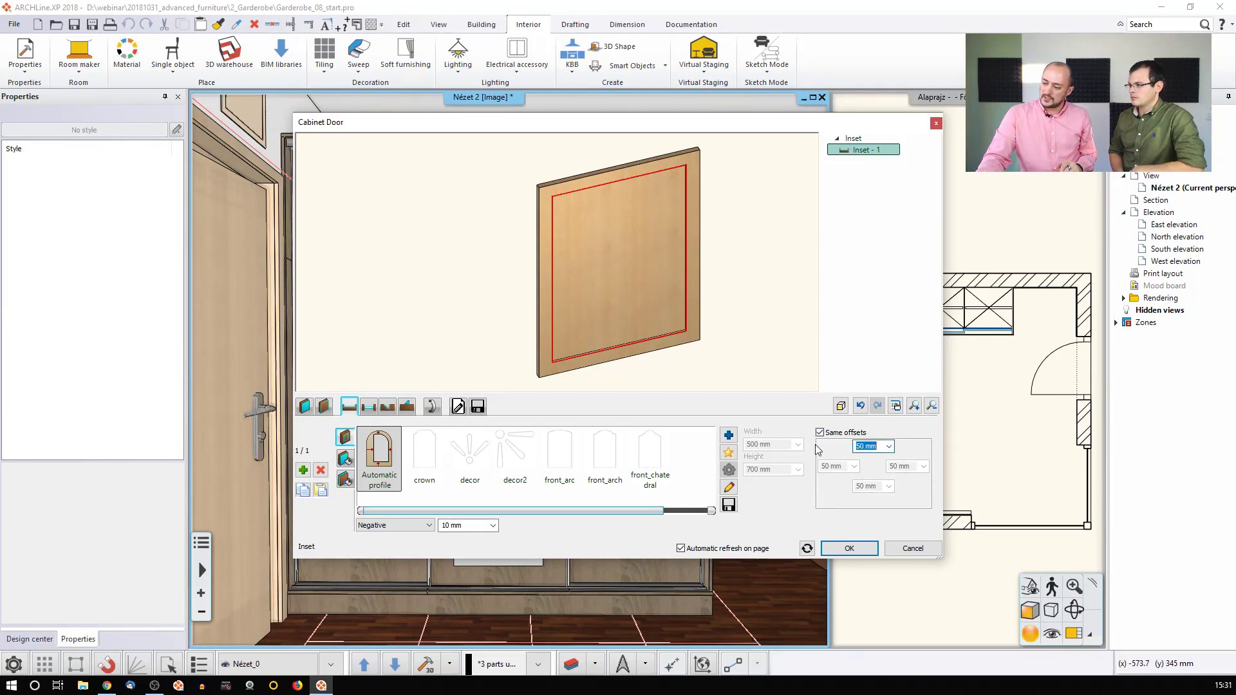
text(100)
key(Return)
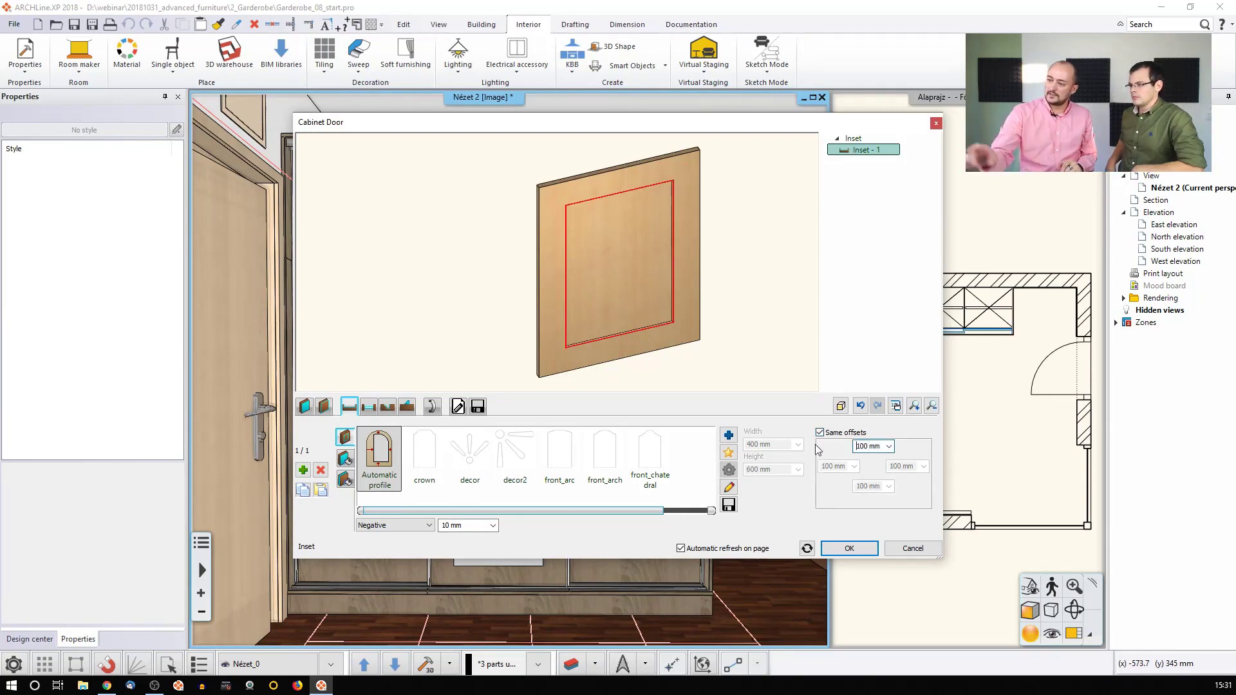
double_click(863, 447)
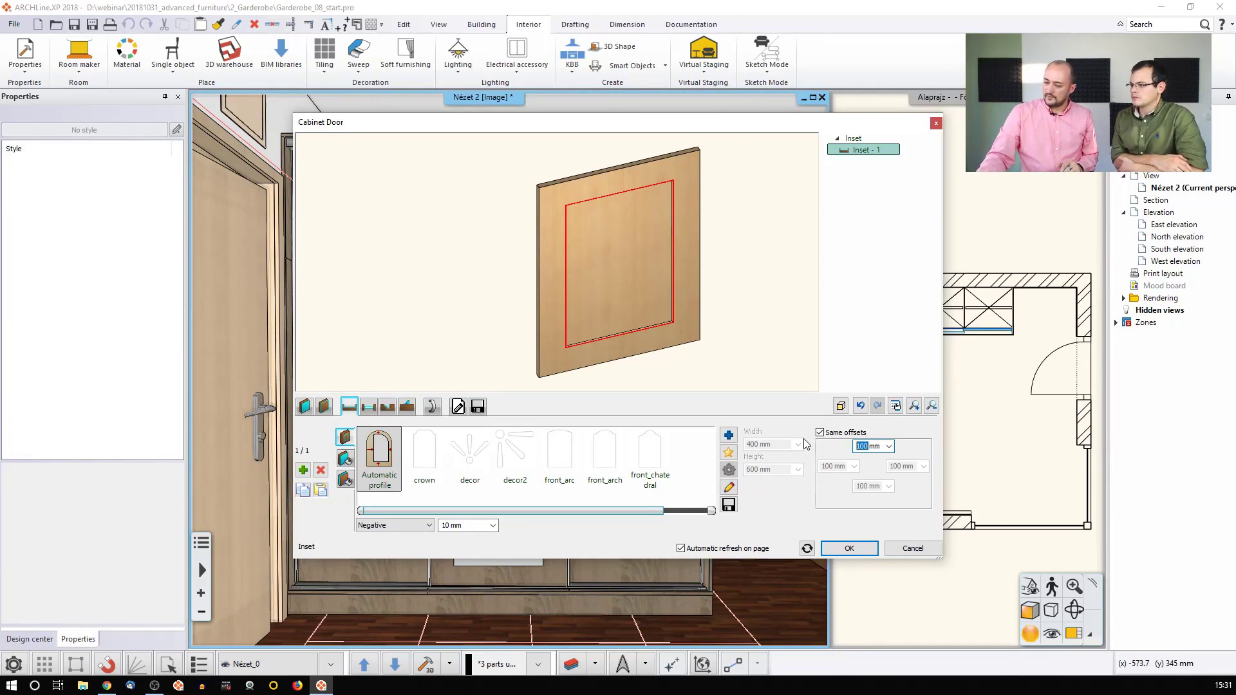
text(50)
key(Return)
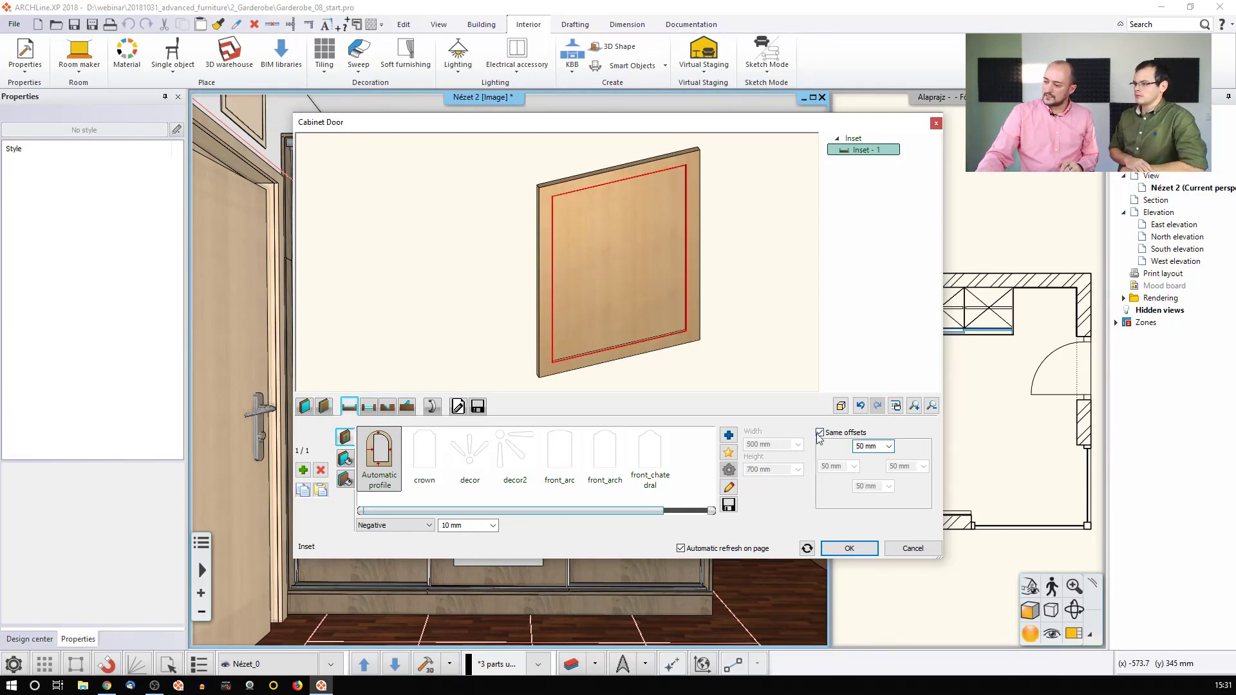
- Give the inset separate side offsets and set its left offset to 100 mm
click(837, 467)
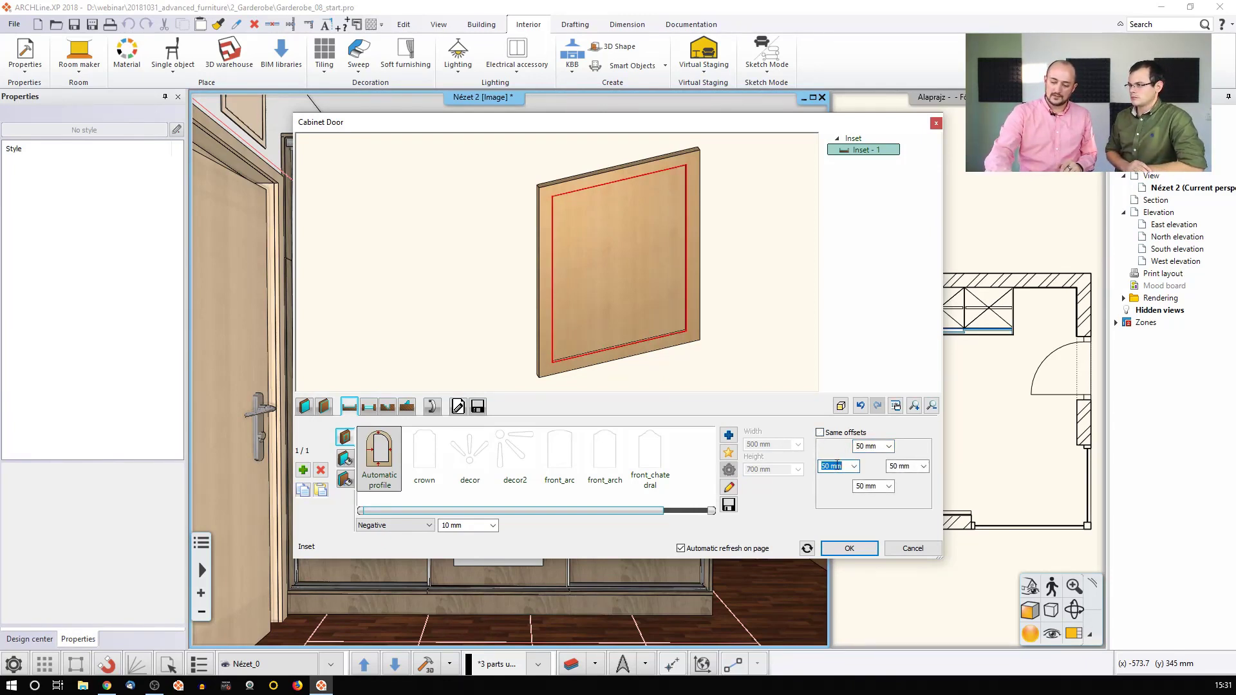
text(100)
key(Return)
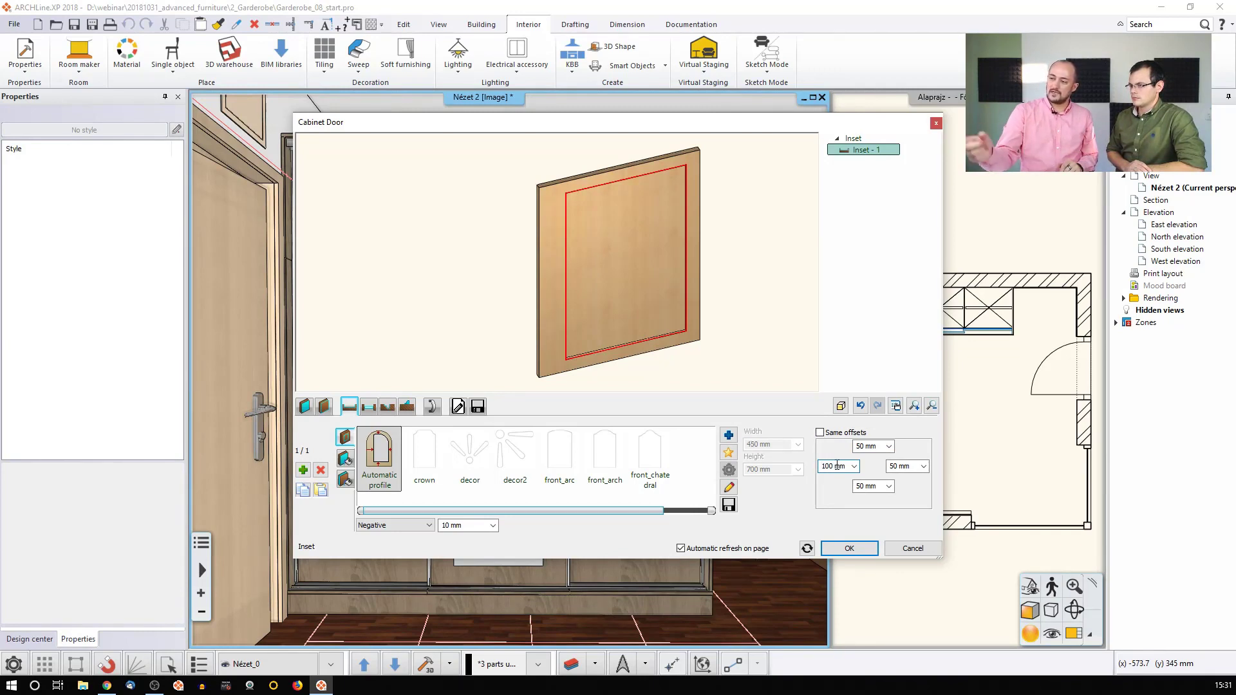
drag(587, 306, 628, 254)
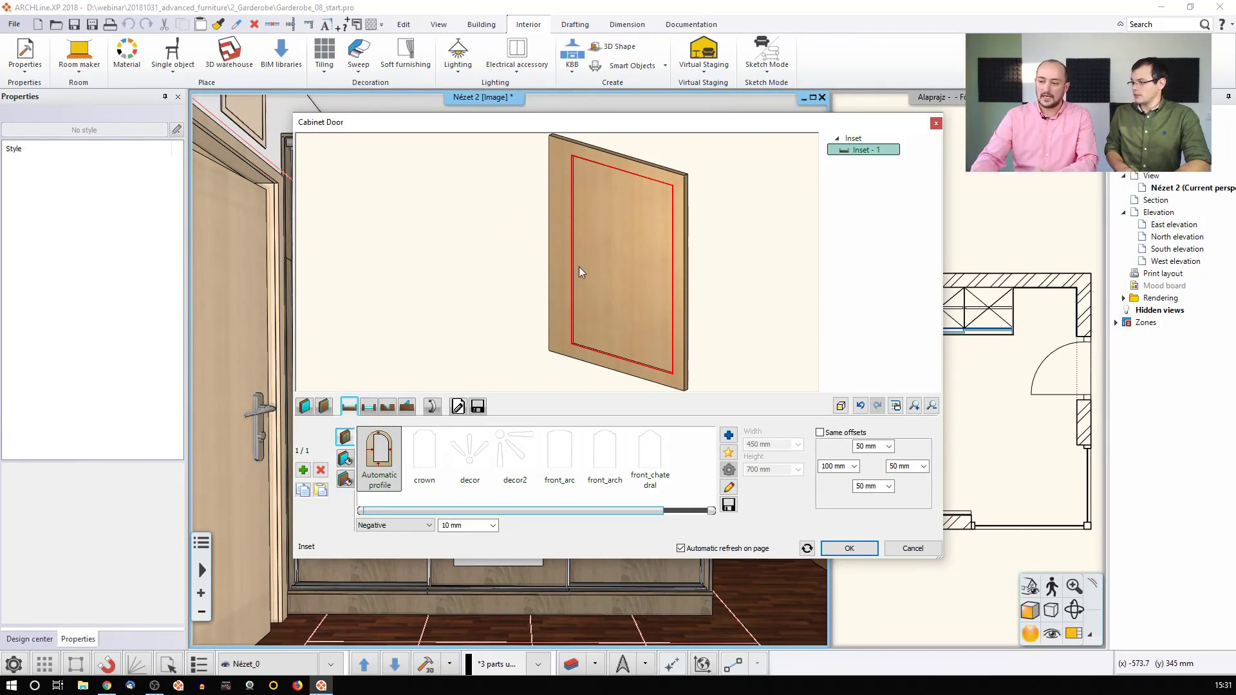
- Add an automatic-profile hole inside the inset with 2 mm thickness, separate offsets, 150 mm at left and 100 mm on the other sides
click(369, 407)
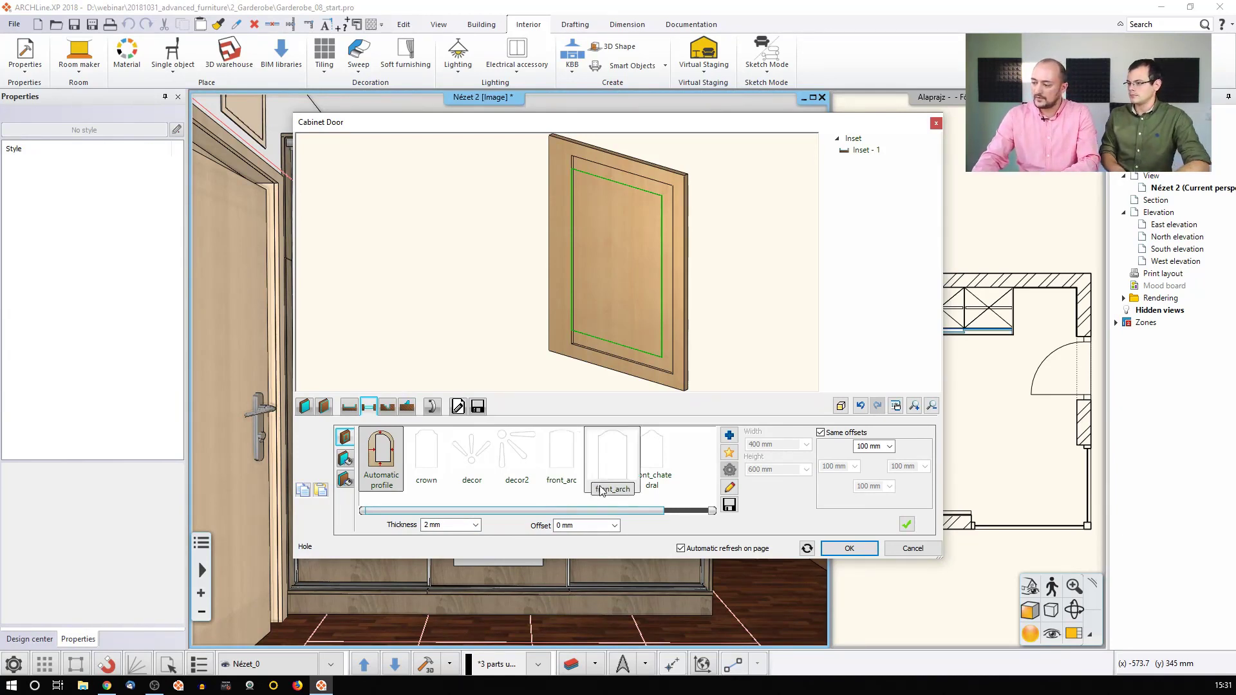
click(821, 433)
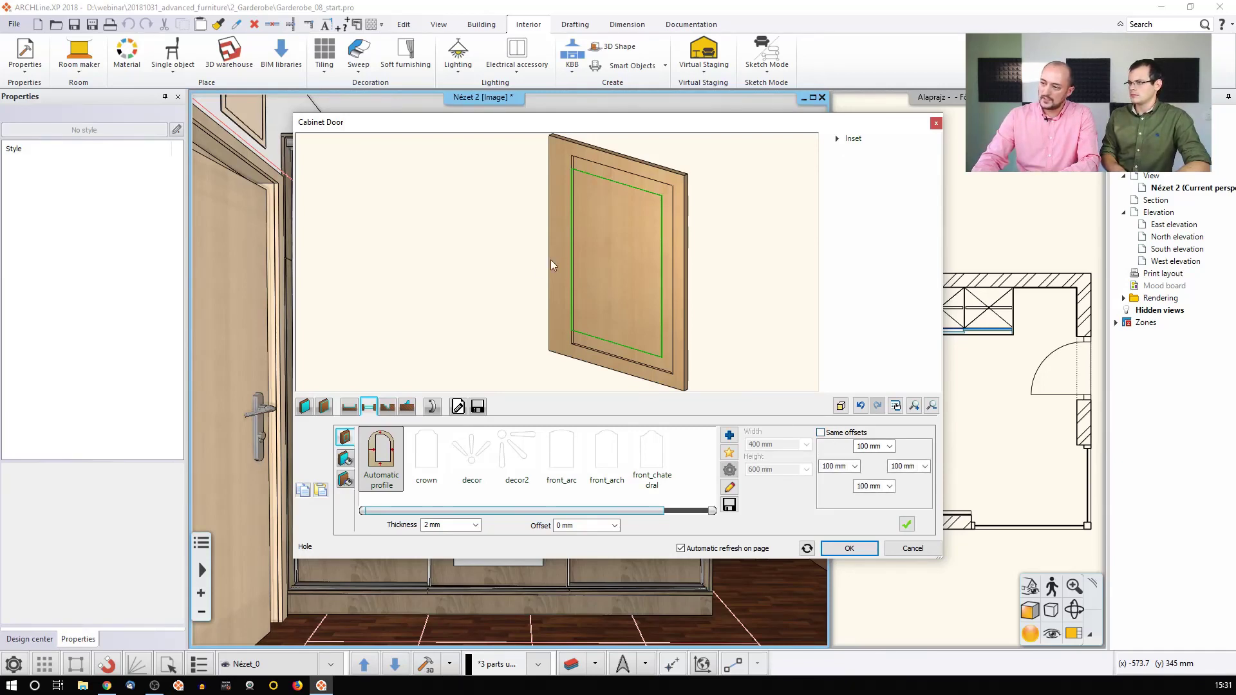
drag(551, 260, 558, 180)
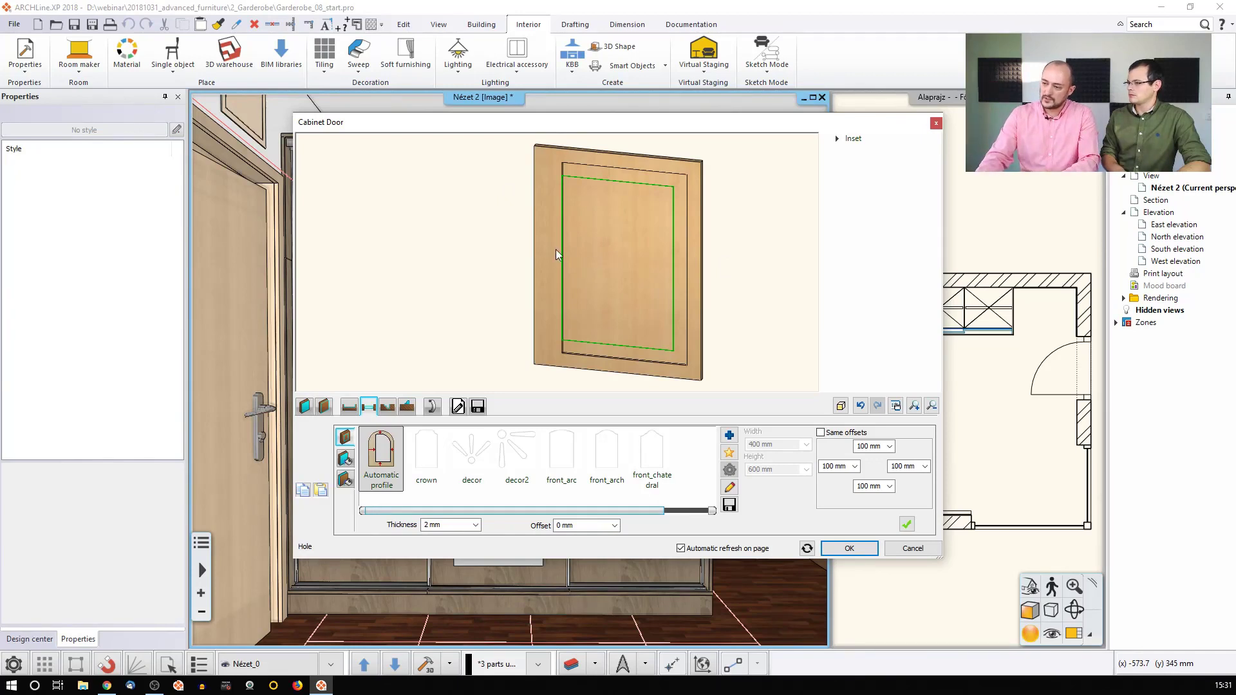
double_click(829, 467)
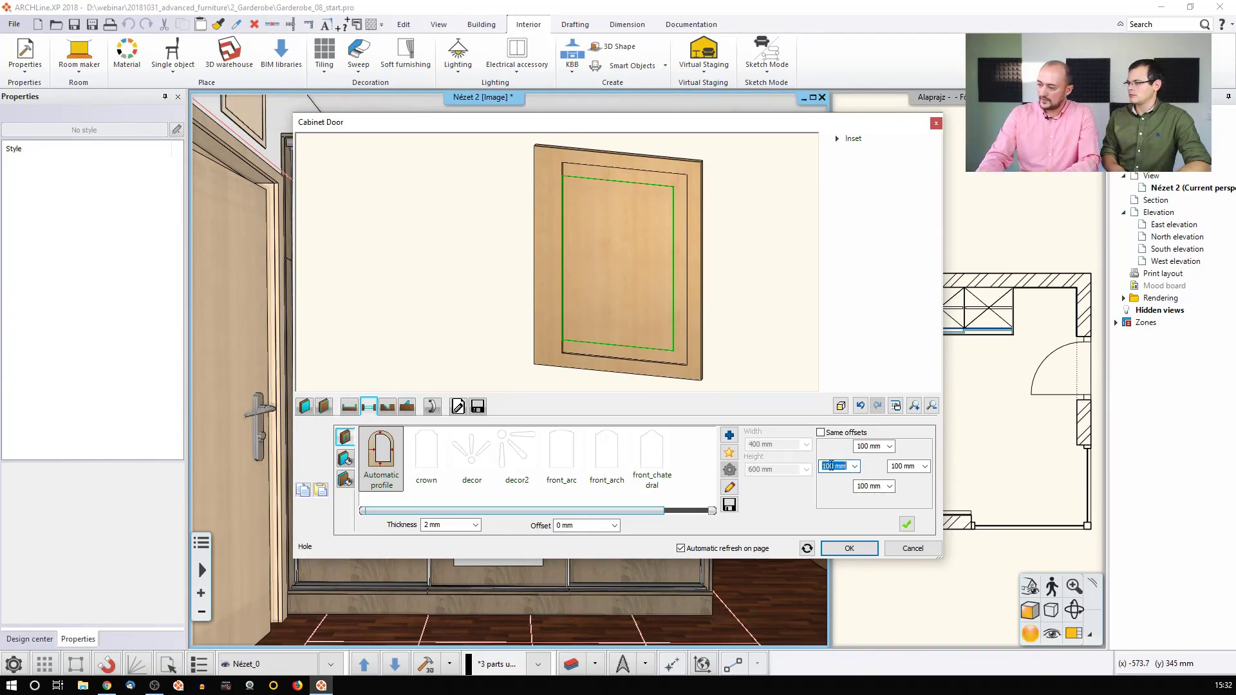
click(830, 466)
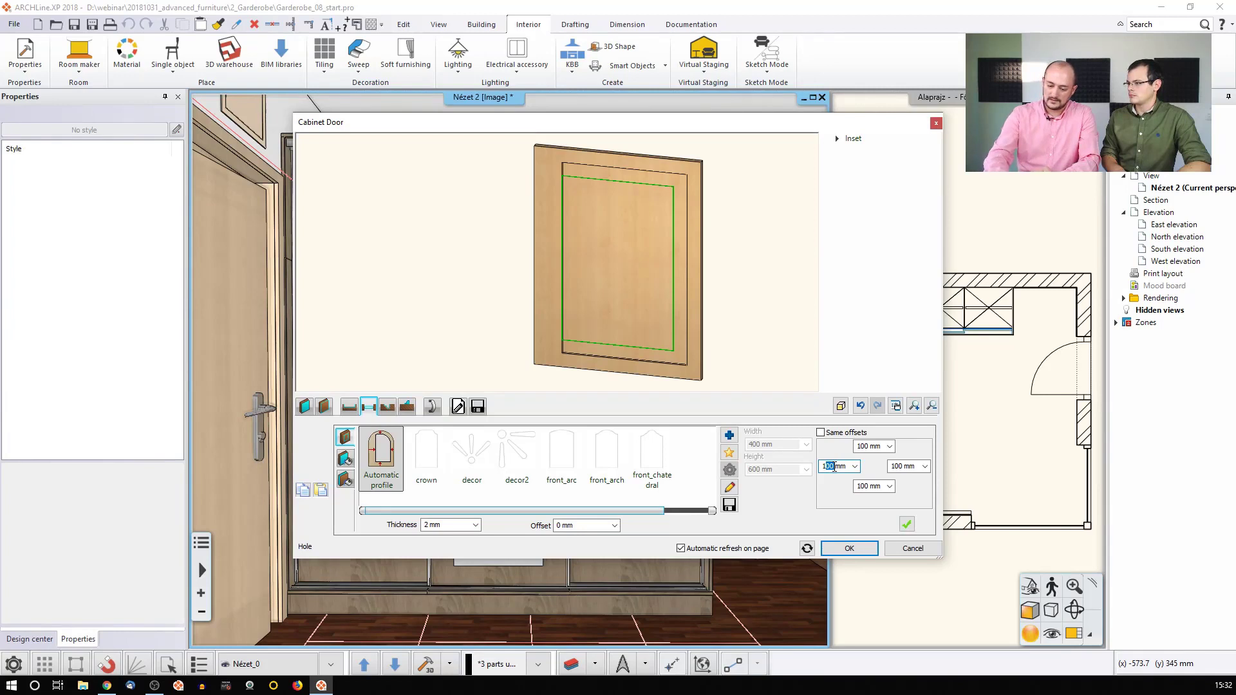
click(907, 524)
middle_drag(631, 245, 560, 277)
scroll(540, 277, up, 6)
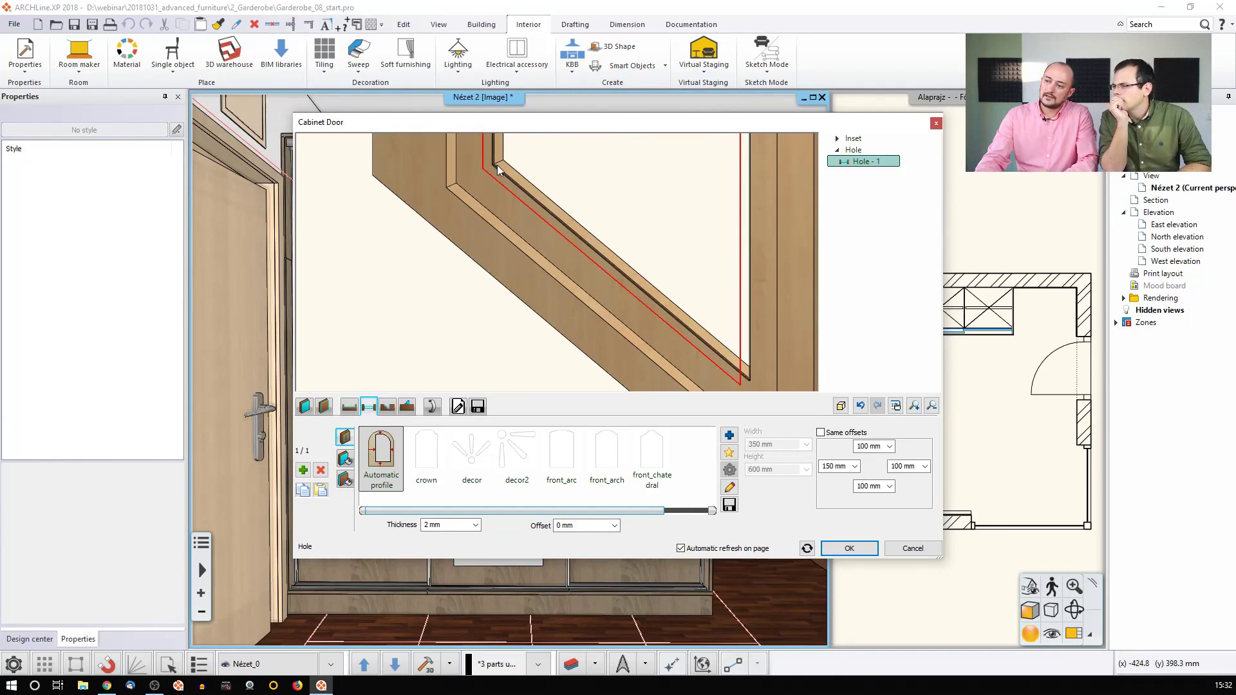
scroll(526, 244, down, 5)
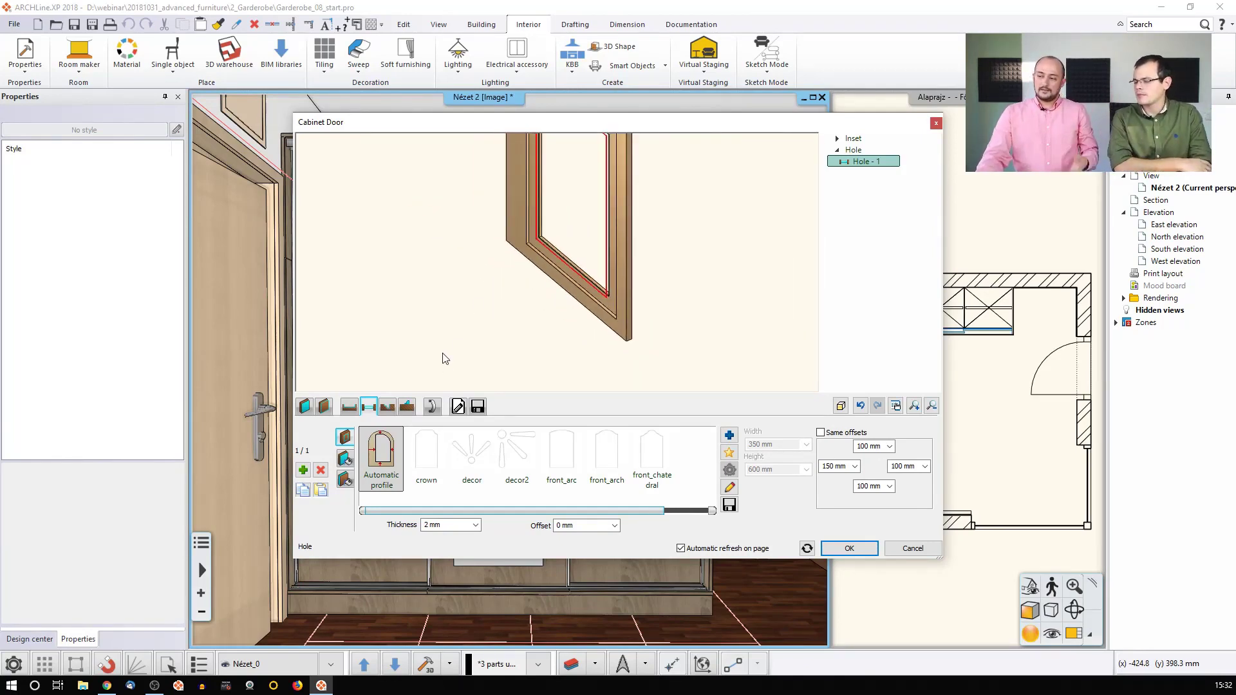
middle_drag(443, 352, 428, 373)
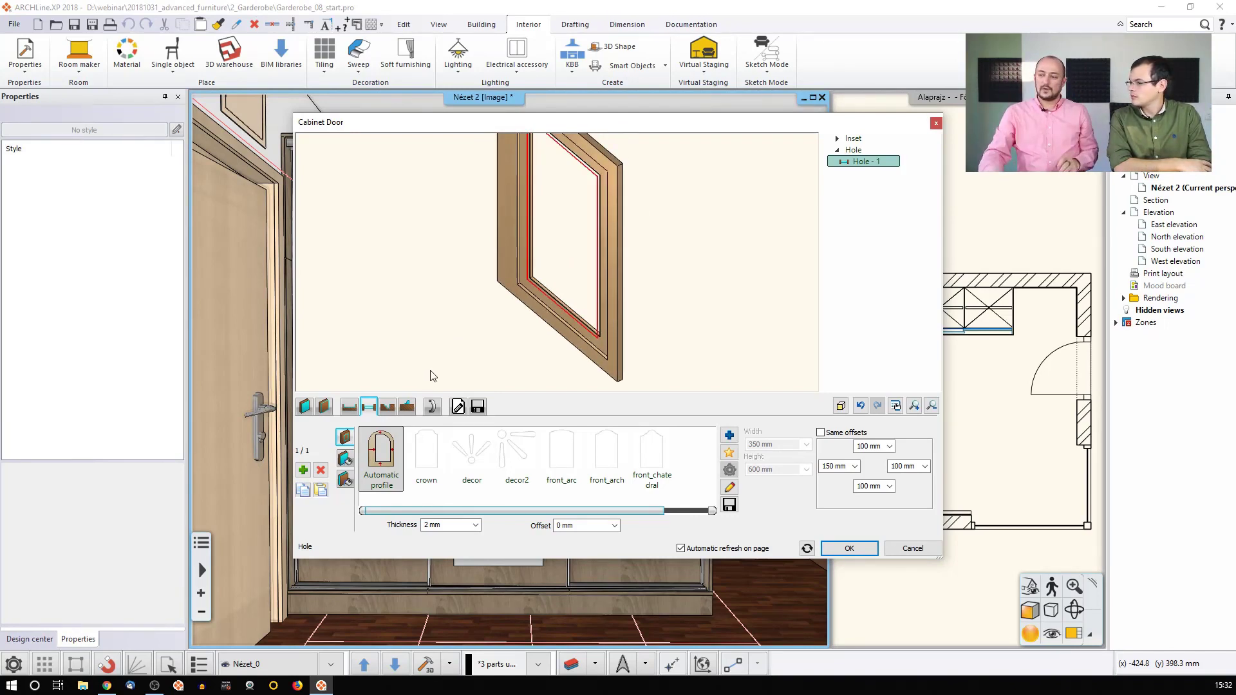
- Add a SUBTRACT profile along the automatic path with 20 mm same offsets, using the 15 x 6.5 mm sherbroke cross-section
middle_drag(449, 367, 412, 381)
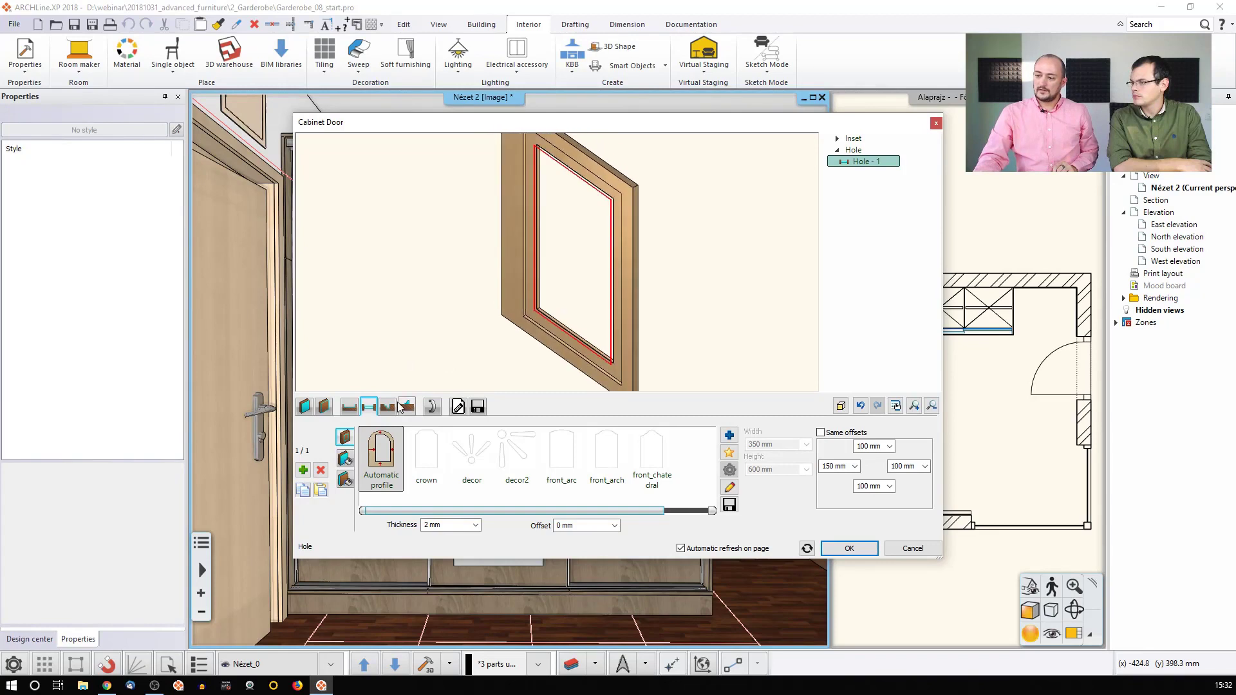
click(388, 407)
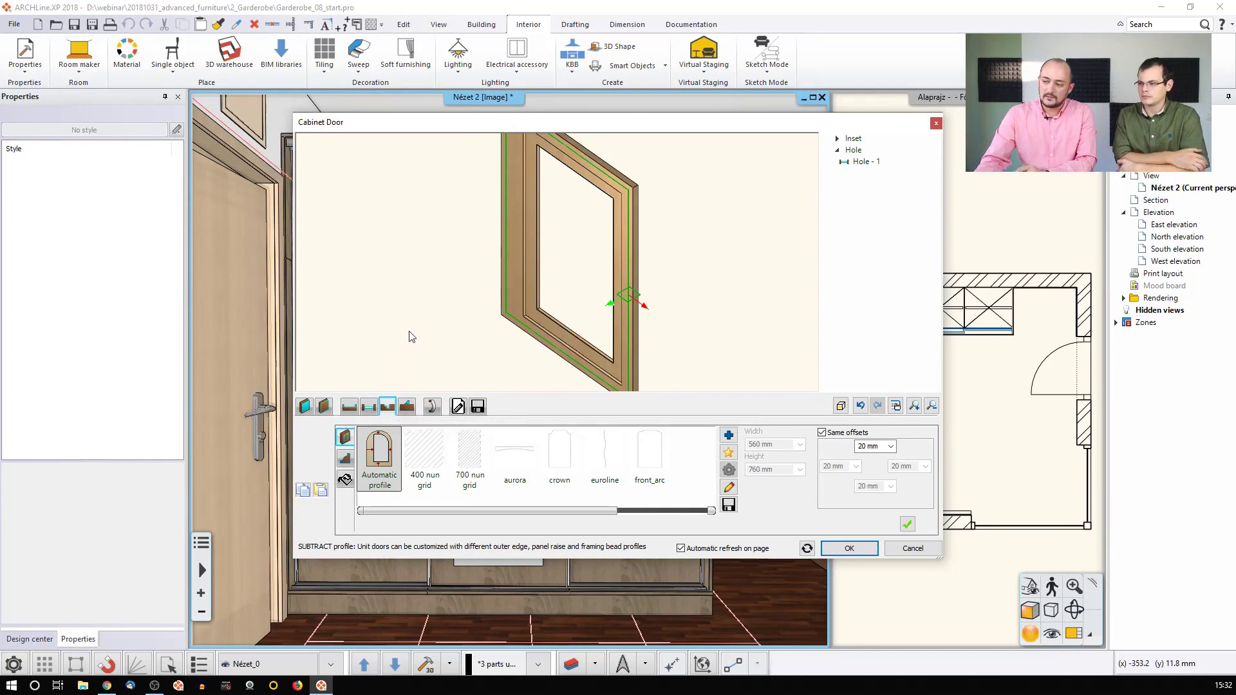
drag(412, 337, 443, 318)
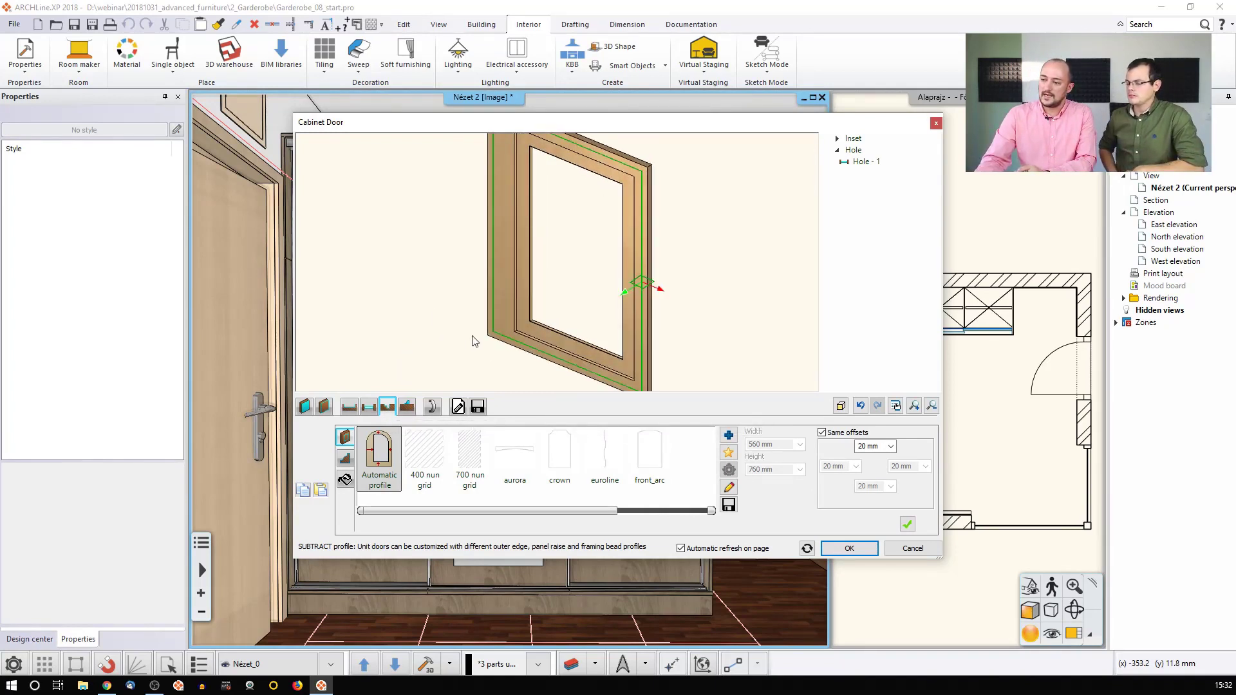
middle_drag(491, 321, 489, 336)
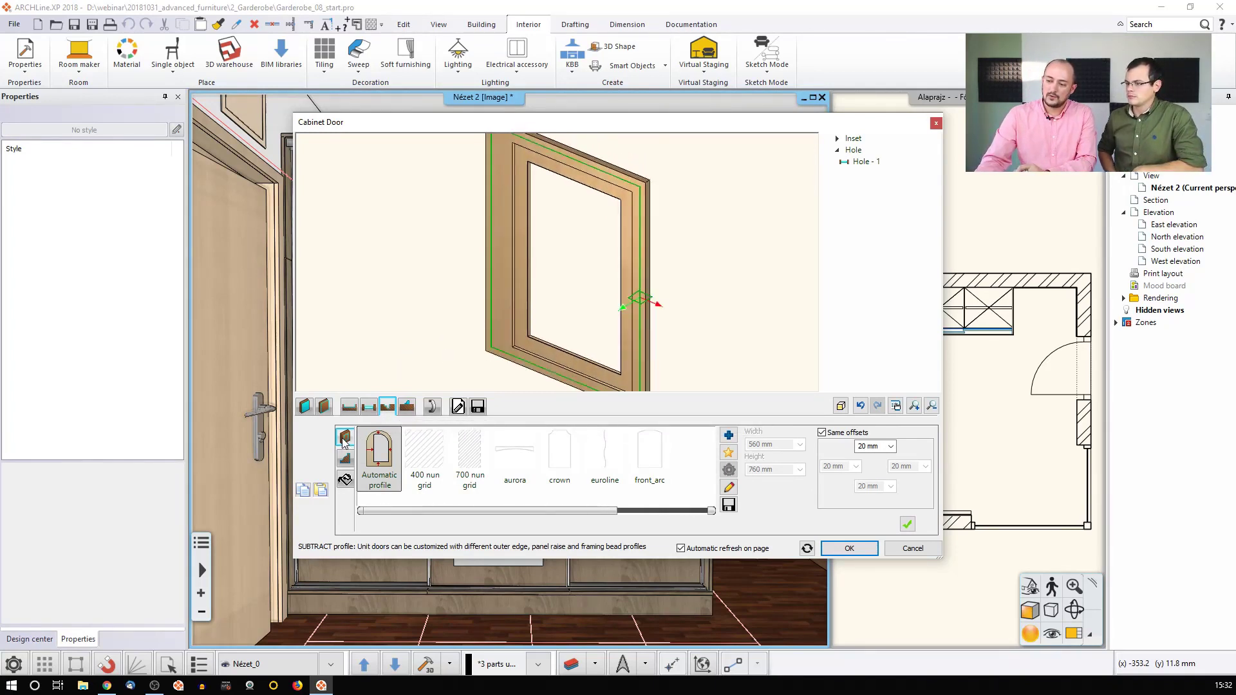
middle_drag(490, 204, 486, 231)
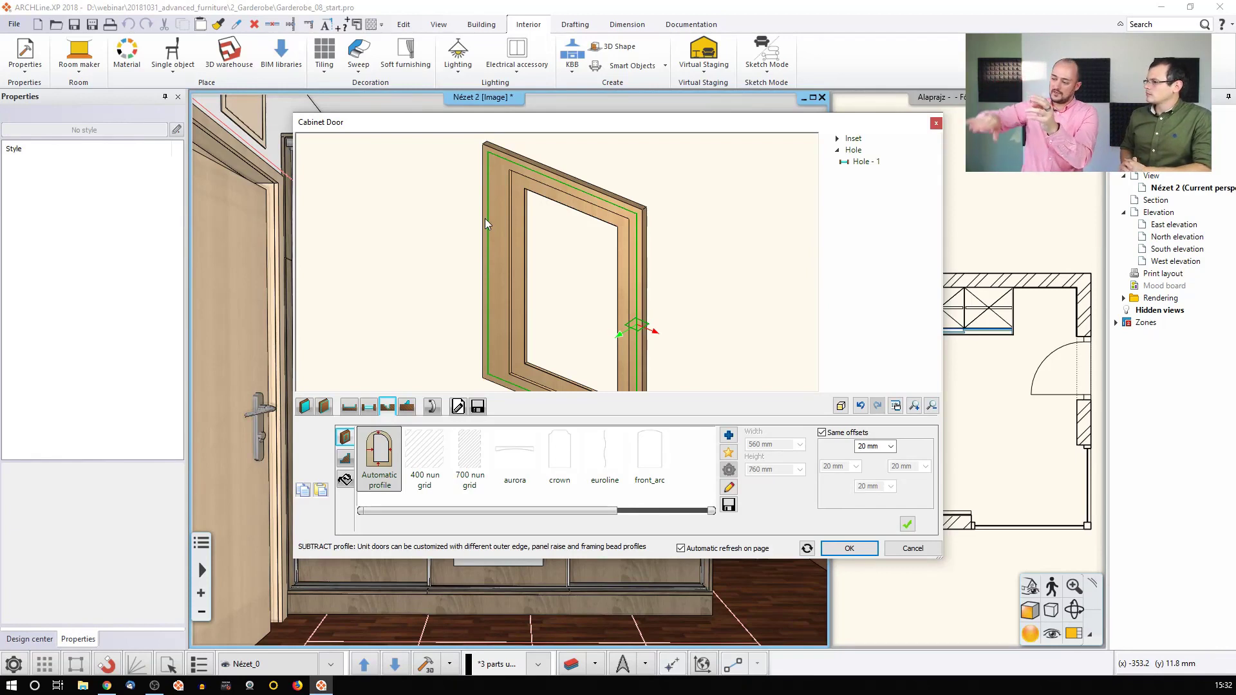
click(343, 461)
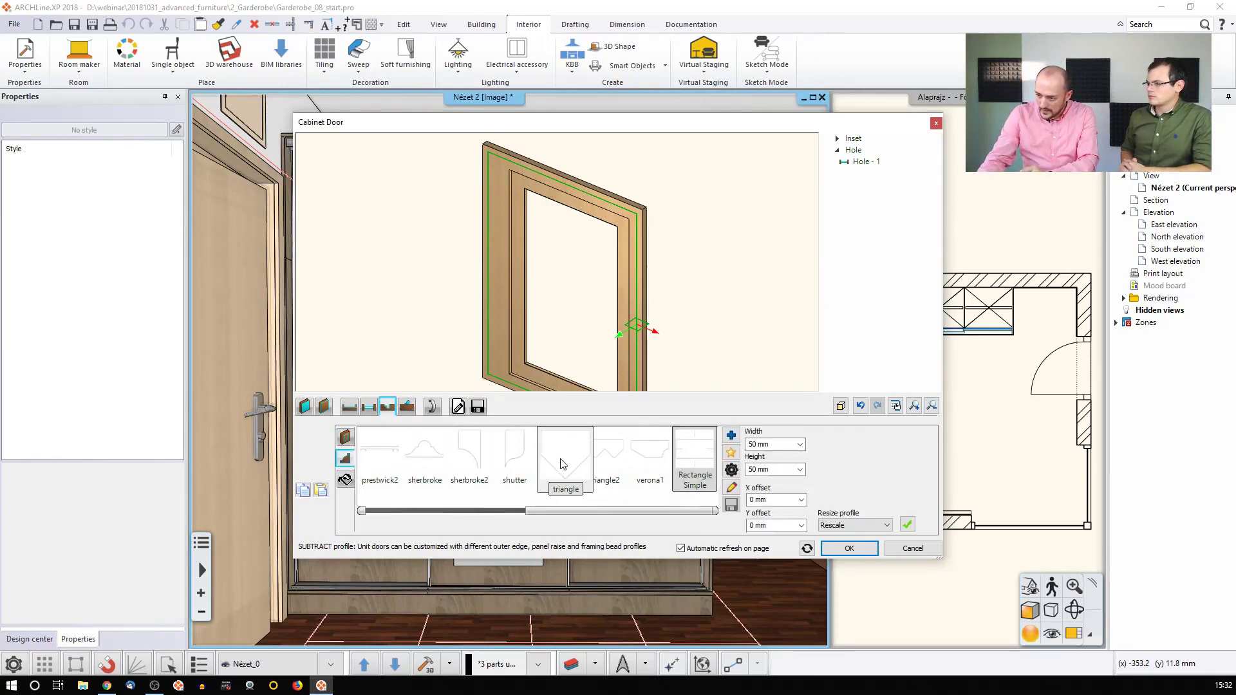
click(441, 458)
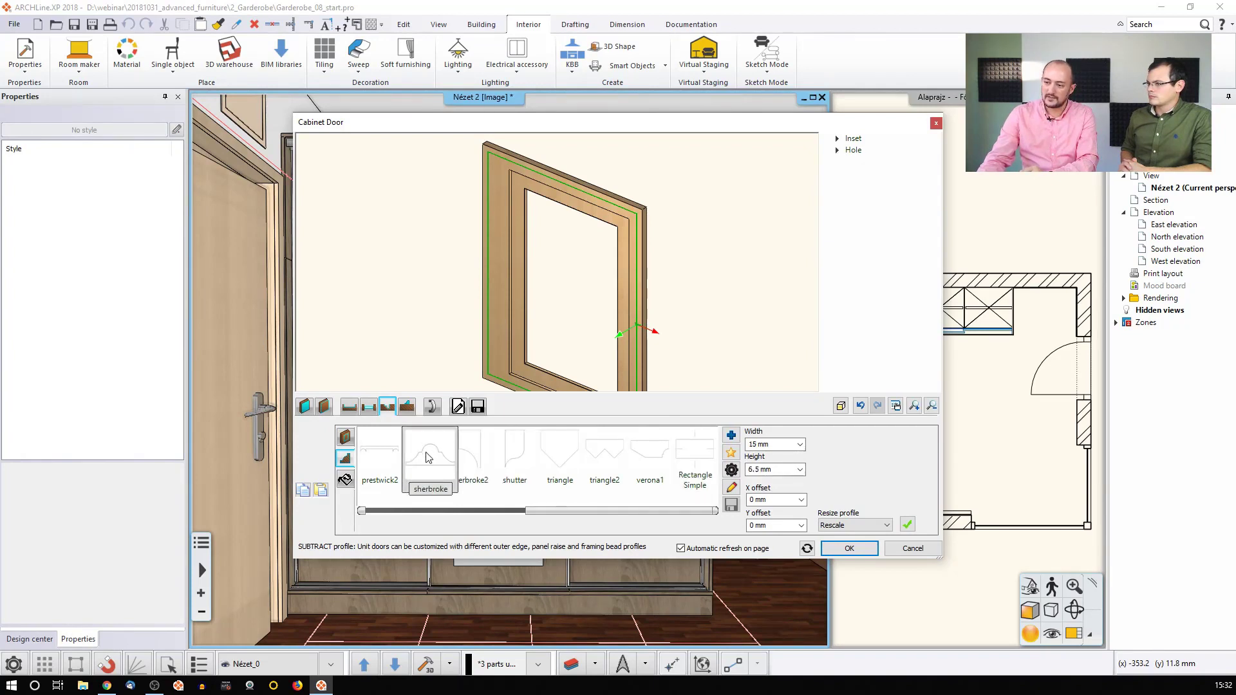
scroll(690, 342, up, 8)
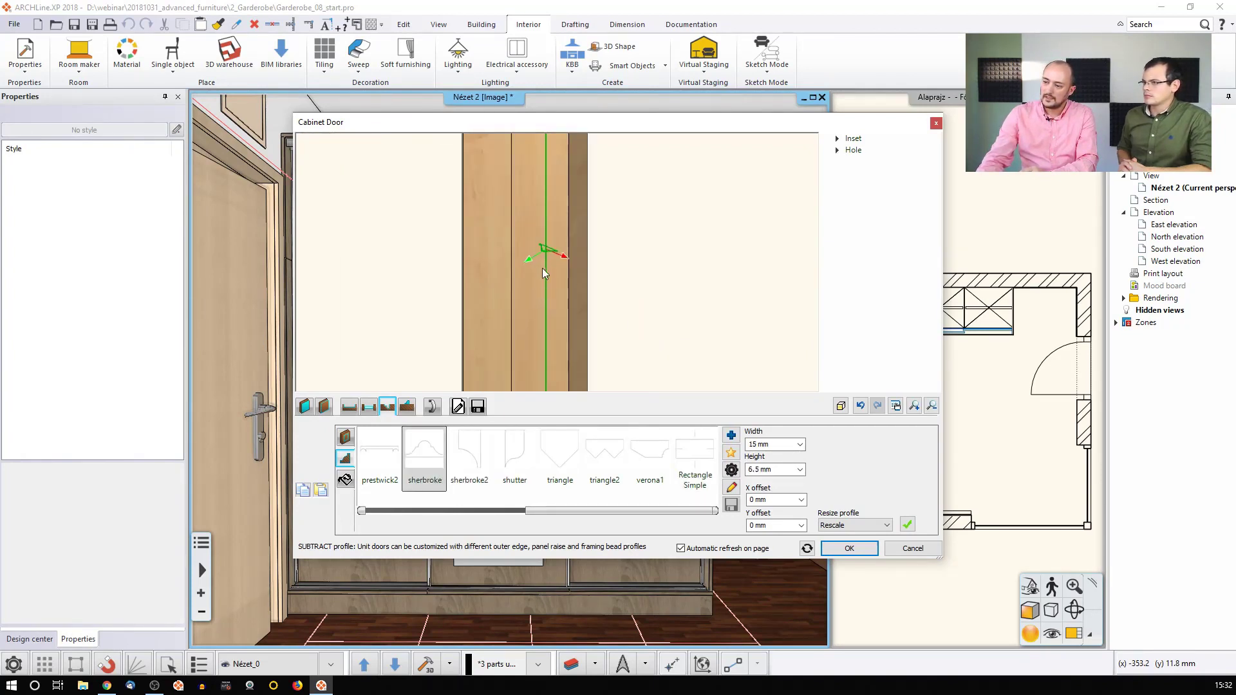
scroll(541, 252, up, 3)
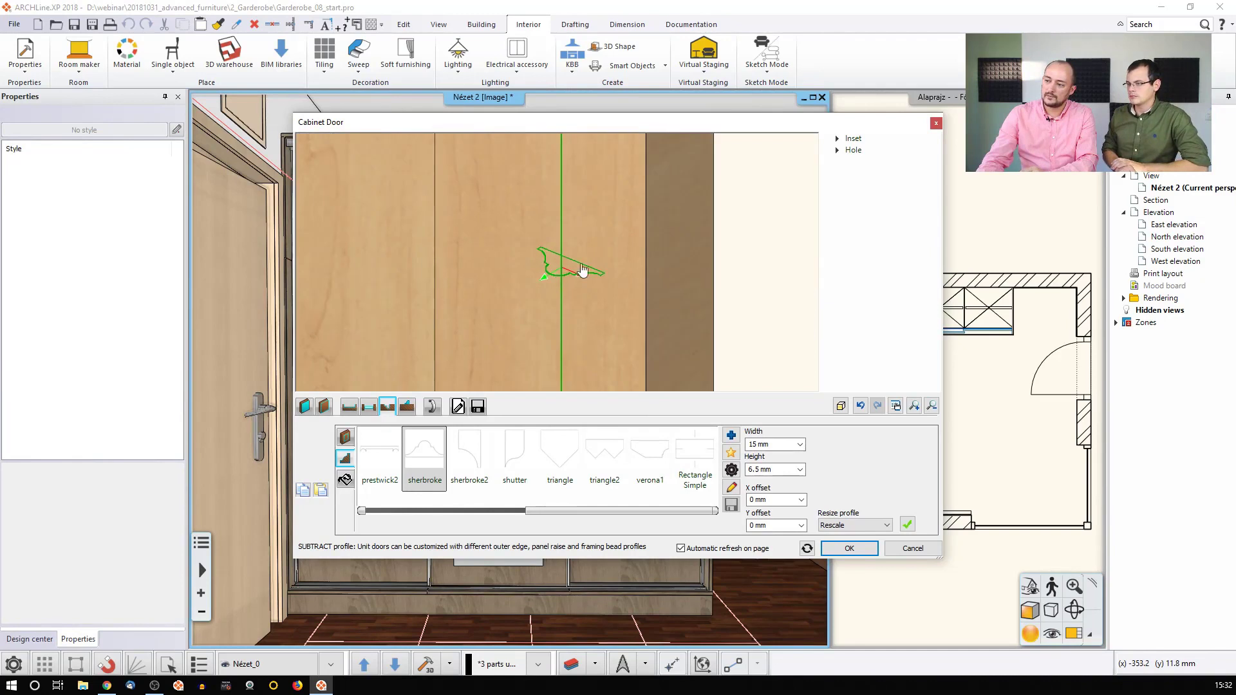
scroll(614, 278, down, 9)
scroll(565, 271, up, 7)
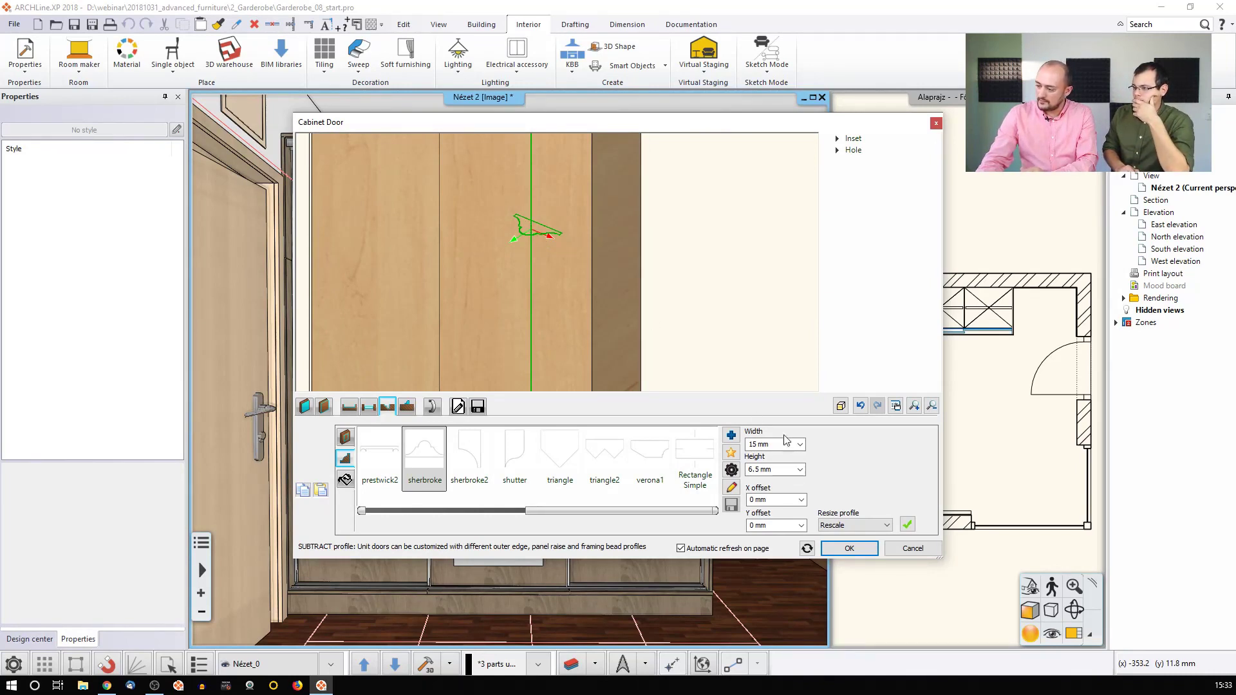
click(908, 524)
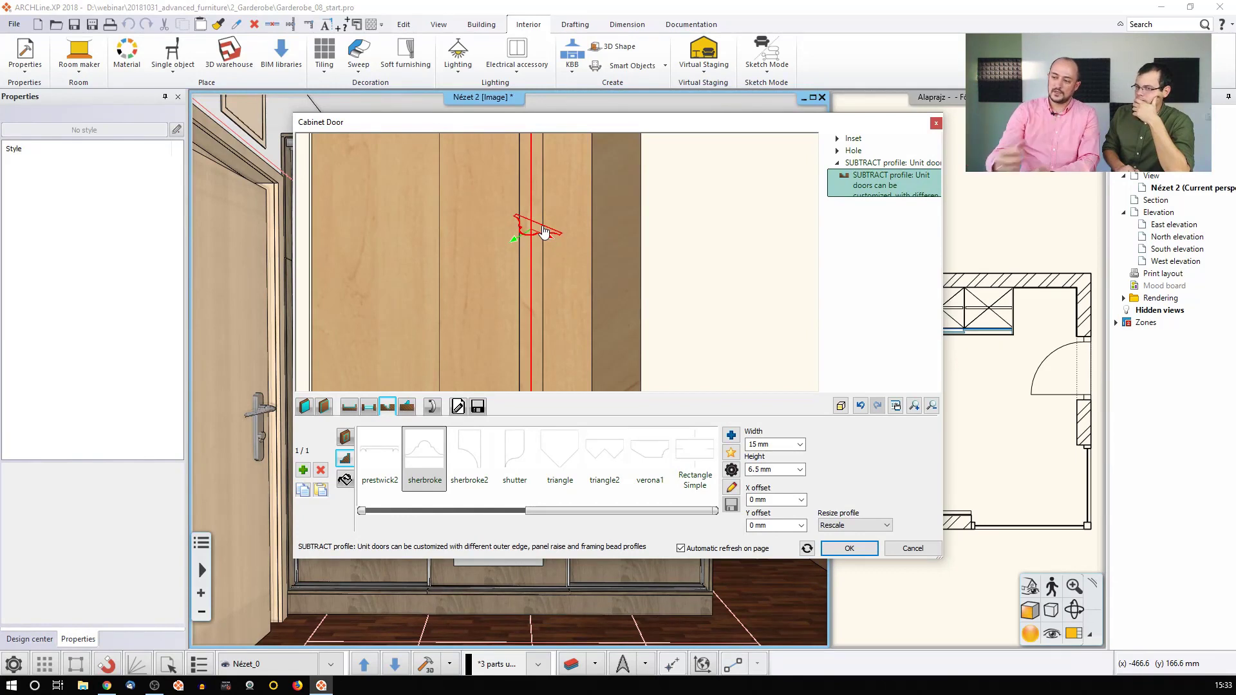
- Mirror the subtracted sherbroke cross-section on X and set its reference point to the midpoint of its flat edge
click(731, 470)
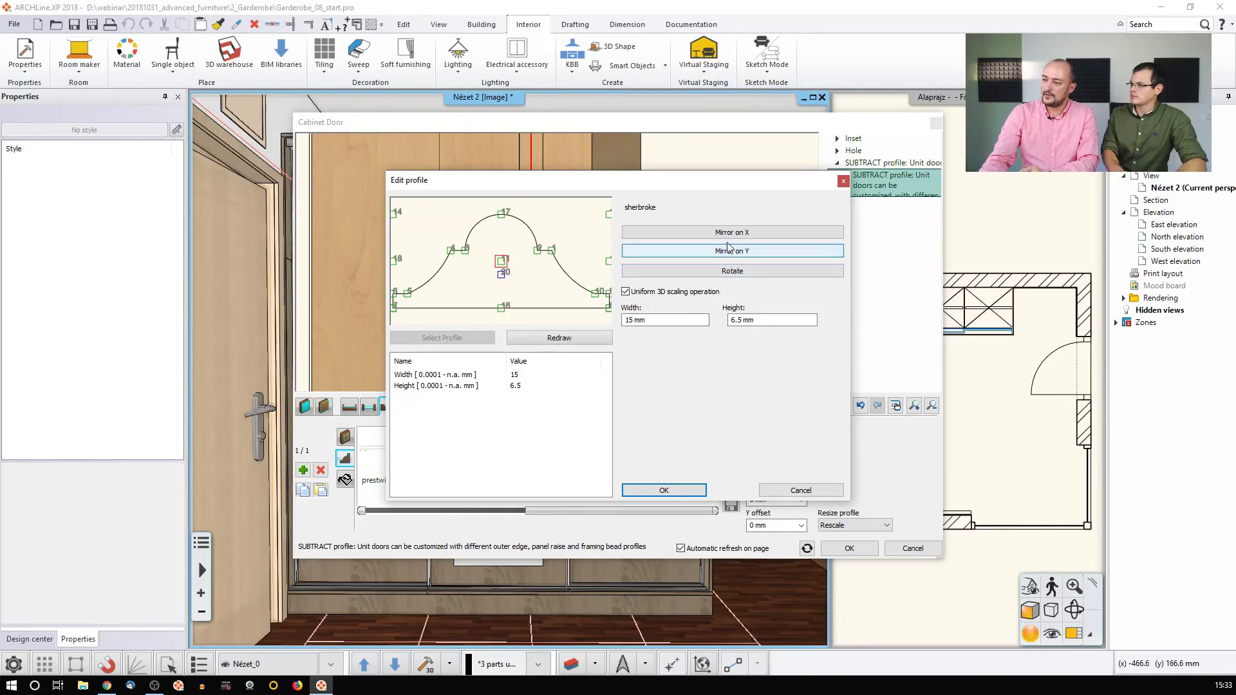
click(726, 237)
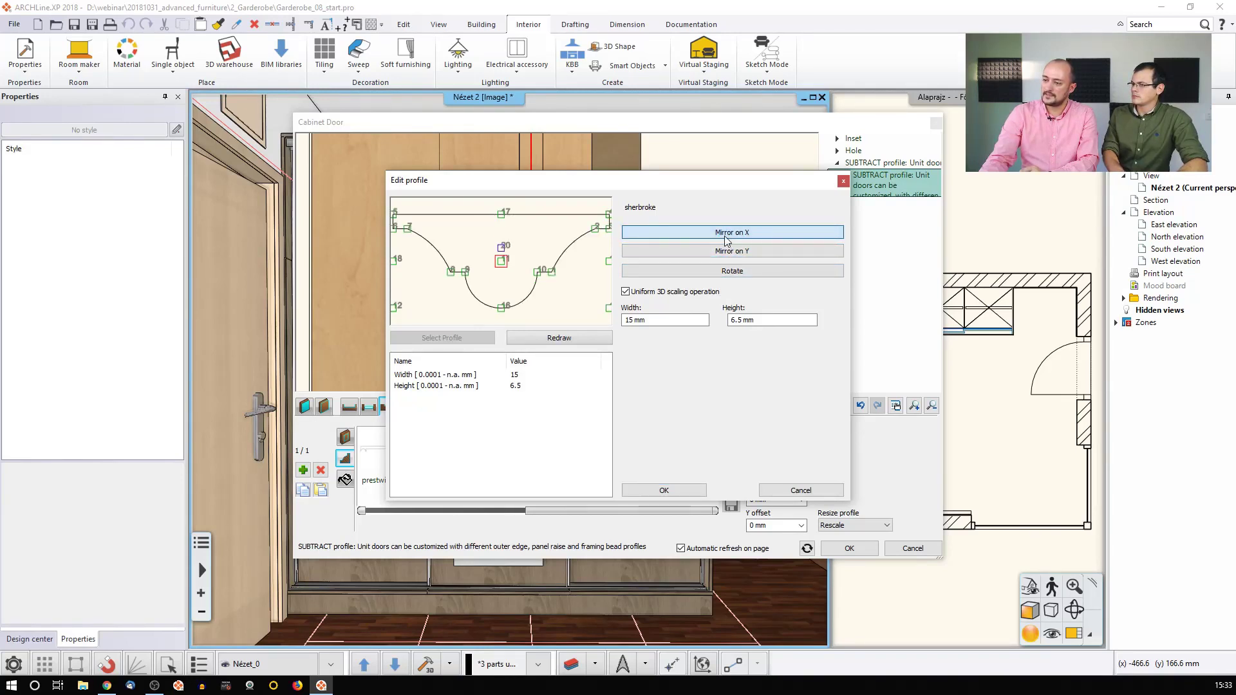
click(503, 216)
click(502, 215)
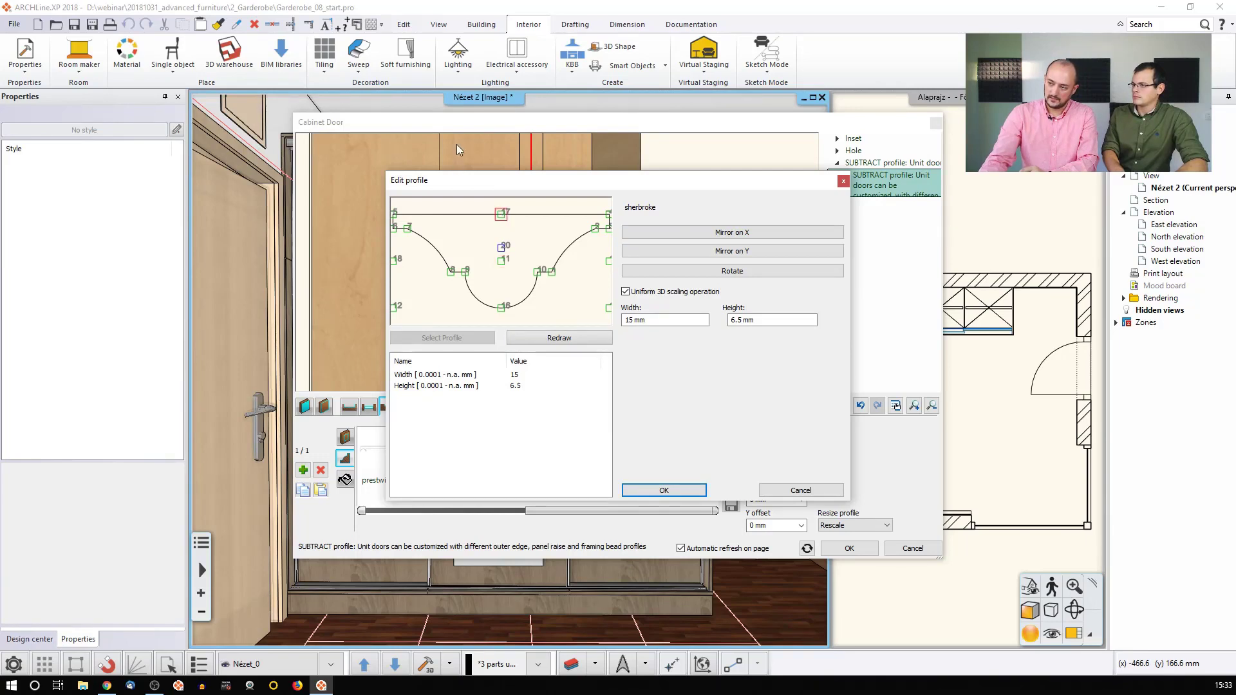
click(673, 490)
- Start an ADD profile on the door and choose vertical1 as its path
drag(663, 338, 705, 353)
scroll(687, 351, down, 2)
scroll(687, 348, down, 5)
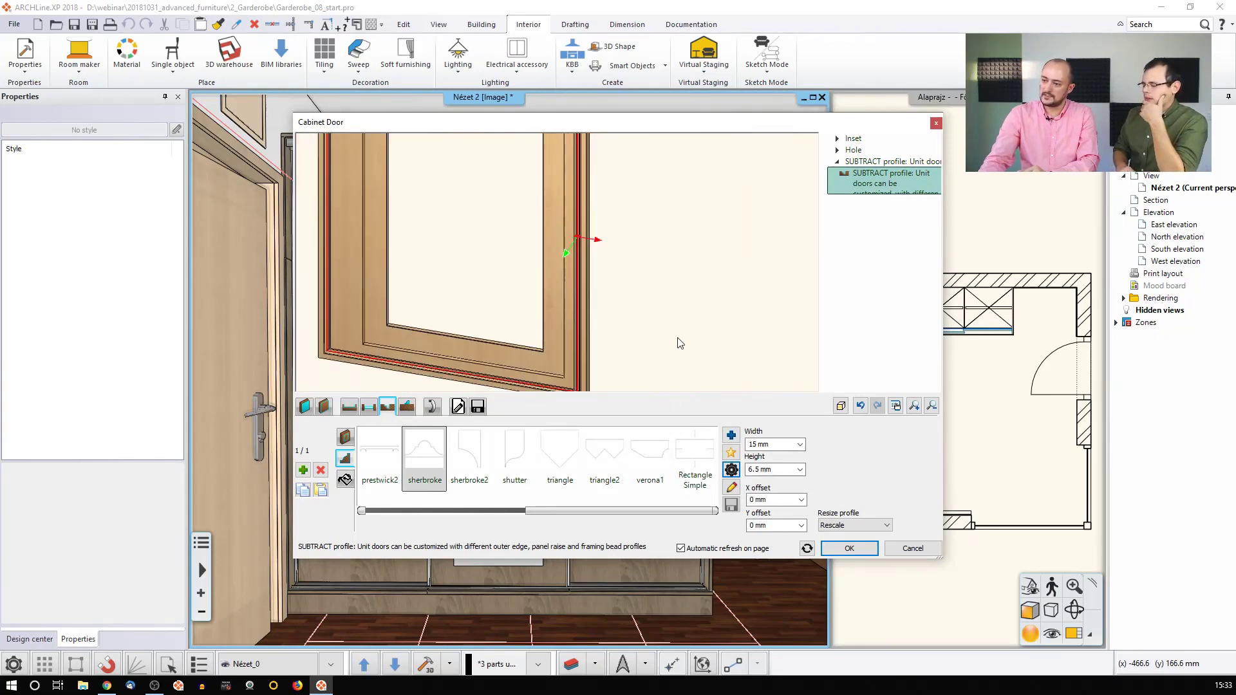
drag(662, 318, 674, 337)
middle_drag(651, 256, 675, 325)
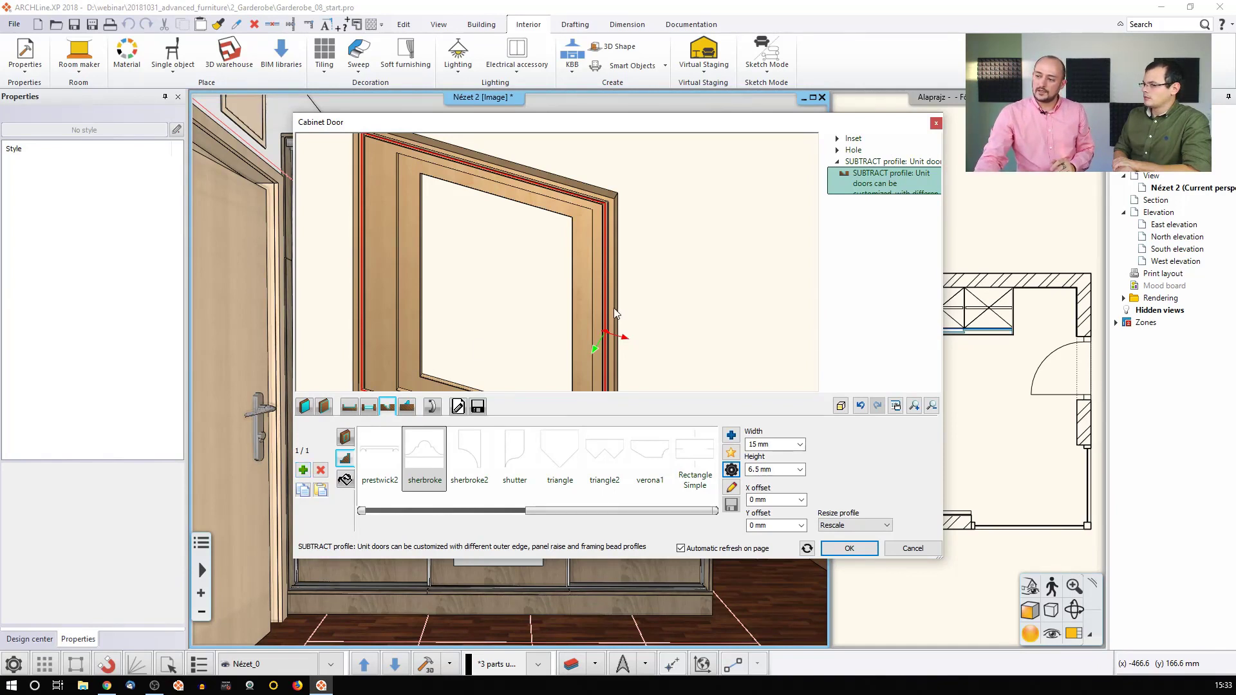
click(407, 406)
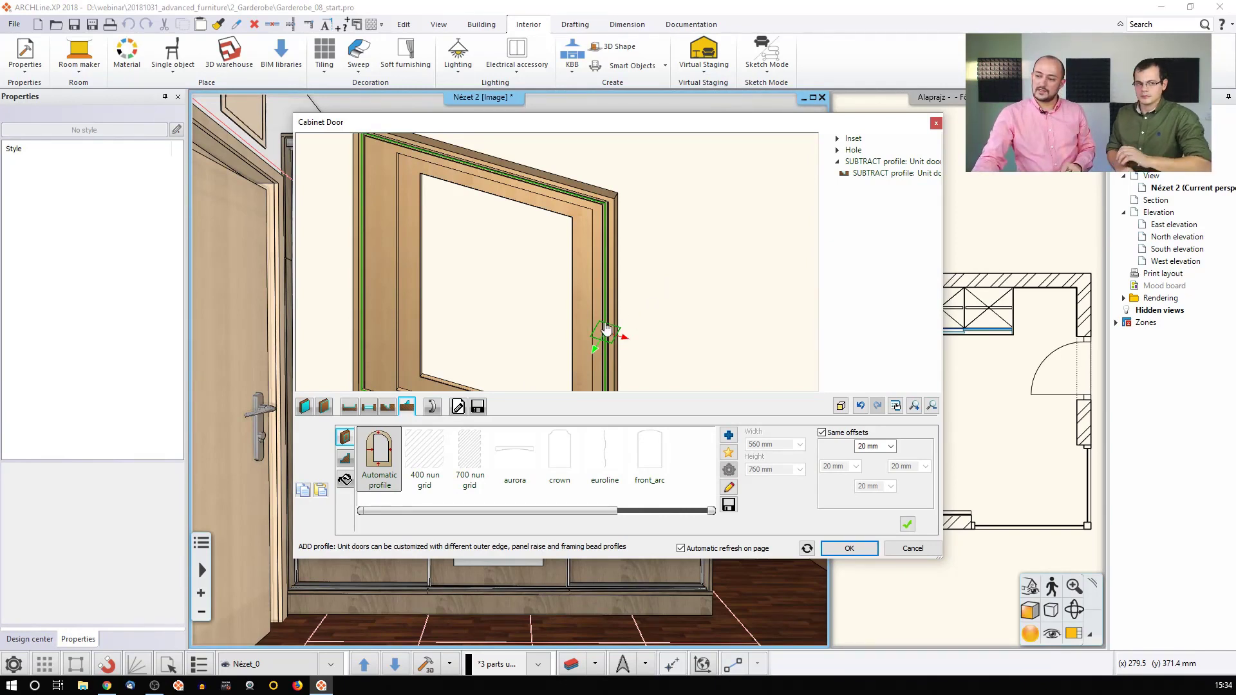
scroll(650, 309, down, 2)
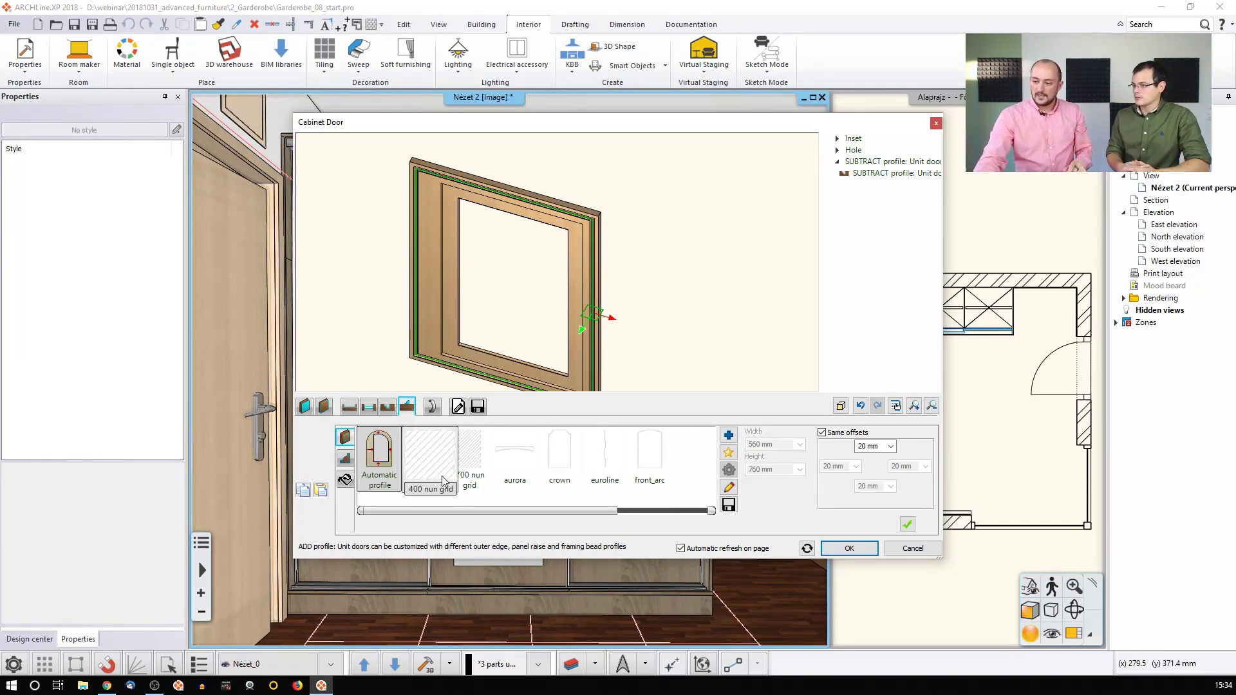
drag(476, 510, 595, 525)
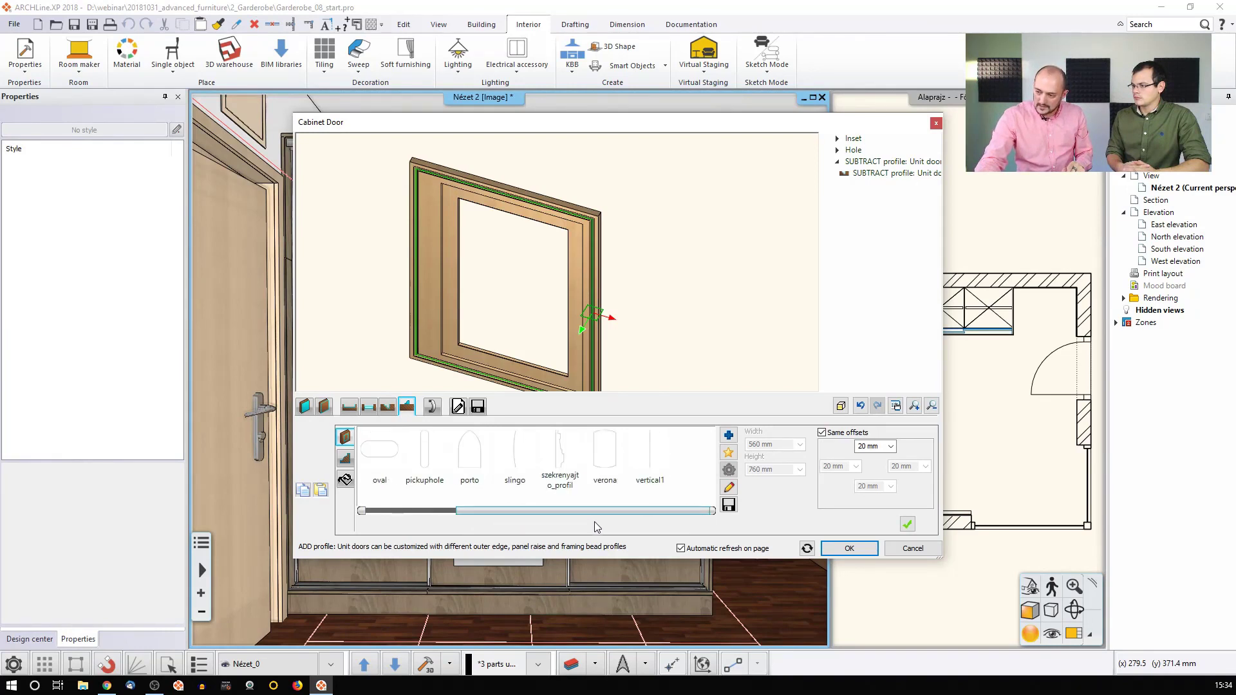
click(649, 461)
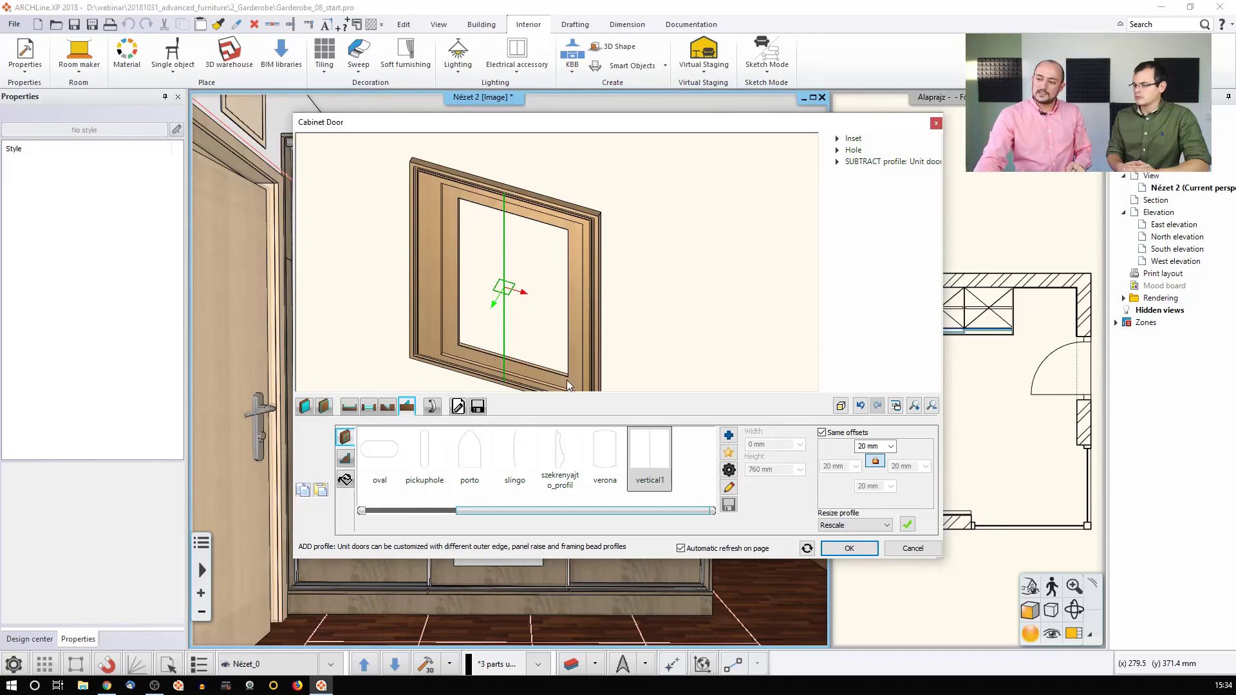
- Choose the sherbroke cross-section for the added profile and set its reference point to the midpoint of its flat base
click(346, 458)
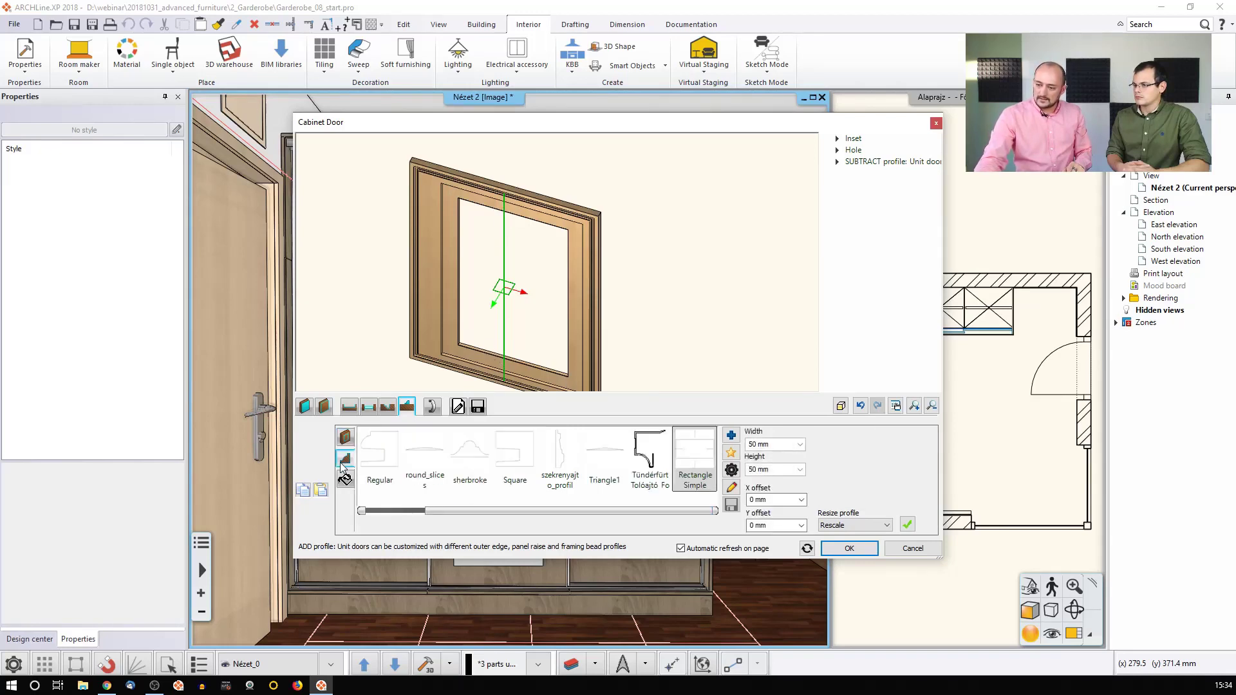
click(476, 458)
scroll(493, 259, up, 5)
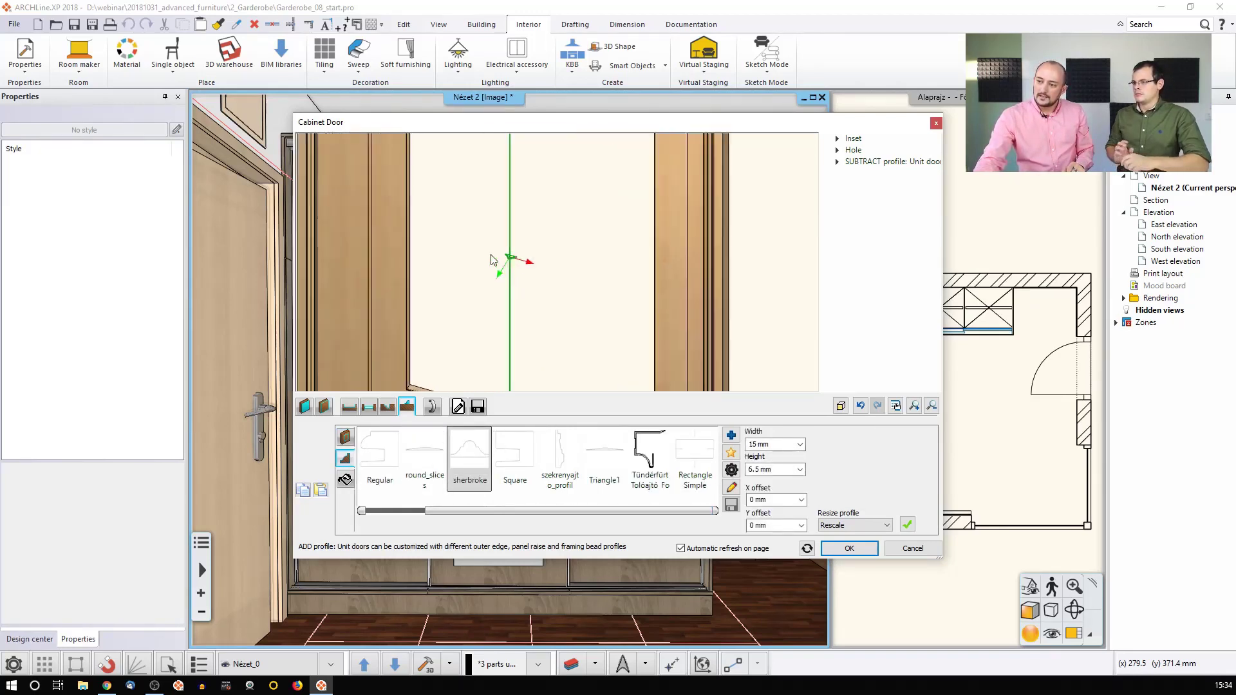
scroll(492, 260, up, 6)
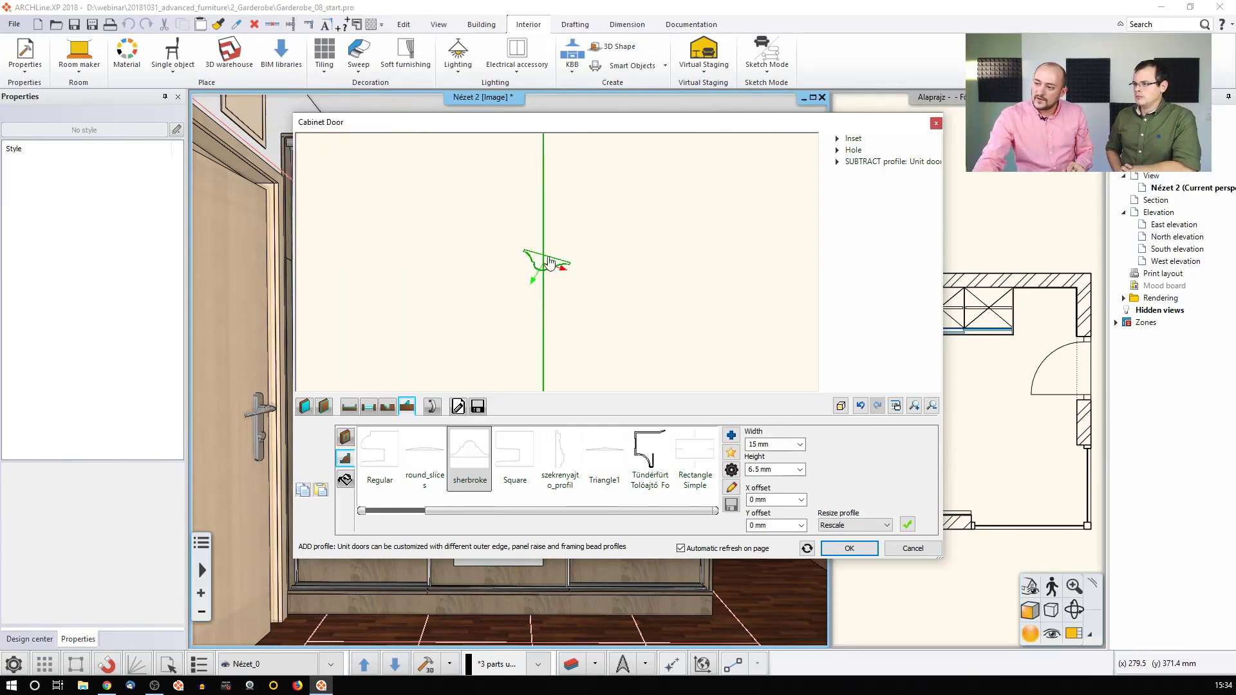
click(731, 469)
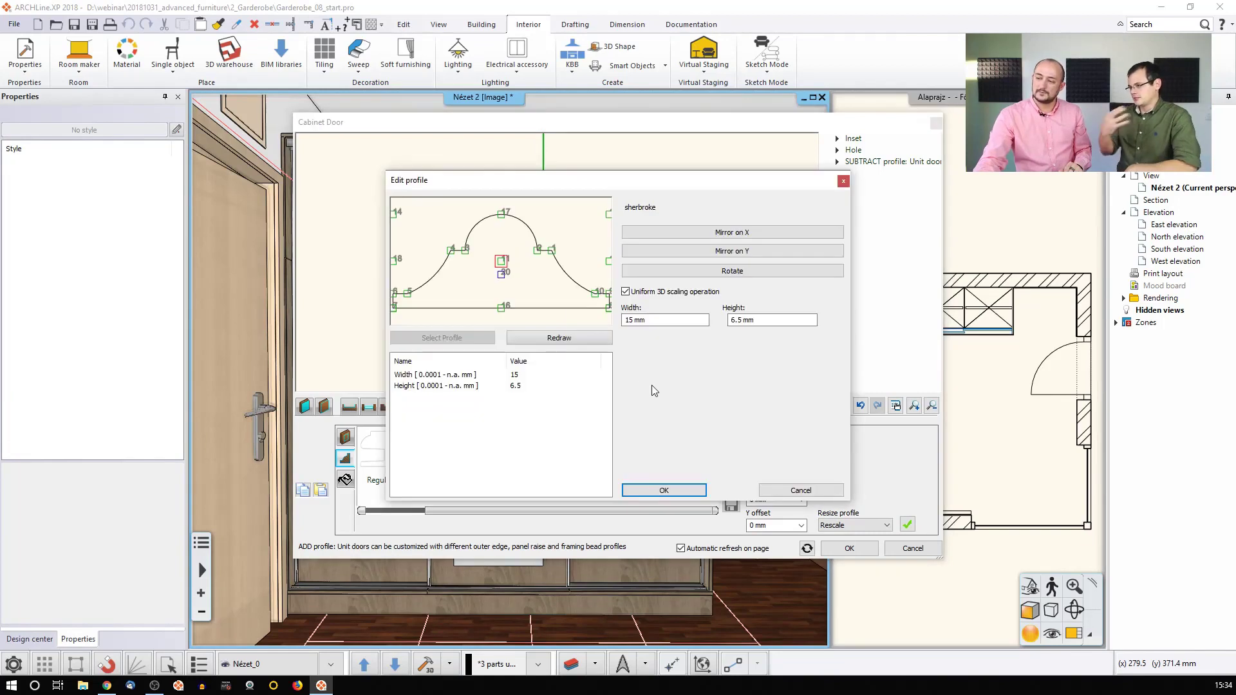
click(500, 307)
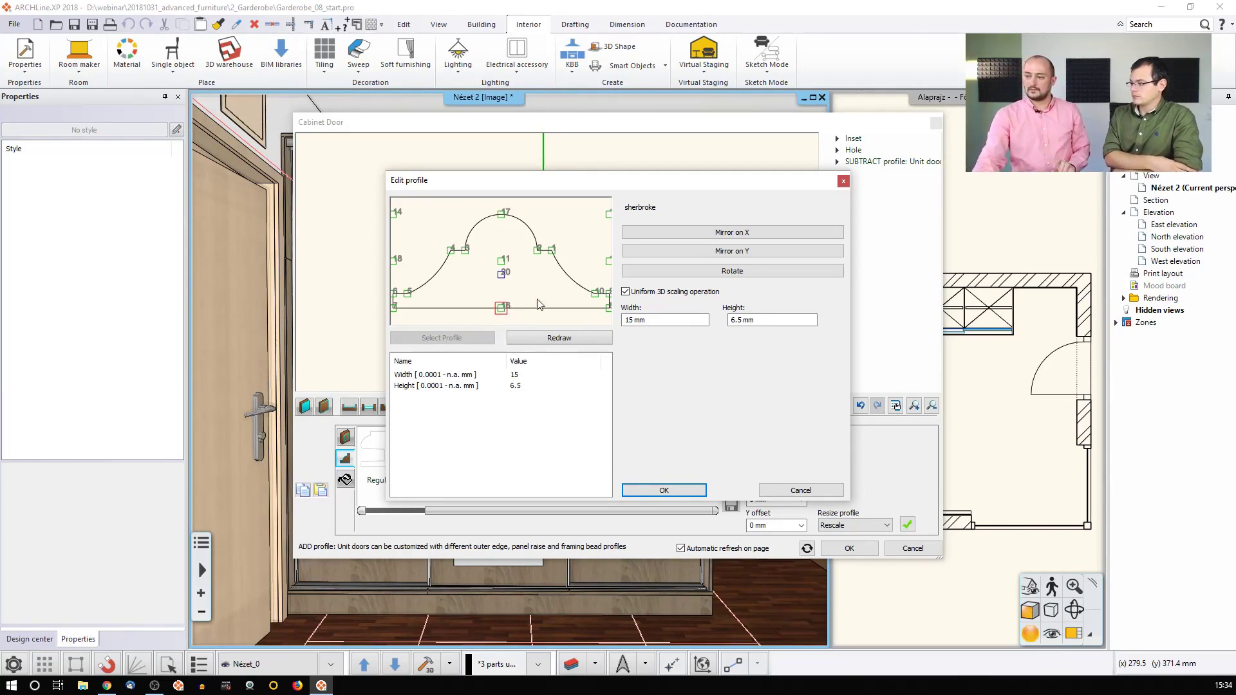
drag(565, 183, 552, 169)
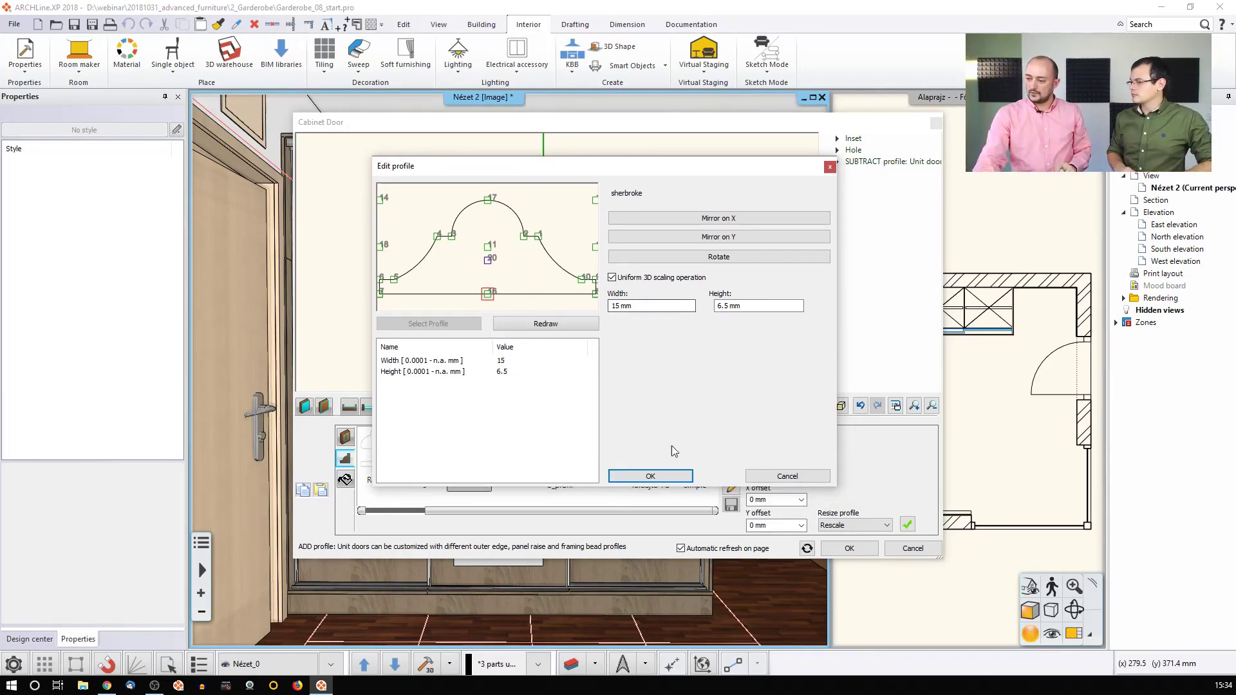
click(659, 478)
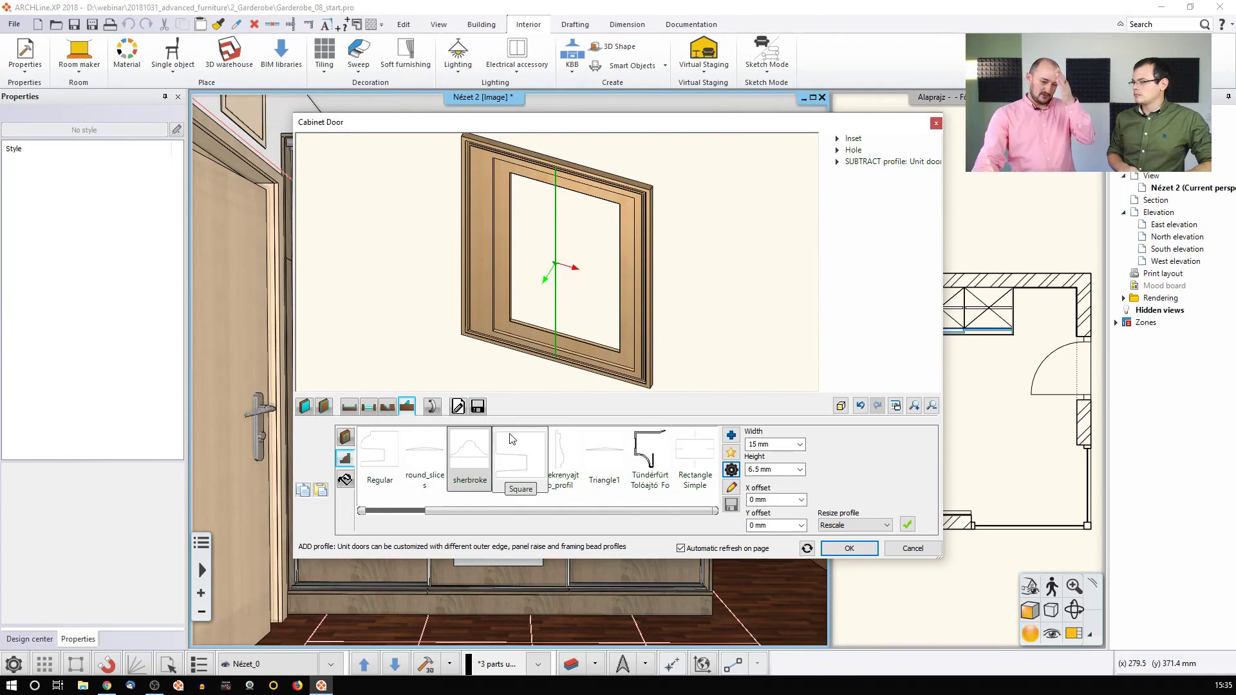
- Give the vertical1 path separate offsets, try unlocking its left side, and leave only the right offset unlocked
click(345, 438)
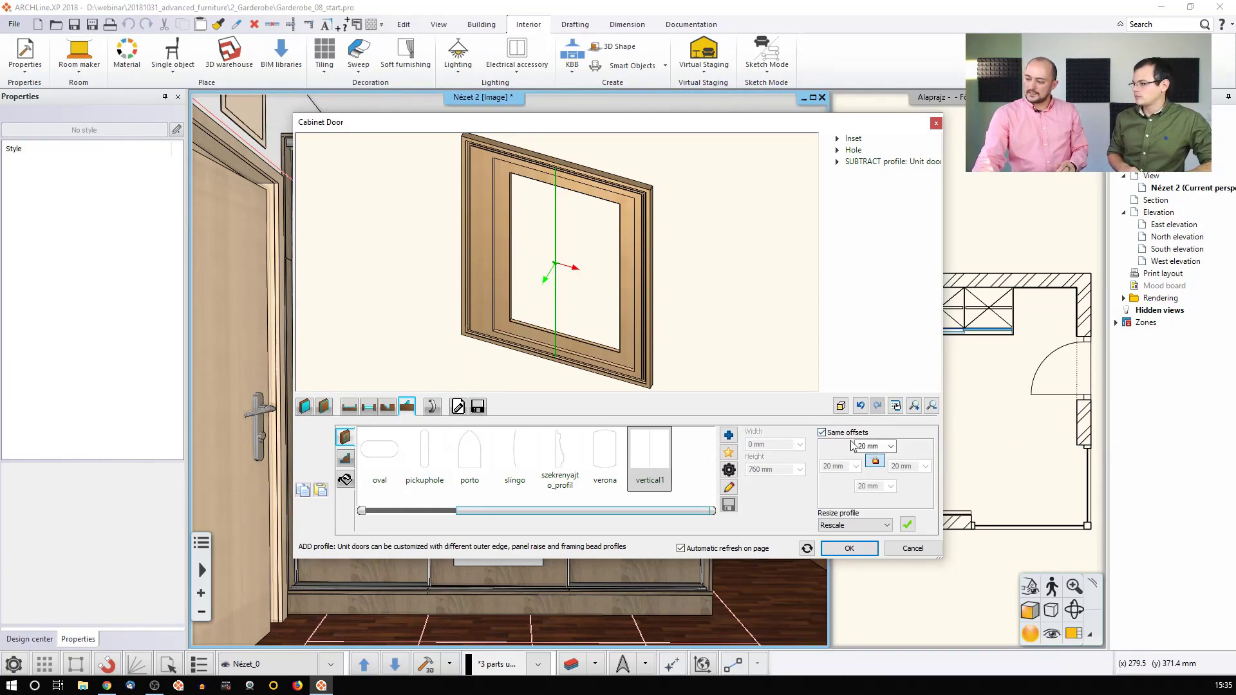
click(824, 432)
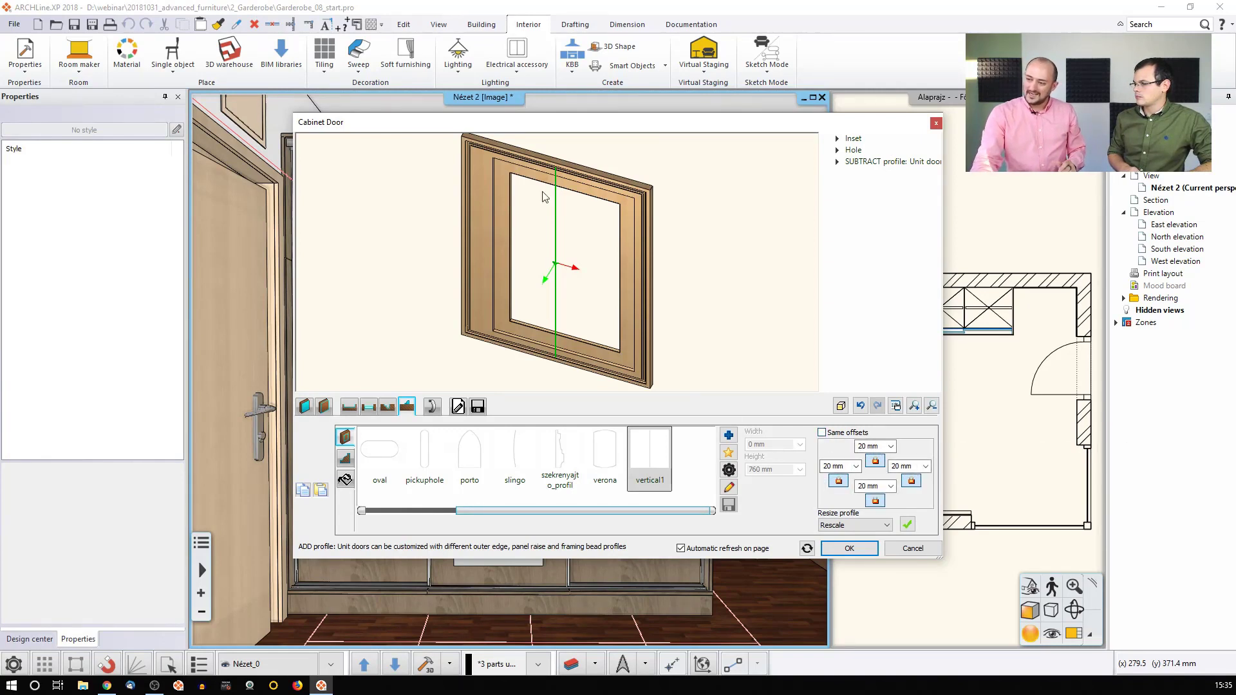
scroll(553, 346, up, 6)
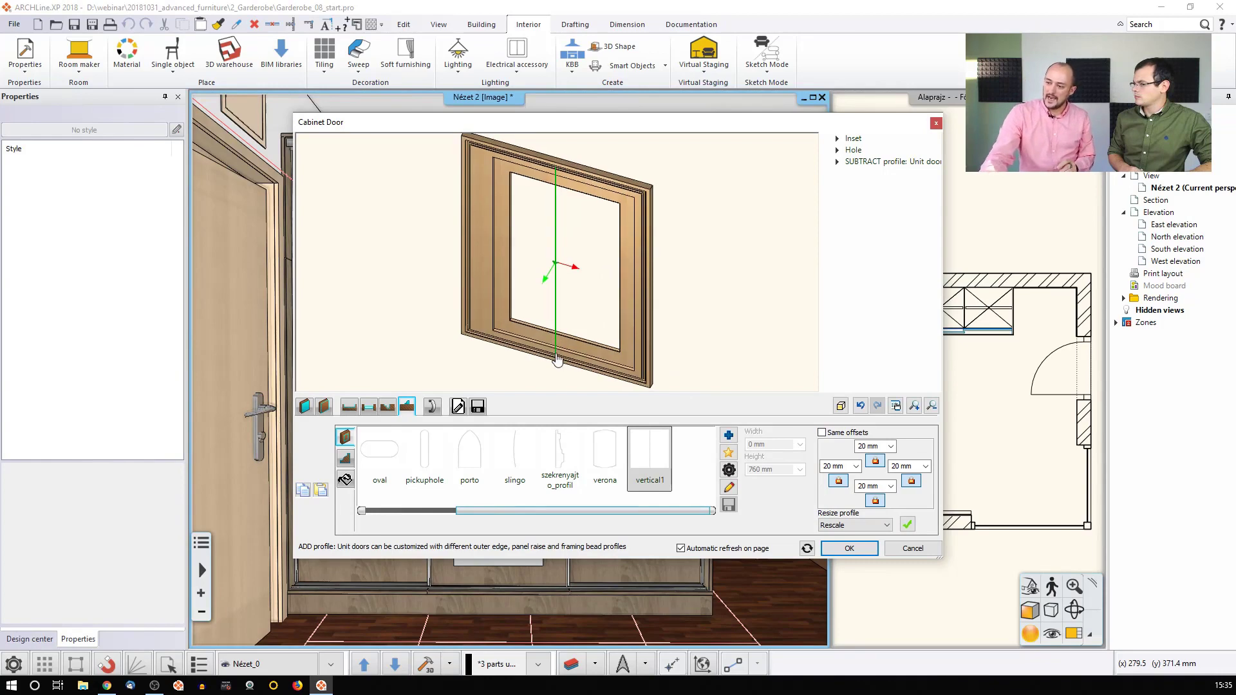
scroll(559, 300, down, 6)
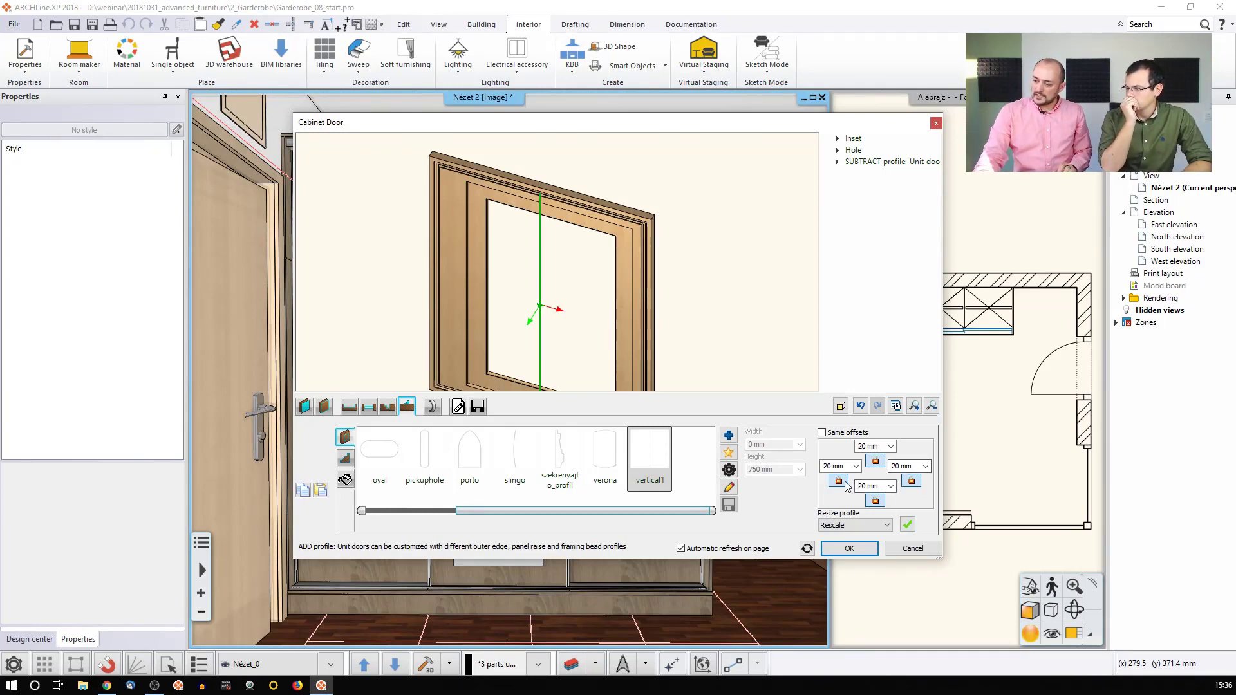
click(839, 483)
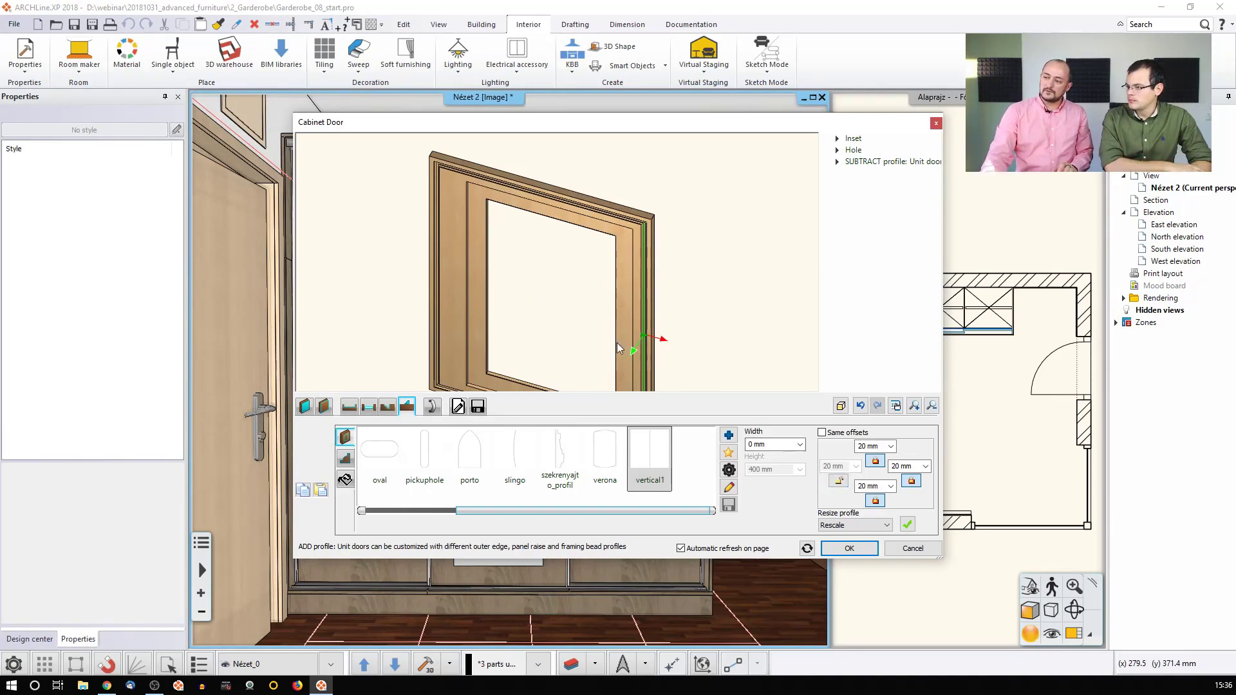
click(912, 481)
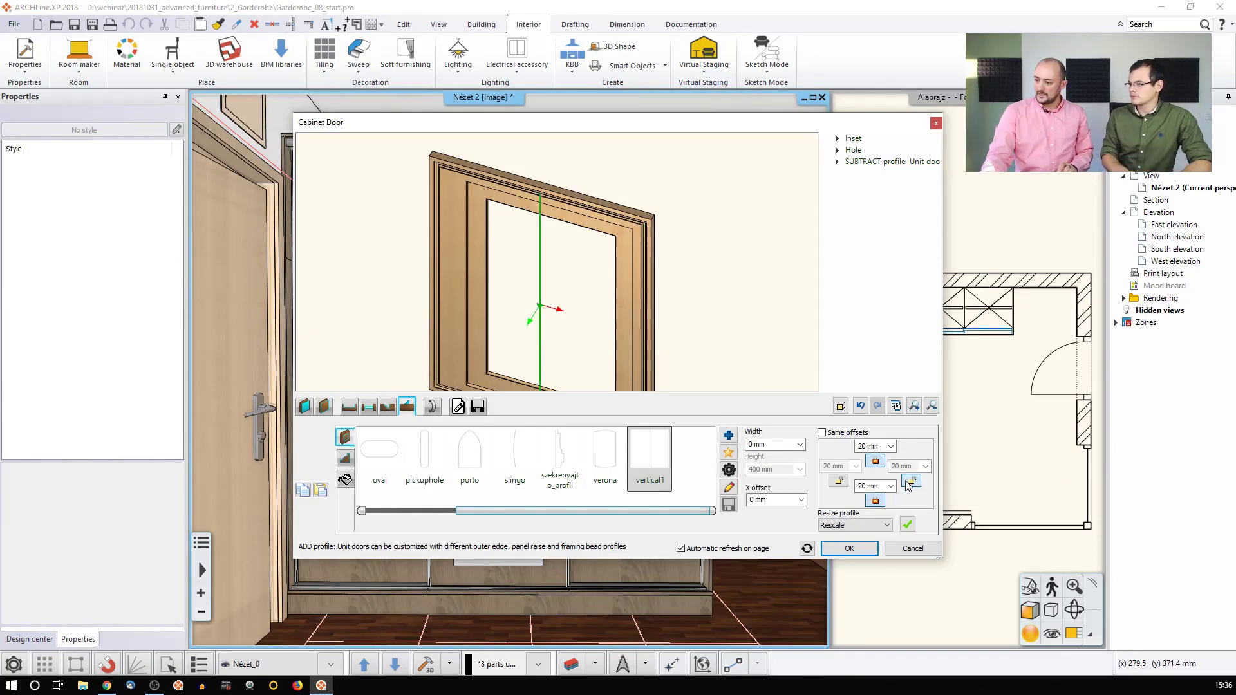
click(841, 482)
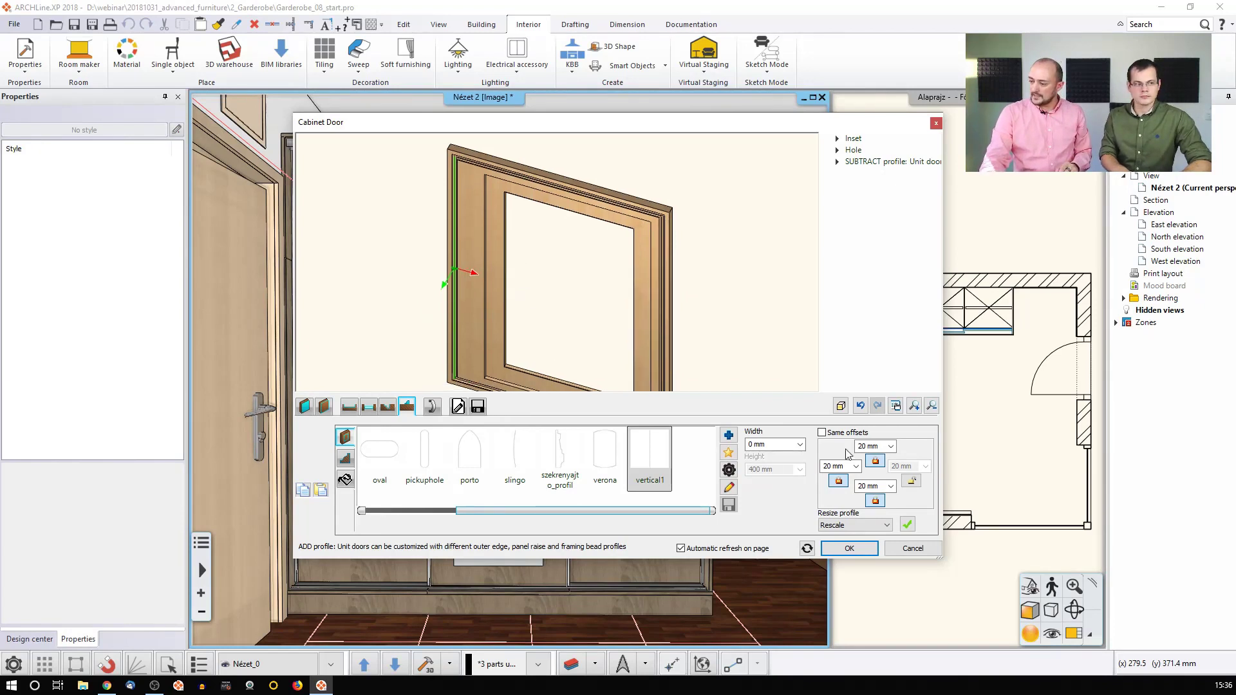
- Set the vertical1 path's top, left and bottom offsets to 60 mm and add the profile to the door
click(876, 447)
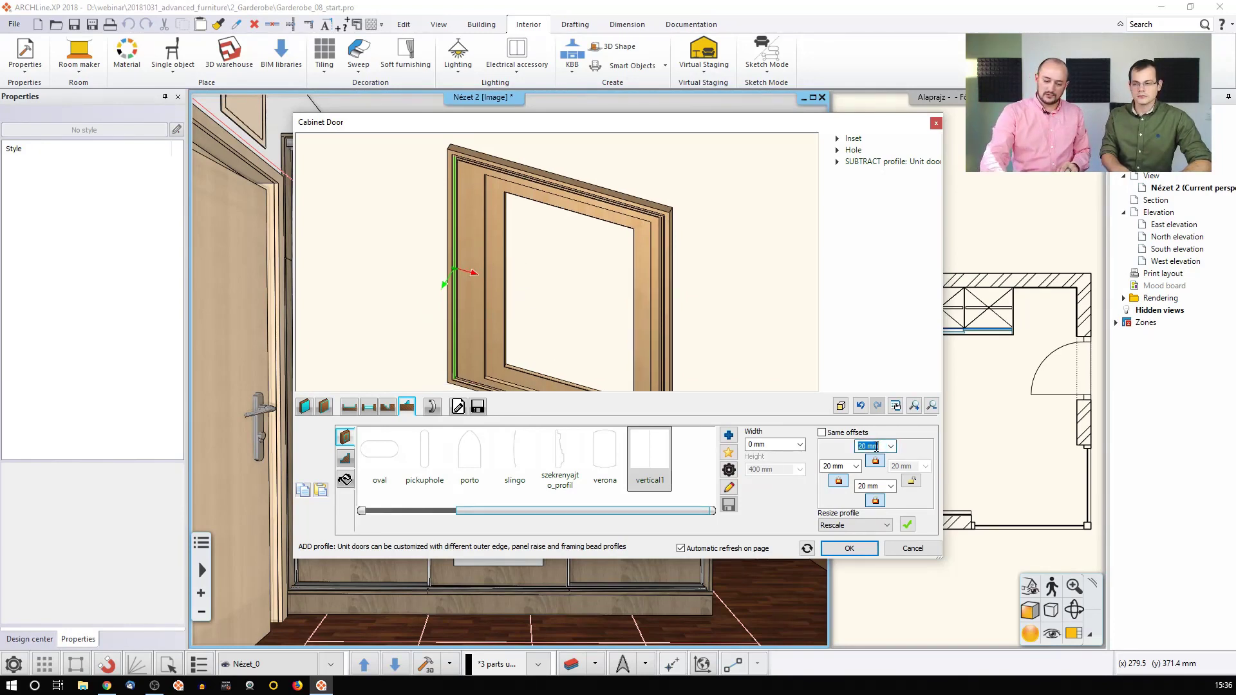
text(60)
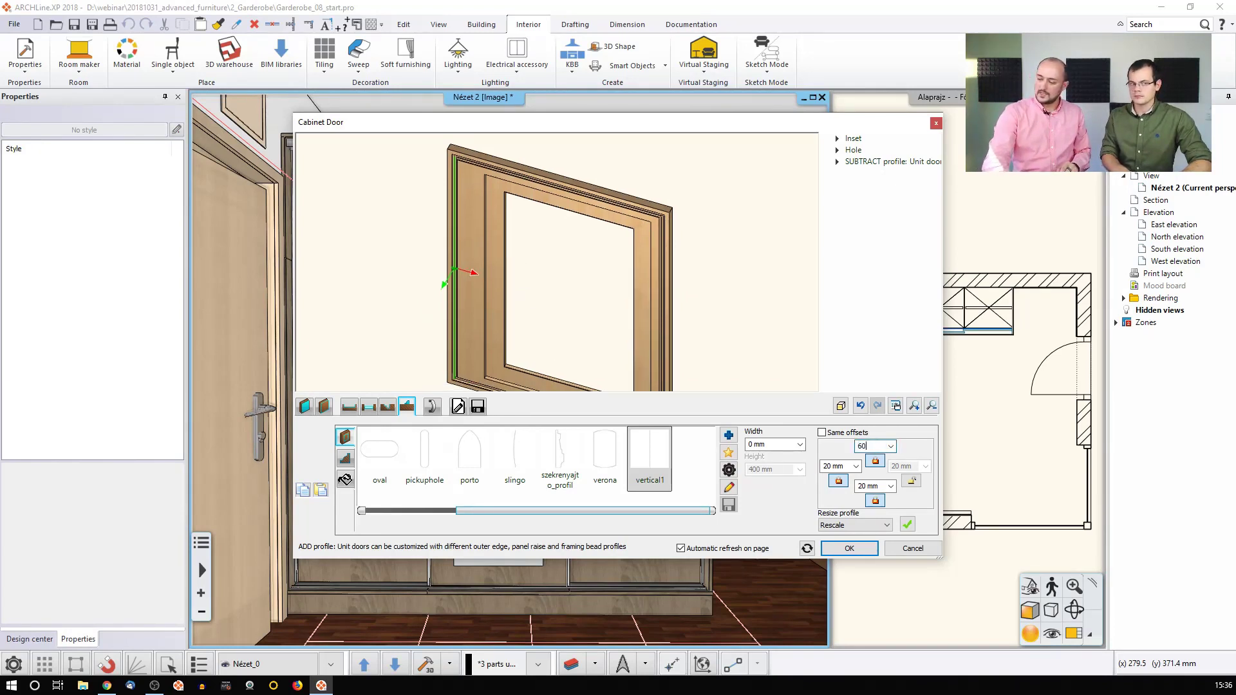
click(847, 467)
text(60)
key(Return)
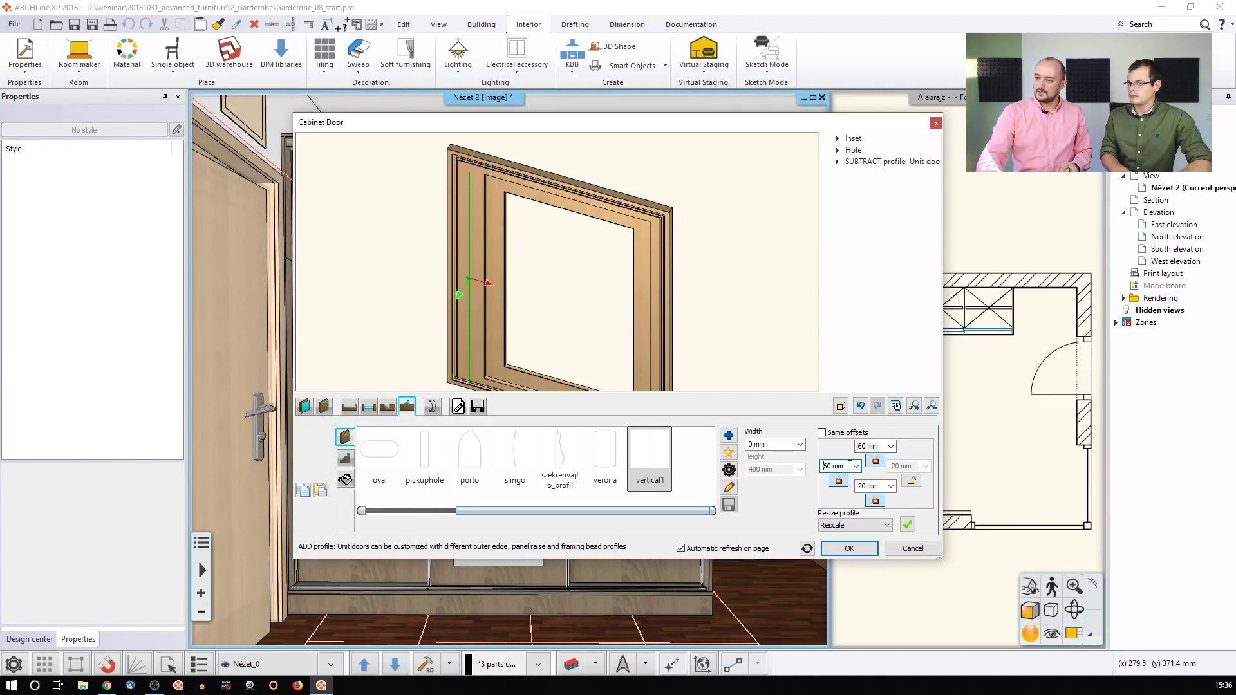
click(871, 487)
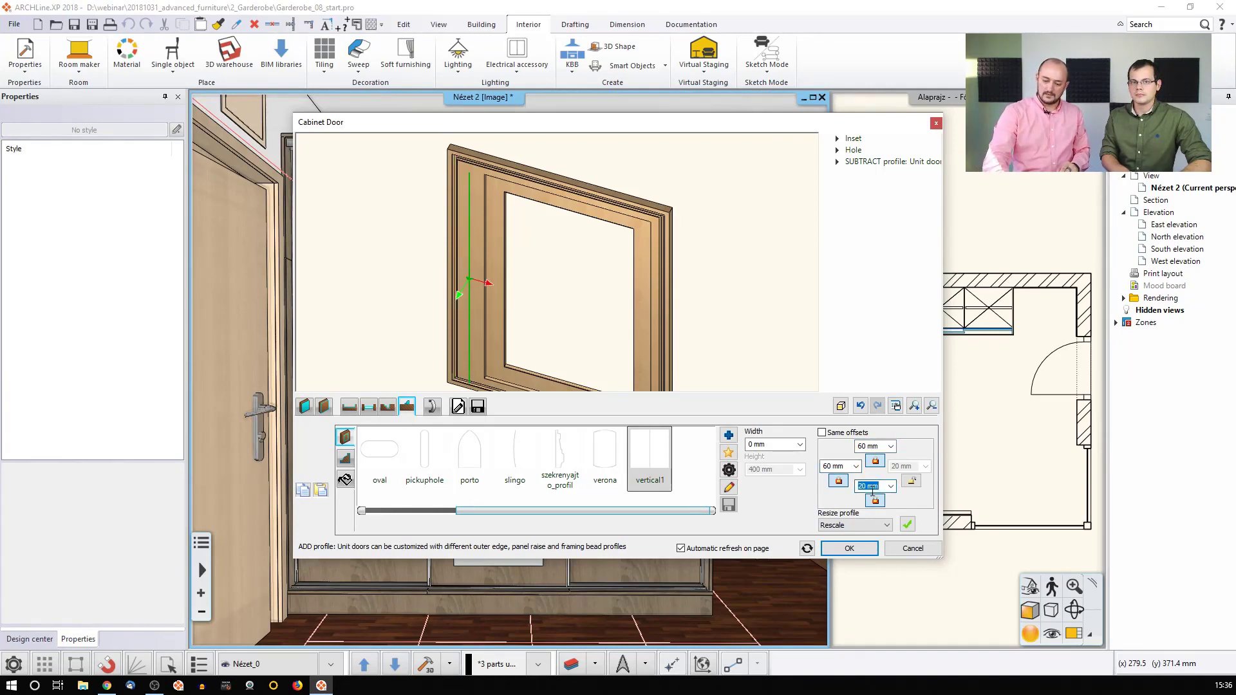
text(60)
key(Return)
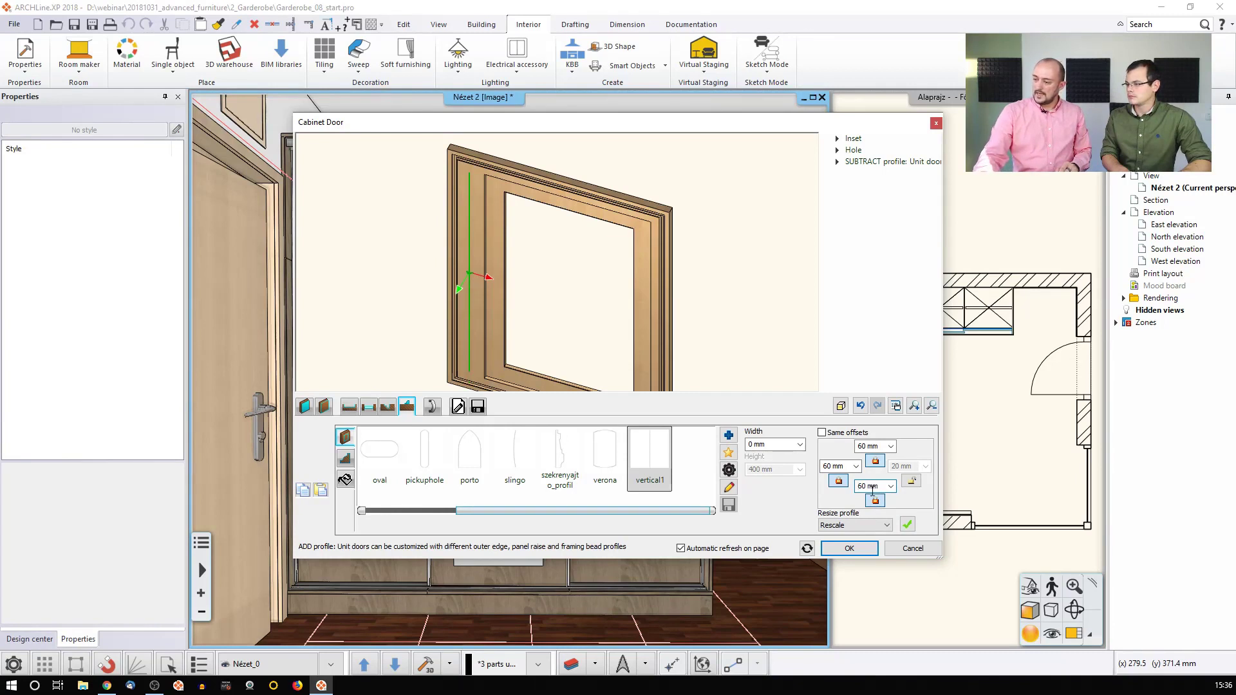
click(907, 525)
- Inspect the door with its added profile, accept the design and cancel placing the door in the view
middle_drag(713, 272, 739, 305)
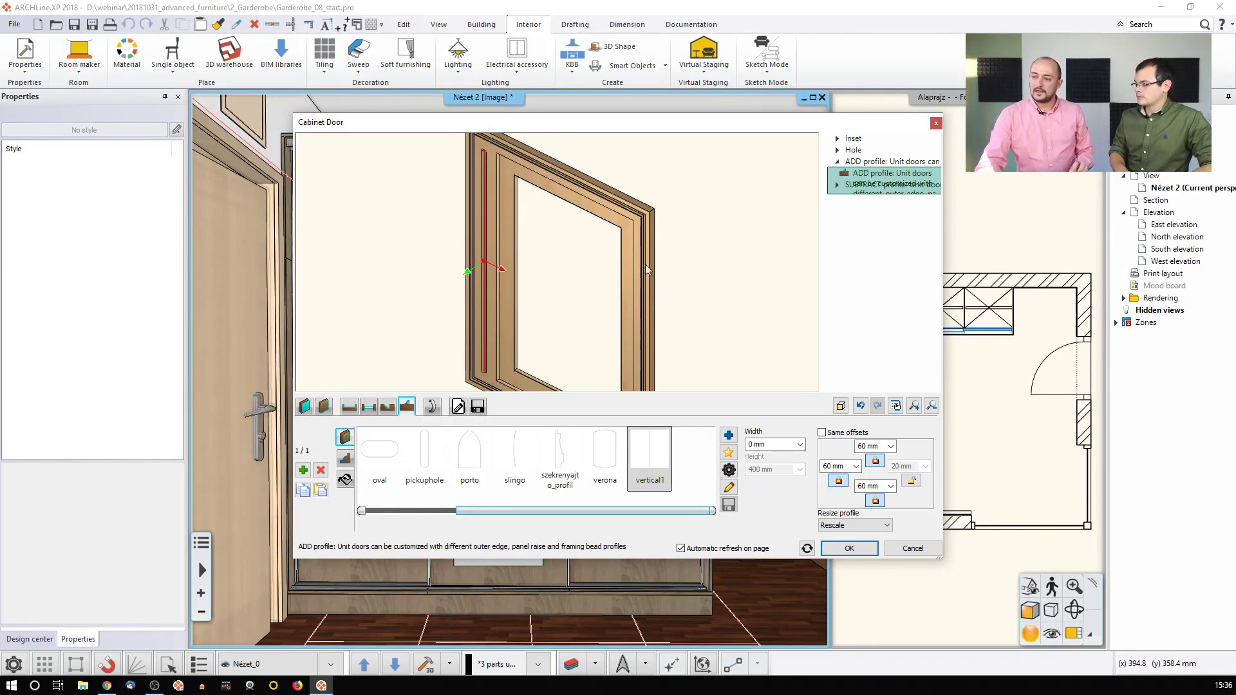
mouse_move(472, 326)
middle_down()
mouse_move(432, 321)
mouse_move(462, 317)
mouse_move(417, 304)
middle_up()
scroll(417, 304, down, 2)
mouse_move(606, 316)
middle_down()
mouse_move(644, 314)
mouse_move(607, 317)
middle_up()
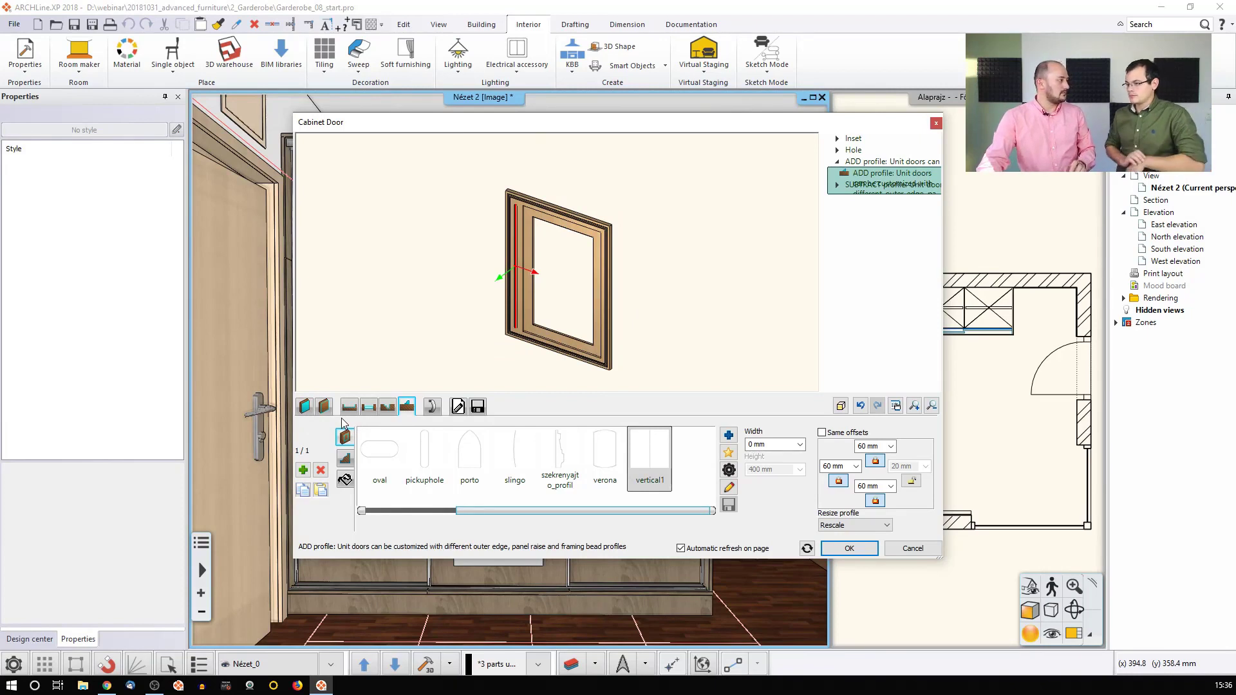
click(849, 549)
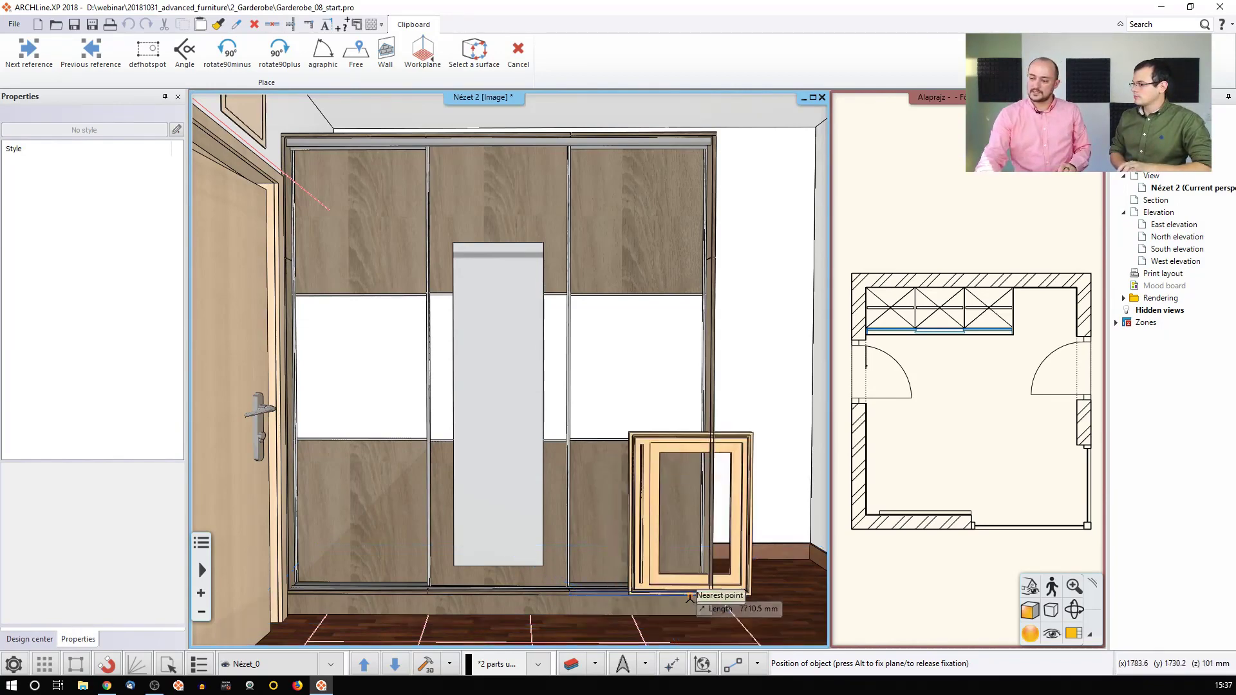
key(Escape)
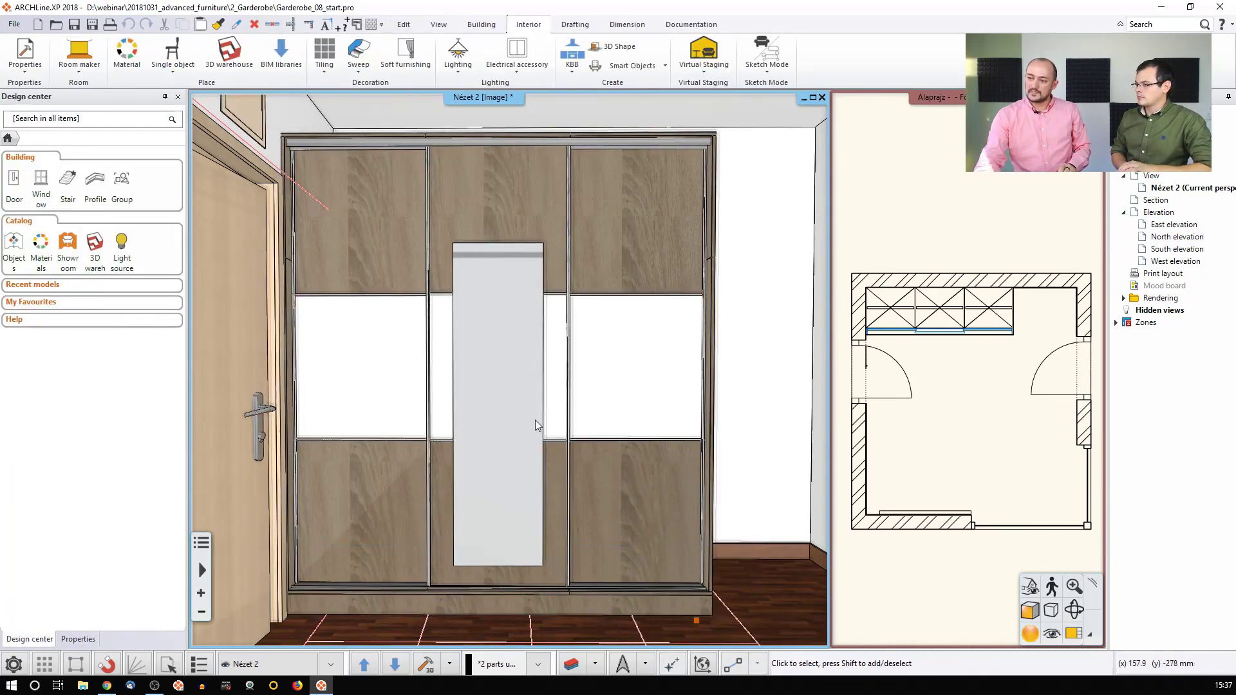
- Open the wardrobe's middle sliding door for editing and examine the rounding of its outer edges
click(497, 396)
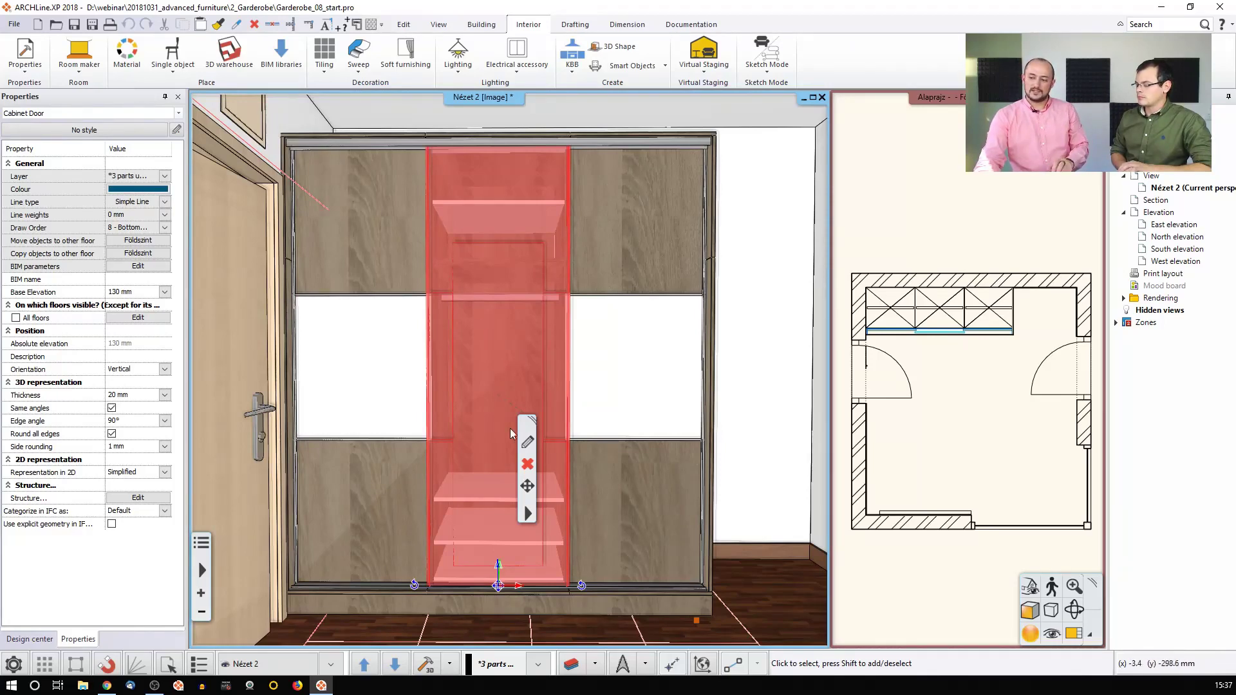
click(527, 441)
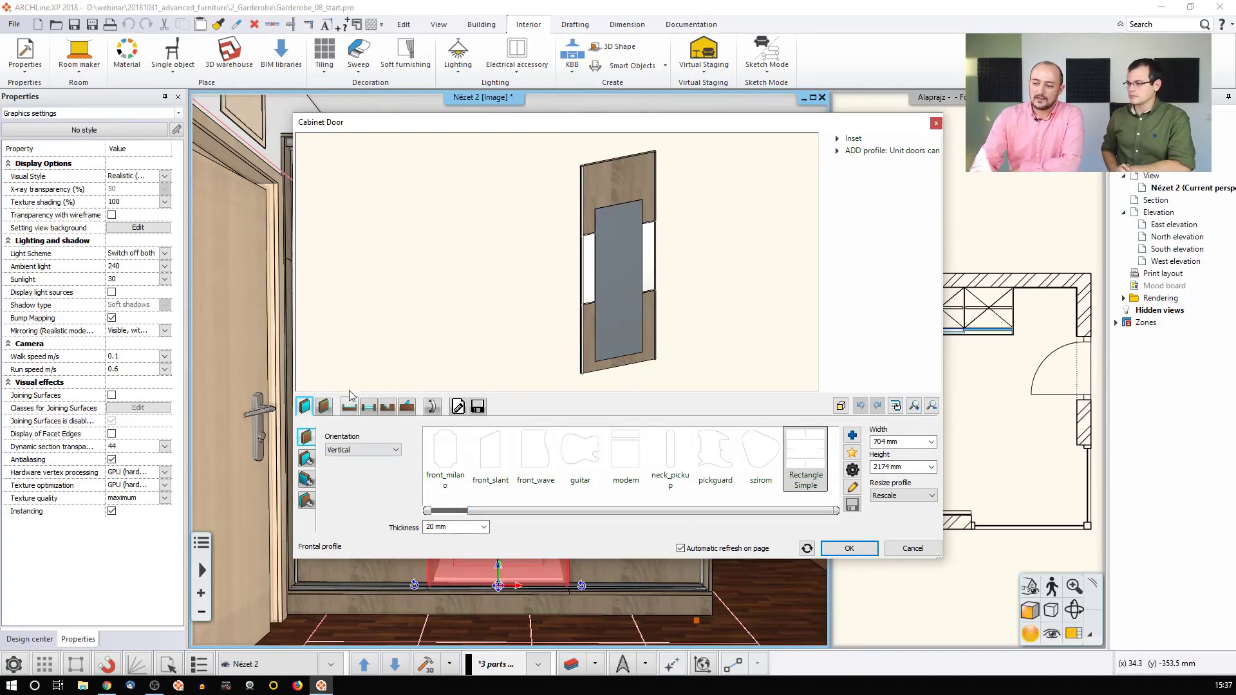
click(324, 406)
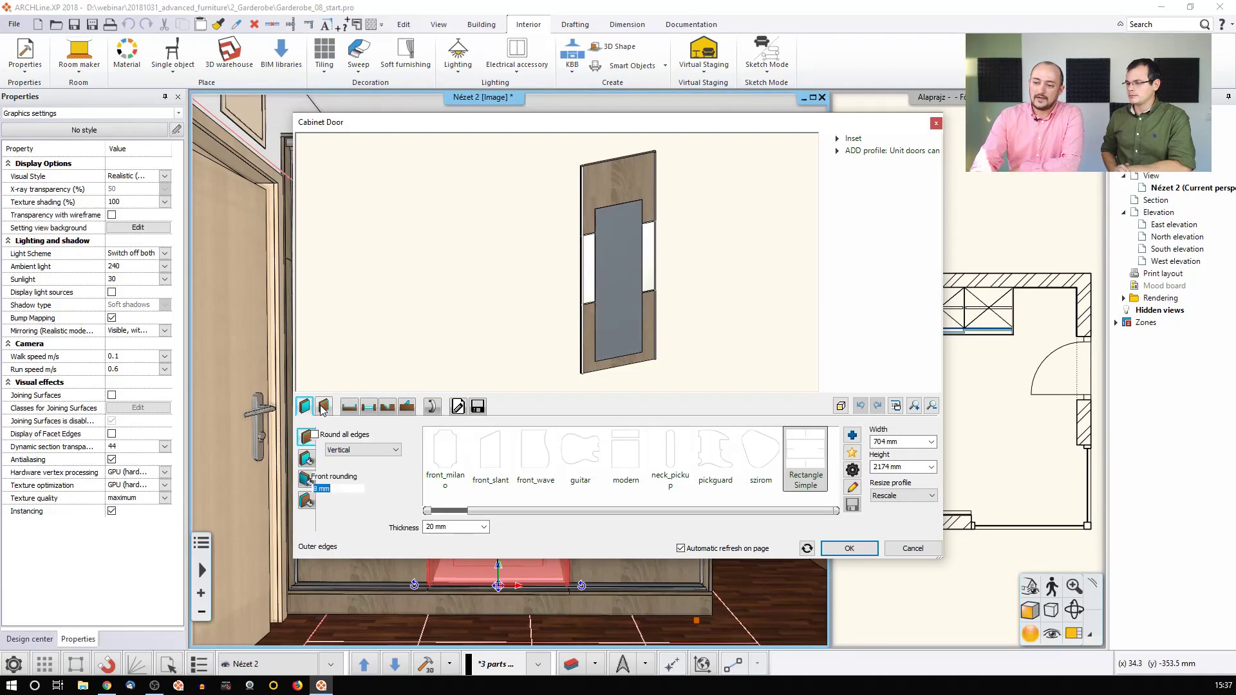
click(334, 437)
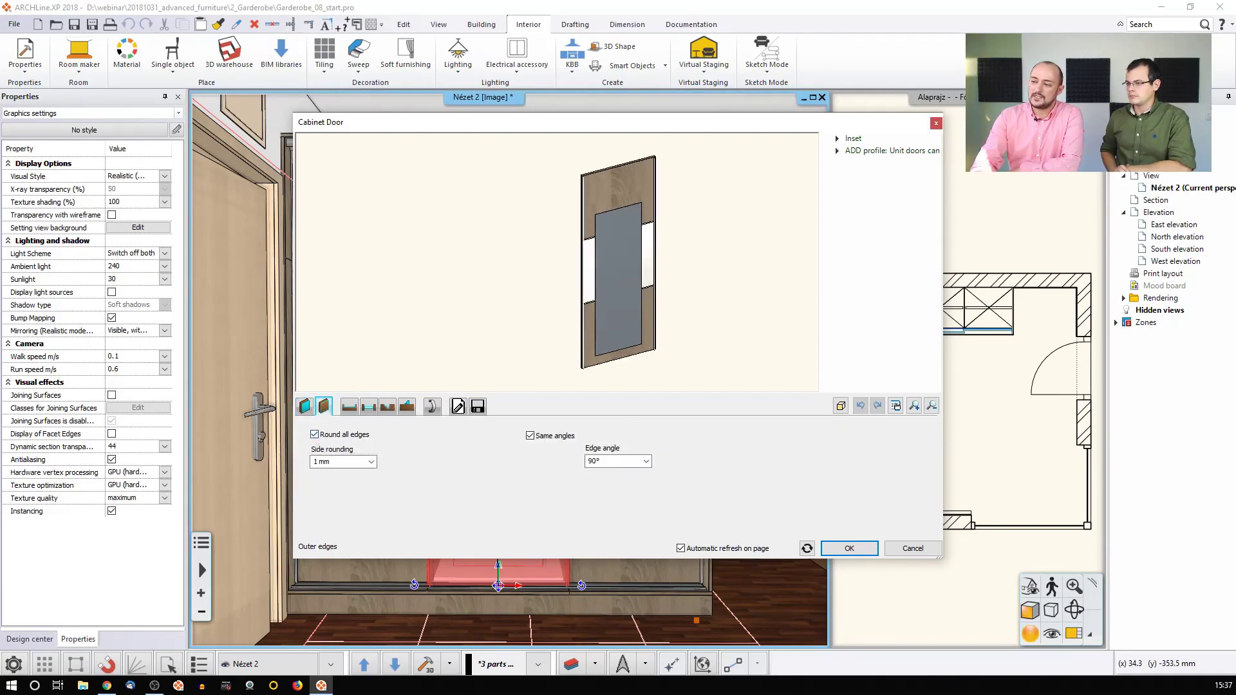
scroll(587, 174, up, 6)
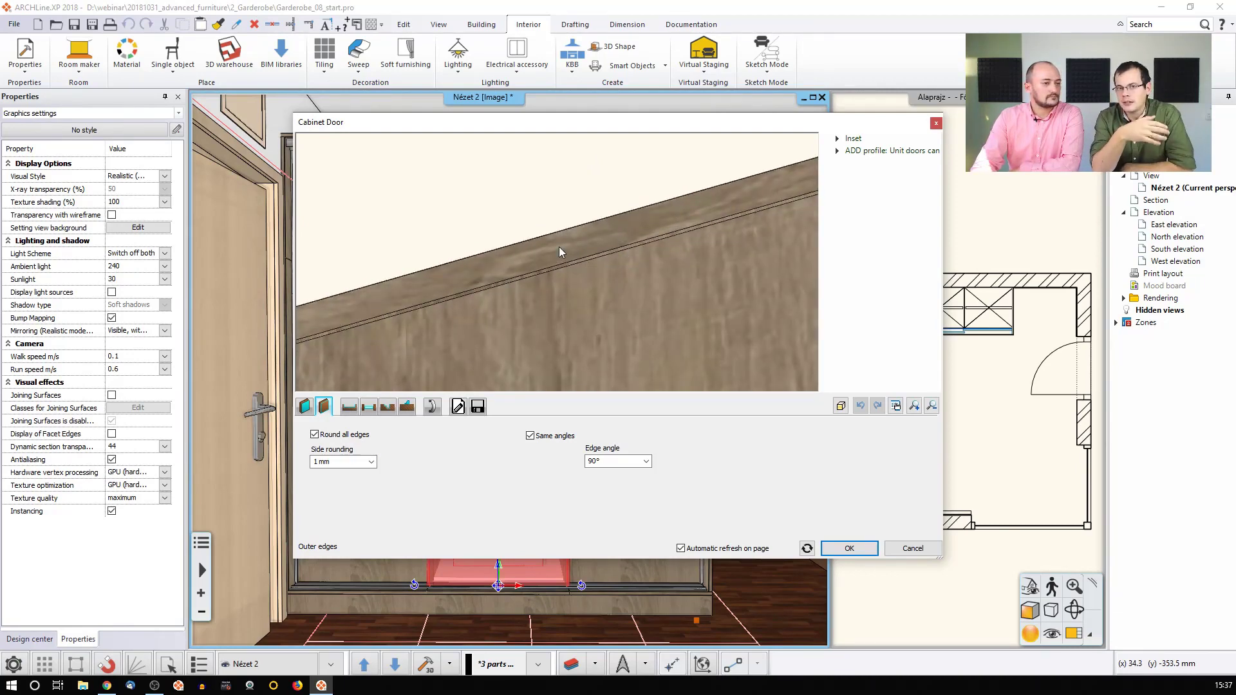
scroll(559, 246, down, 6)
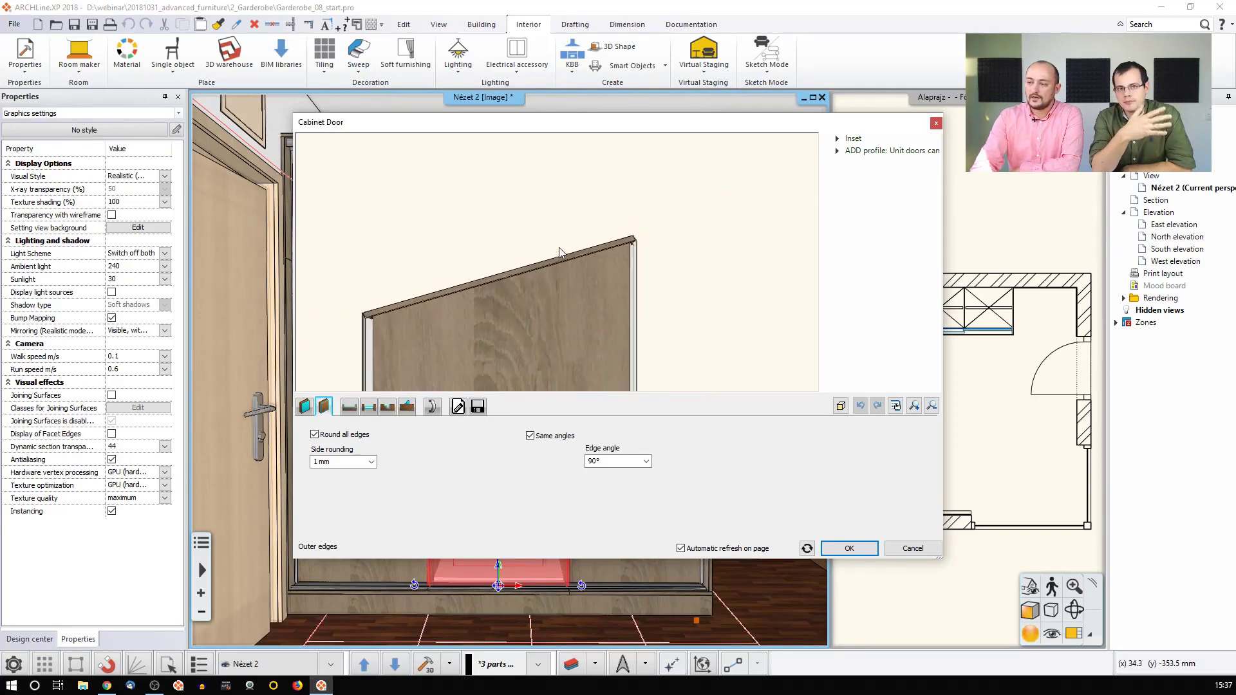
scroll(560, 257, down, 2)
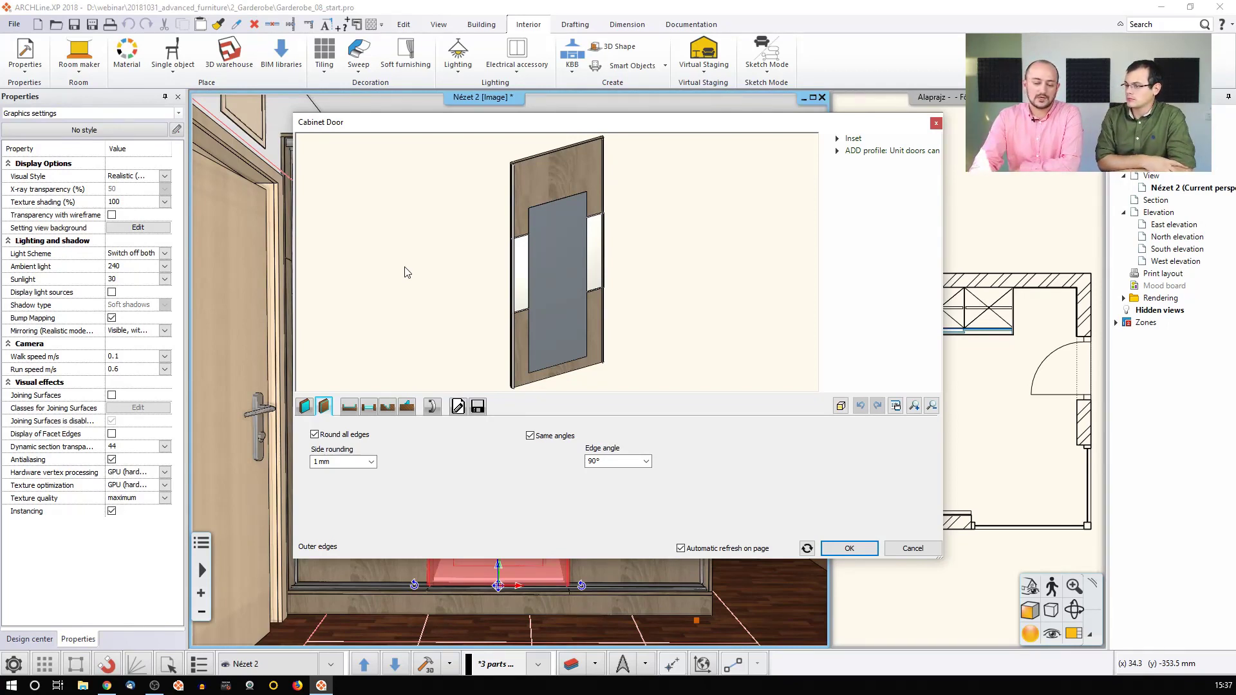
- Compare the profile, depth type and offset settings of the middle door's two insets
click(349, 406)
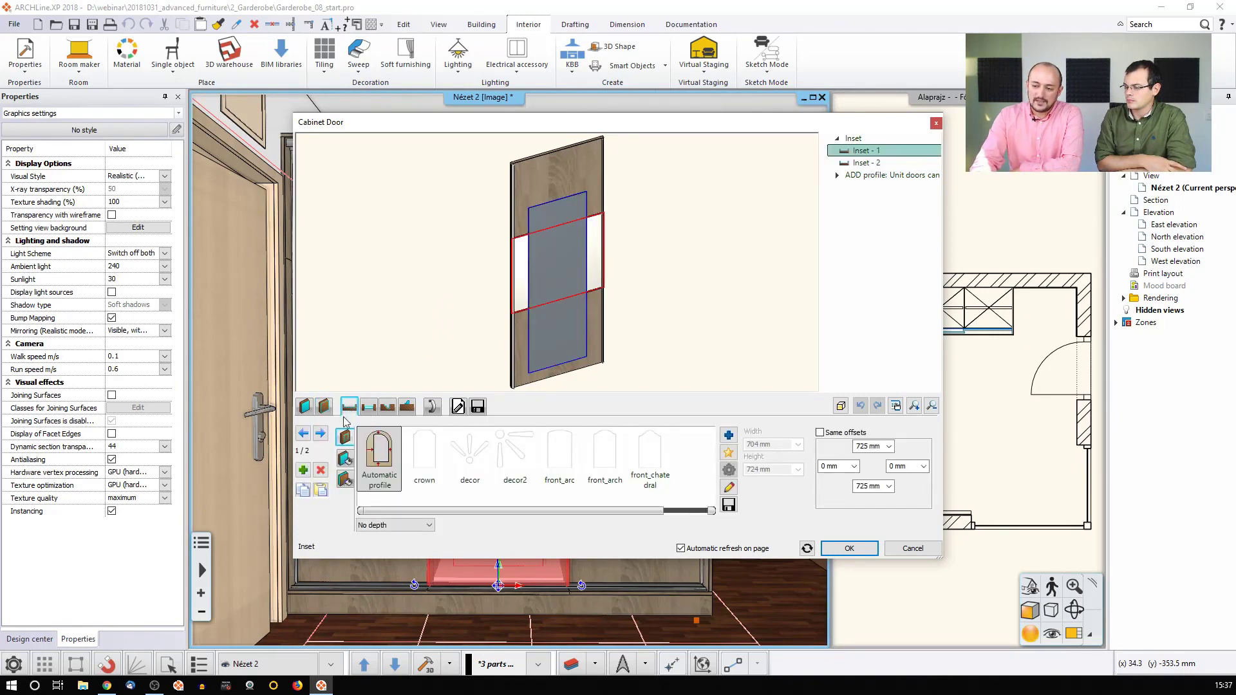
click(320, 433)
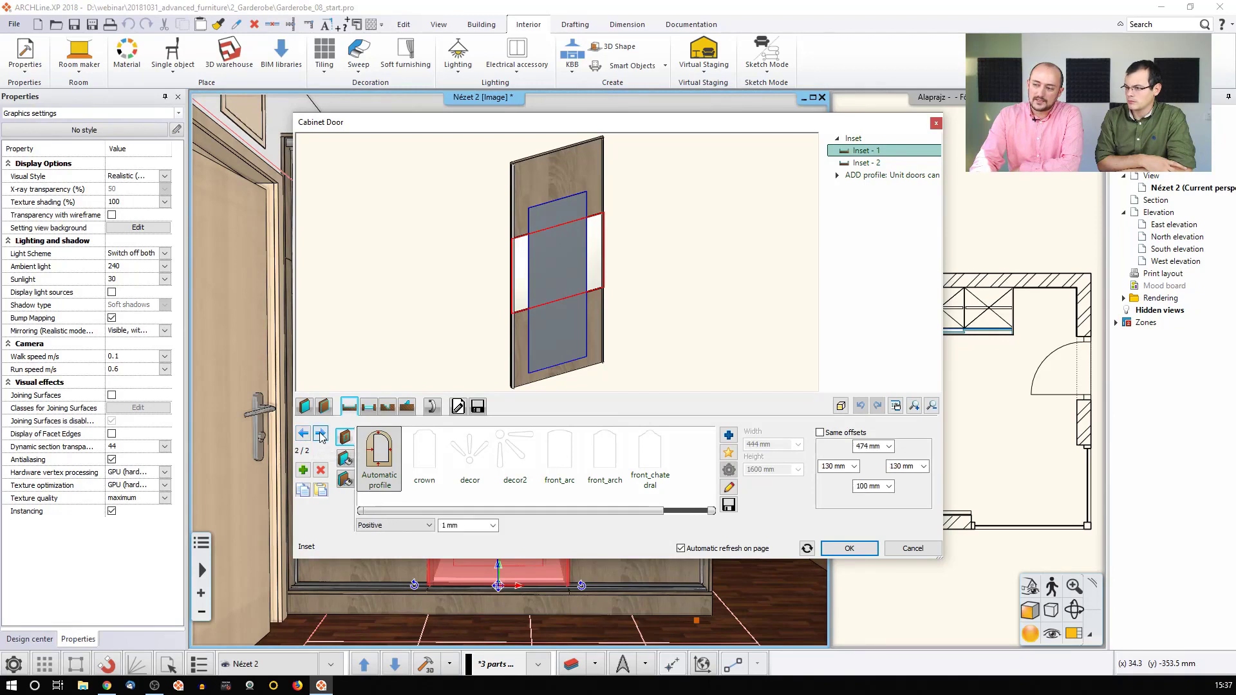
click(304, 434)
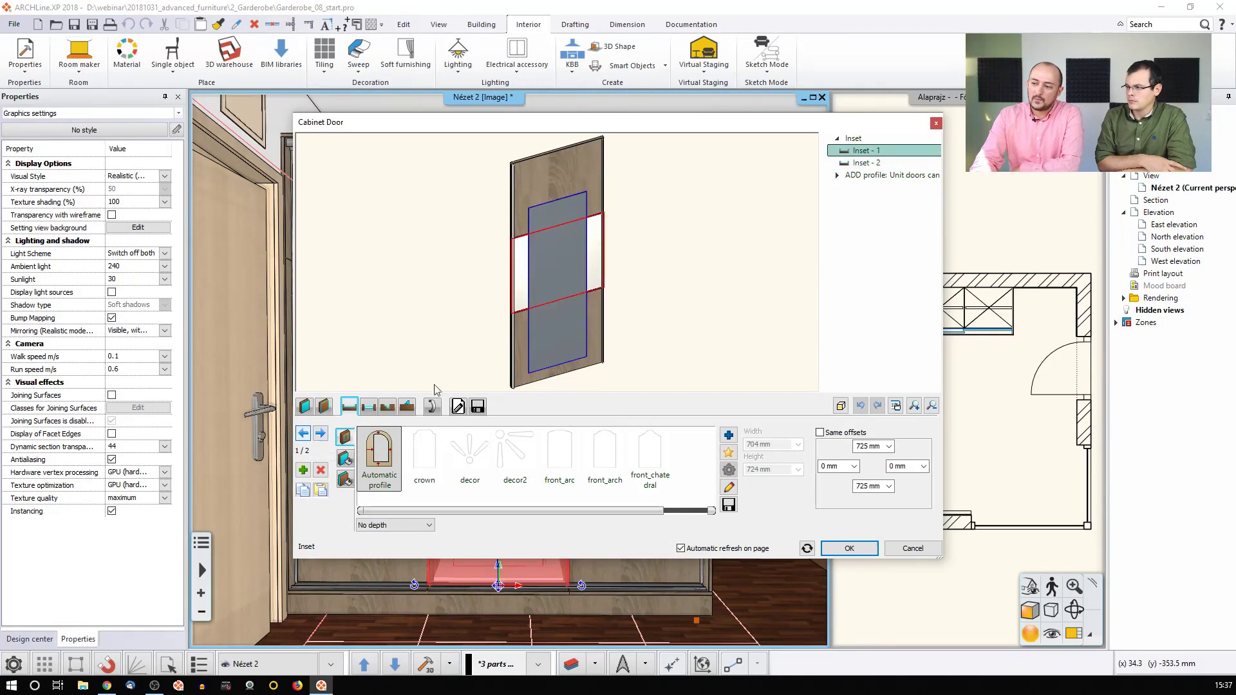
click(320, 434)
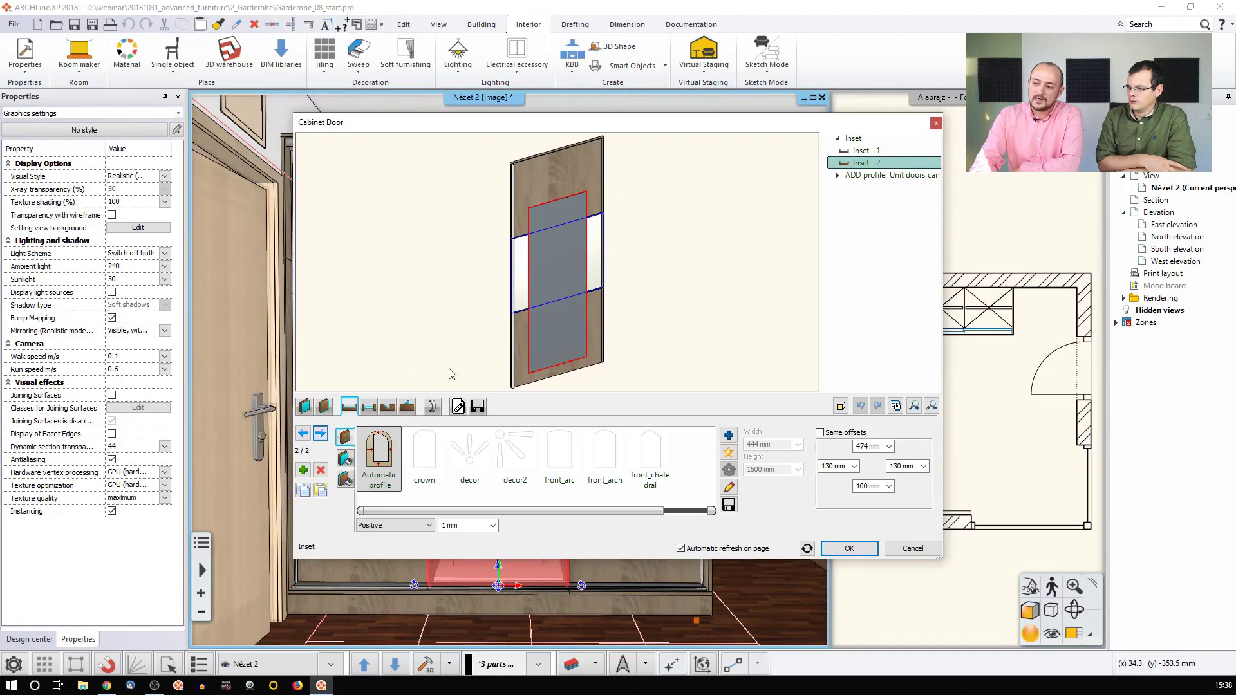
click(302, 434)
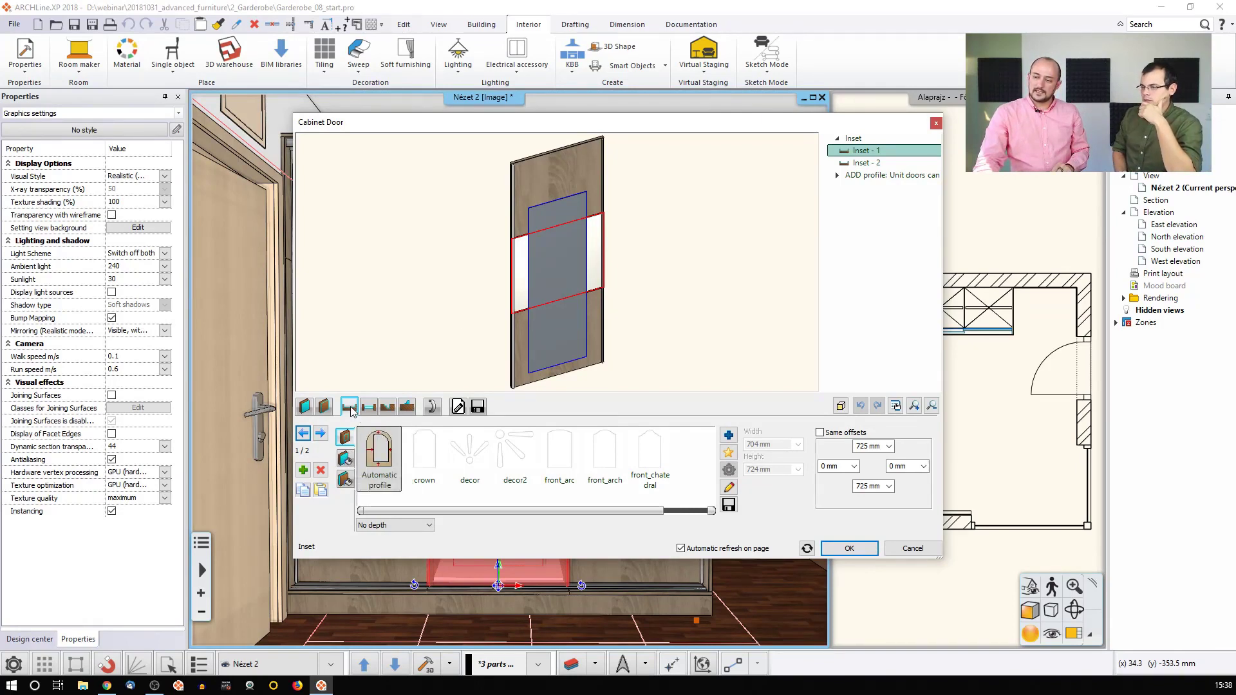
click(321, 434)
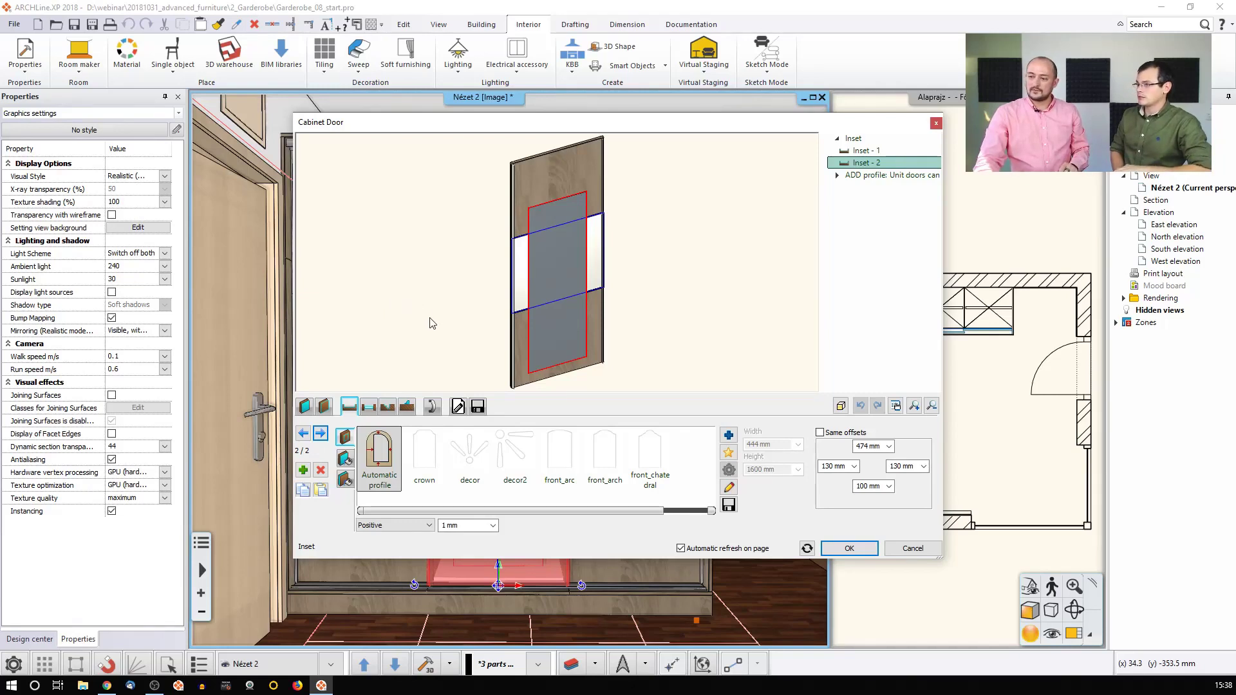
click(308, 436)
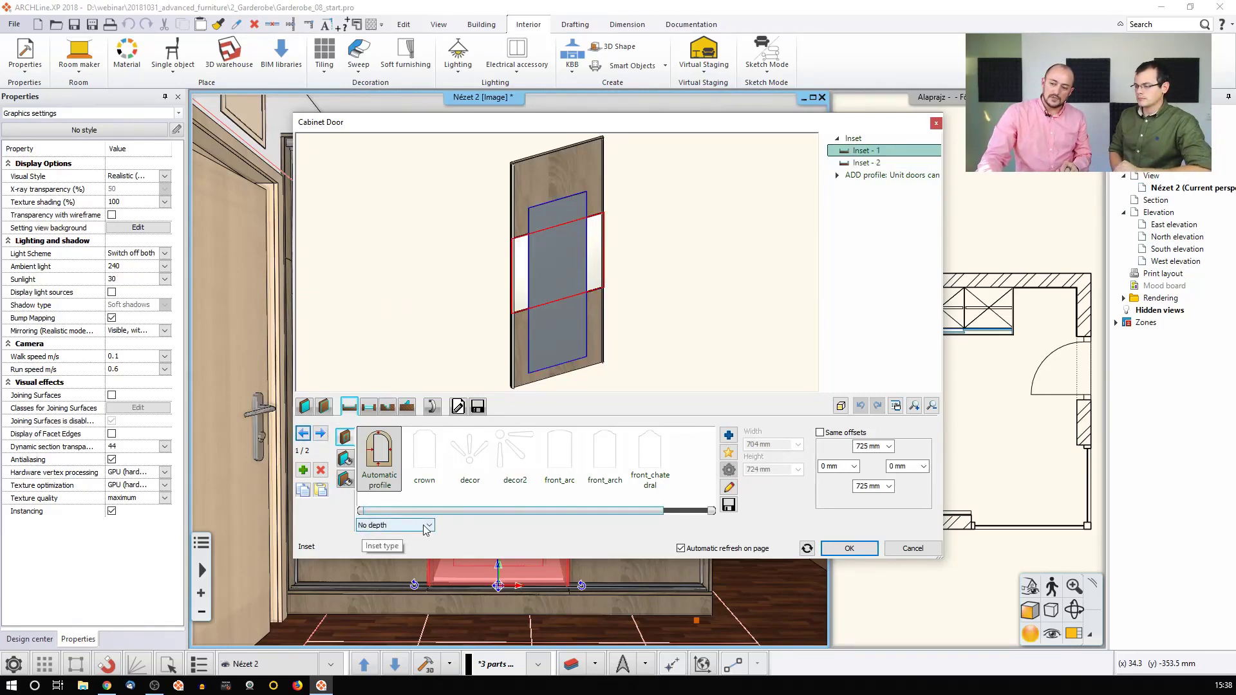
click(321, 434)
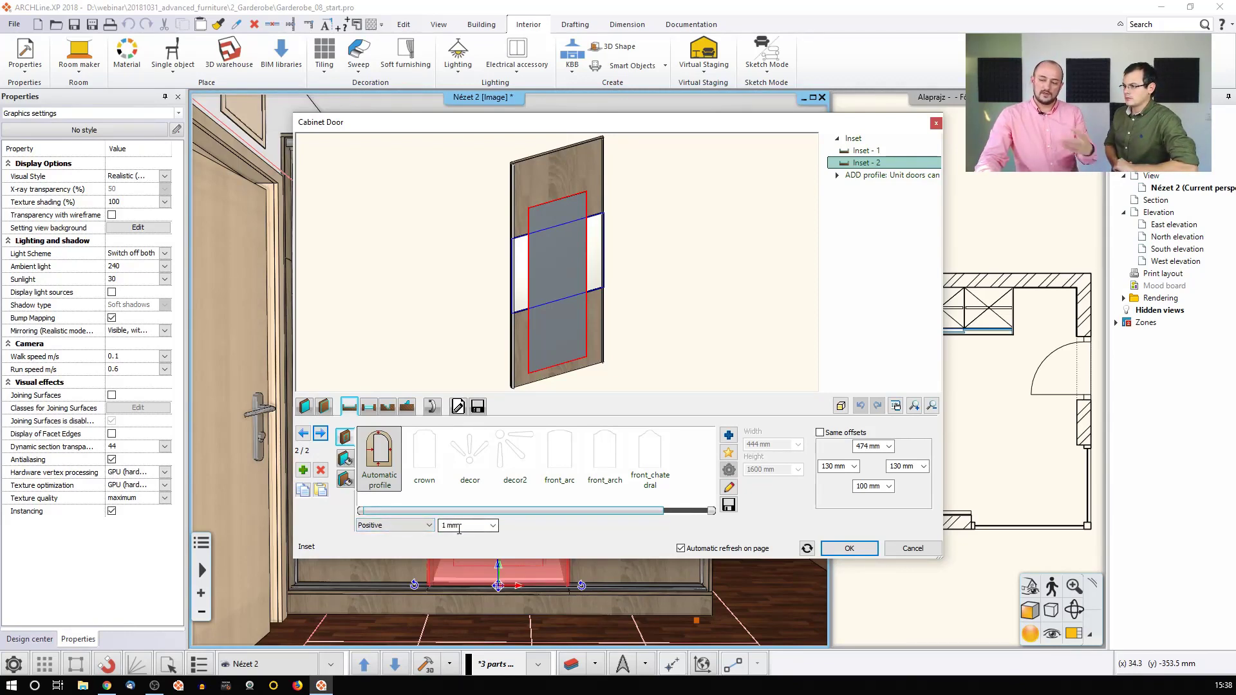
- Examine the second inset's thickness at its upper corner and review the material assigned to it
drag(431, 293, 406, 310)
scroll(524, 207, up, 10)
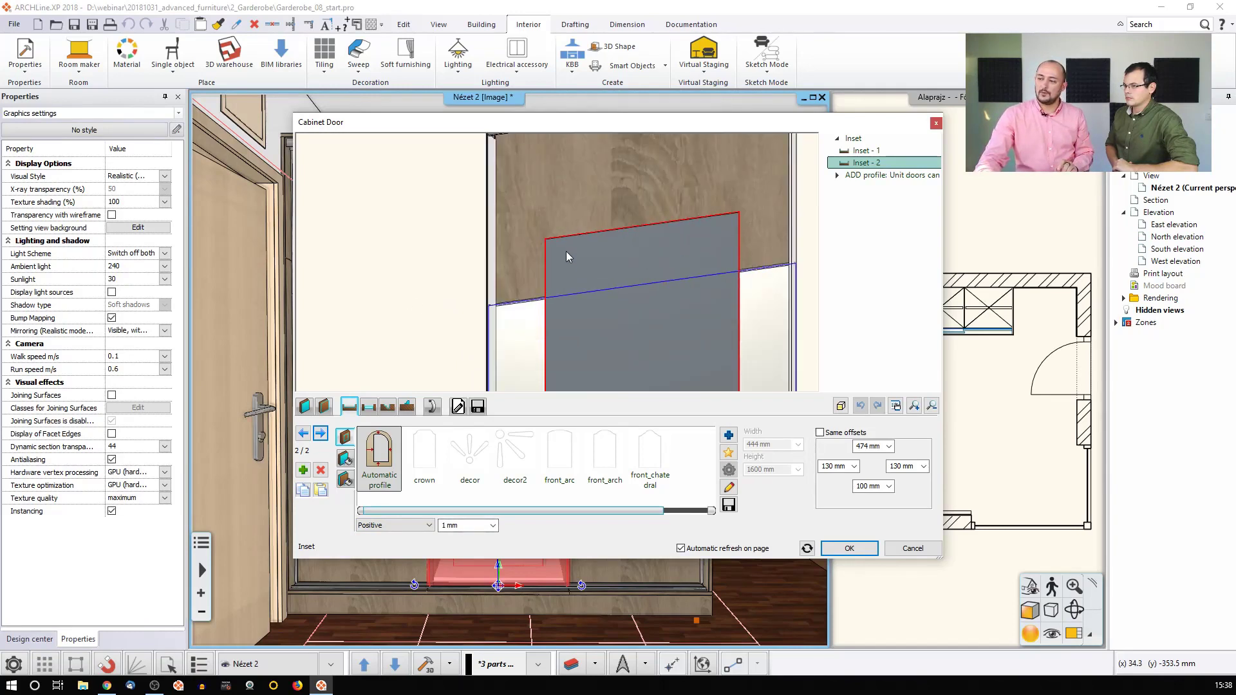
scroll(529, 249, up, 9)
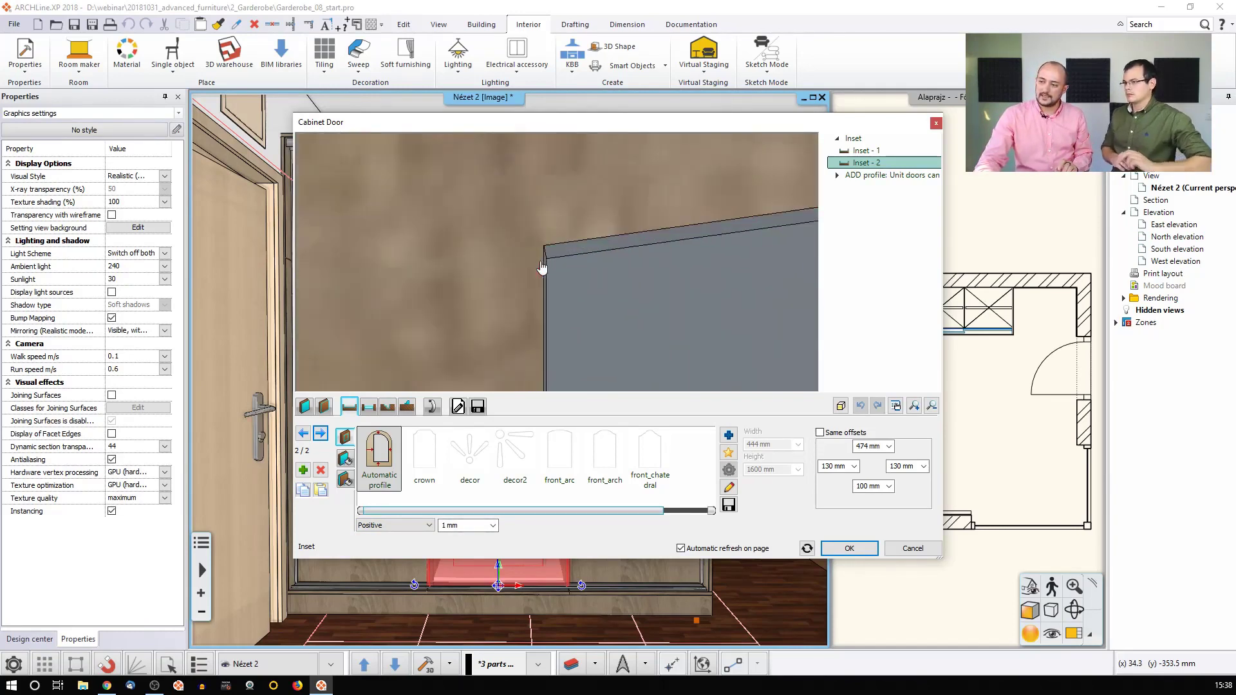
scroll(557, 262, down, 15)
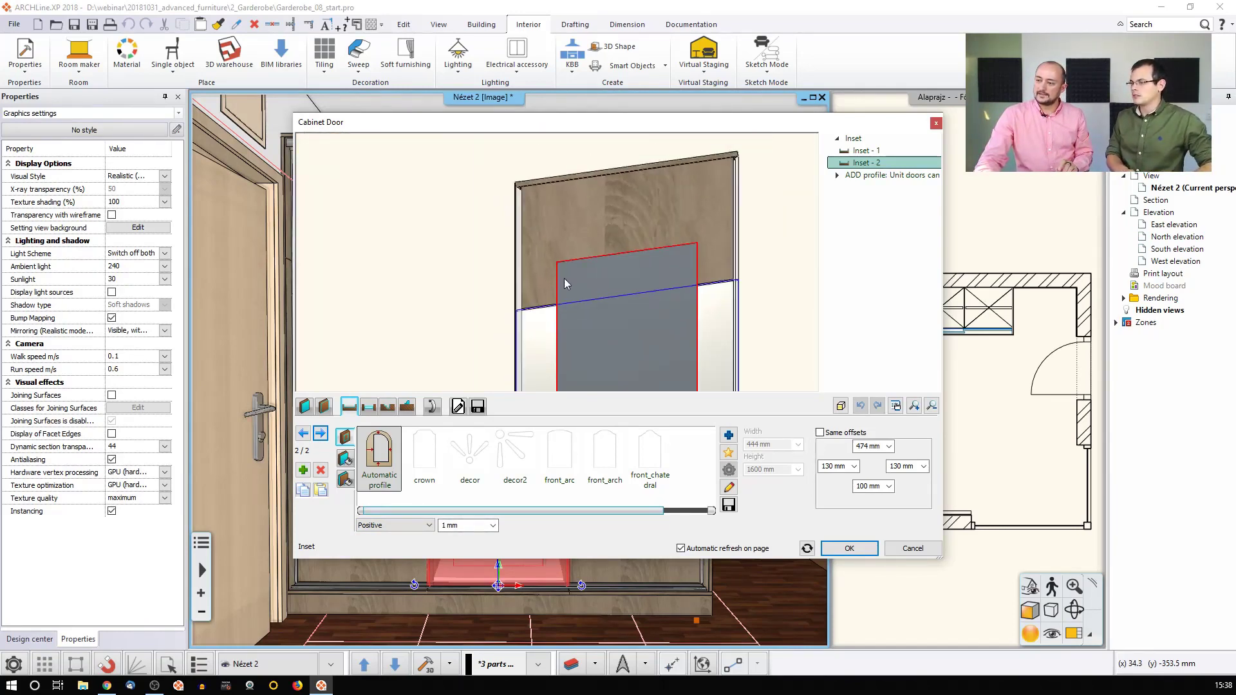
scroll(636, 307, up, 1)
middle_drag(636, 307, 584, 246)
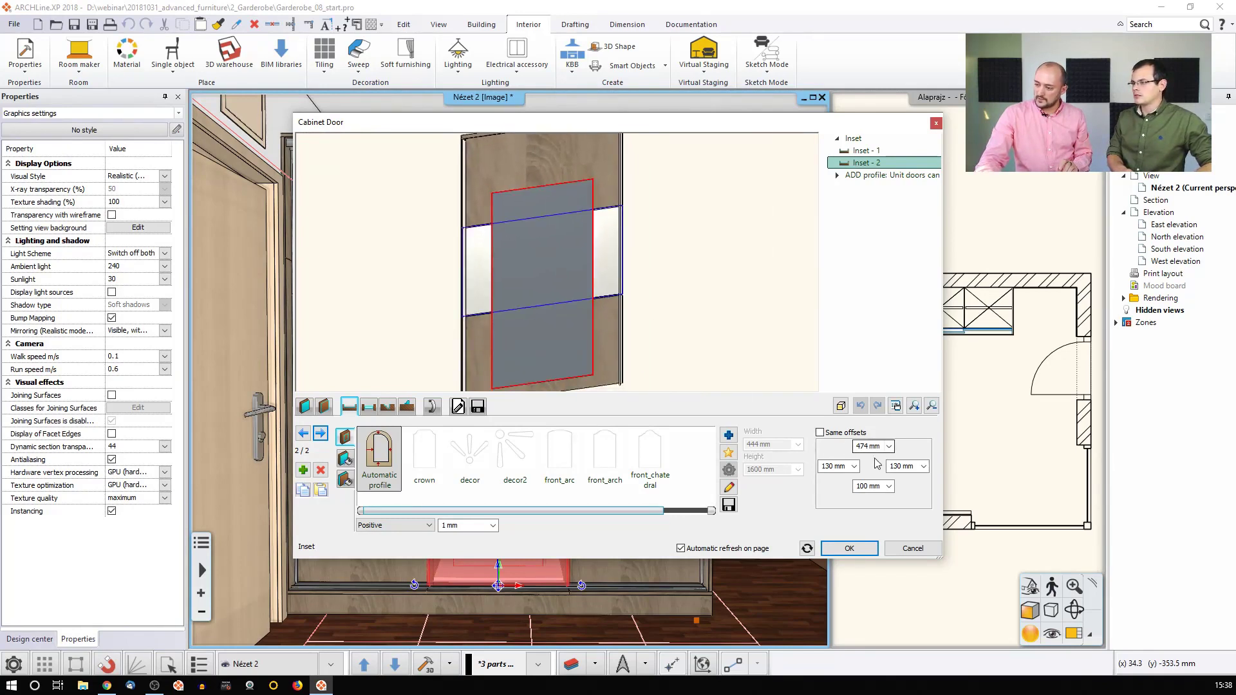
scroll(728, 365, down, 2)
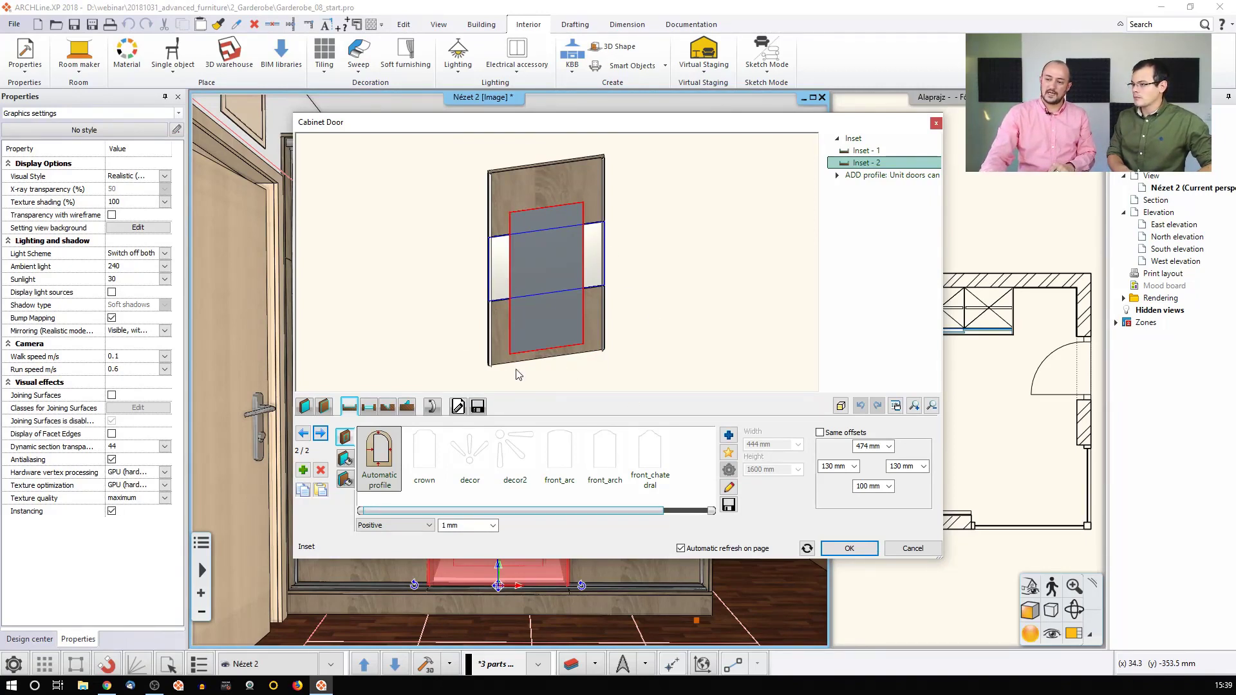
click(346, 460)
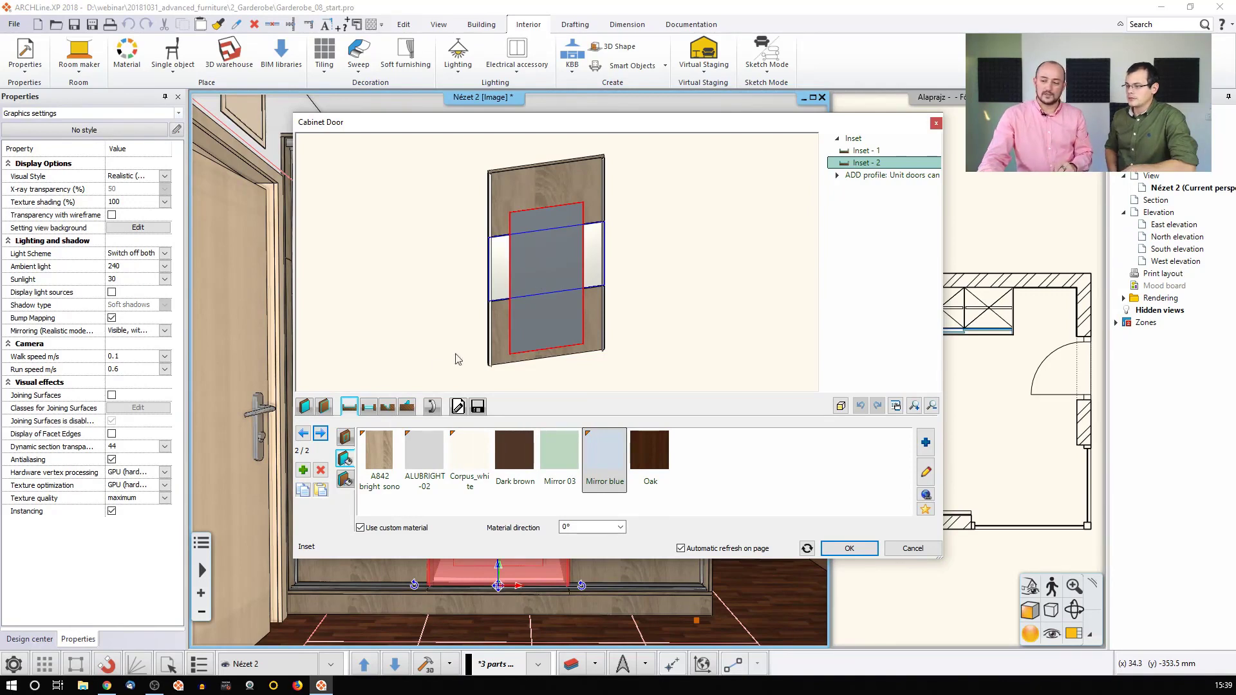
- Review the door's hole and SUBTRACT profile settings and examine the first ADD profile at the door's upper corner
click(369, 406)
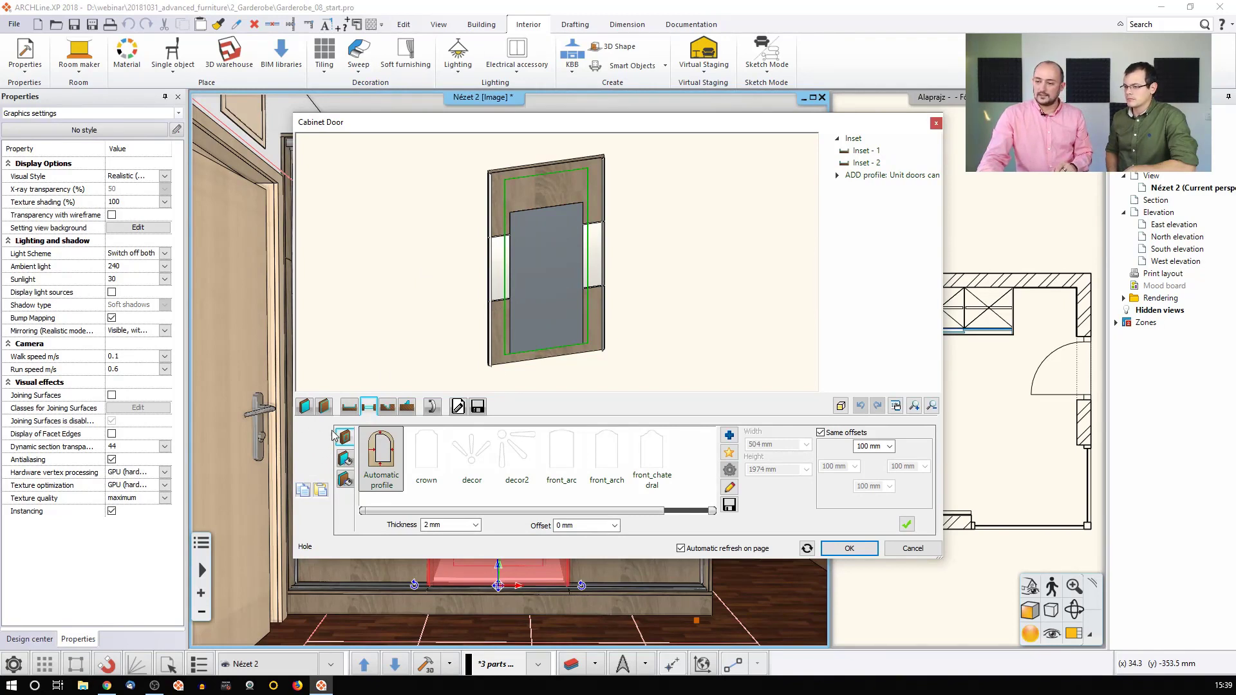
click(387, 407)
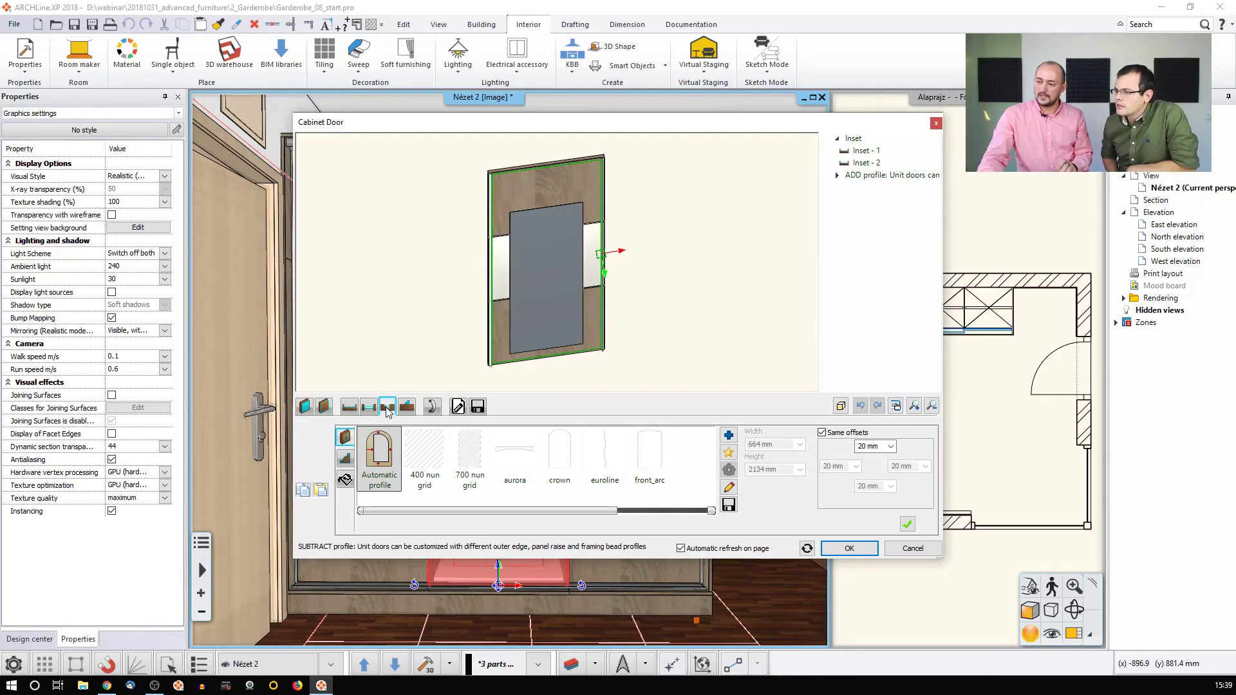
click(407, 407)
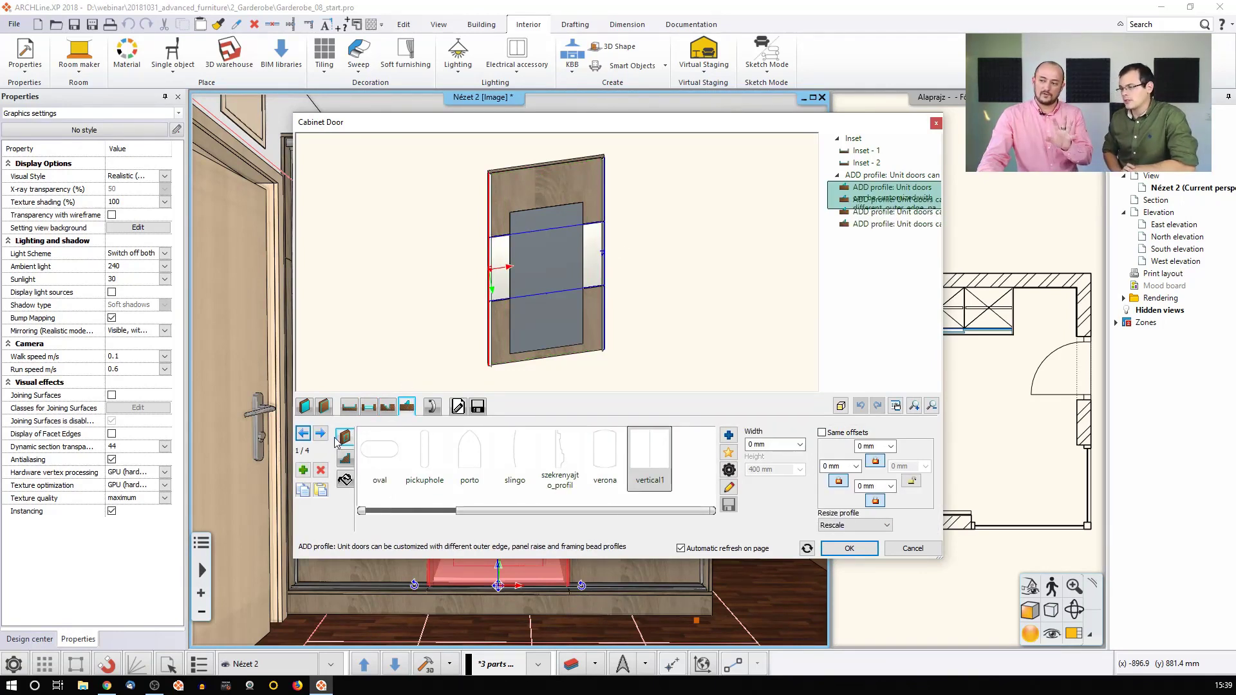
right_drag(438, 261, 490, 223)
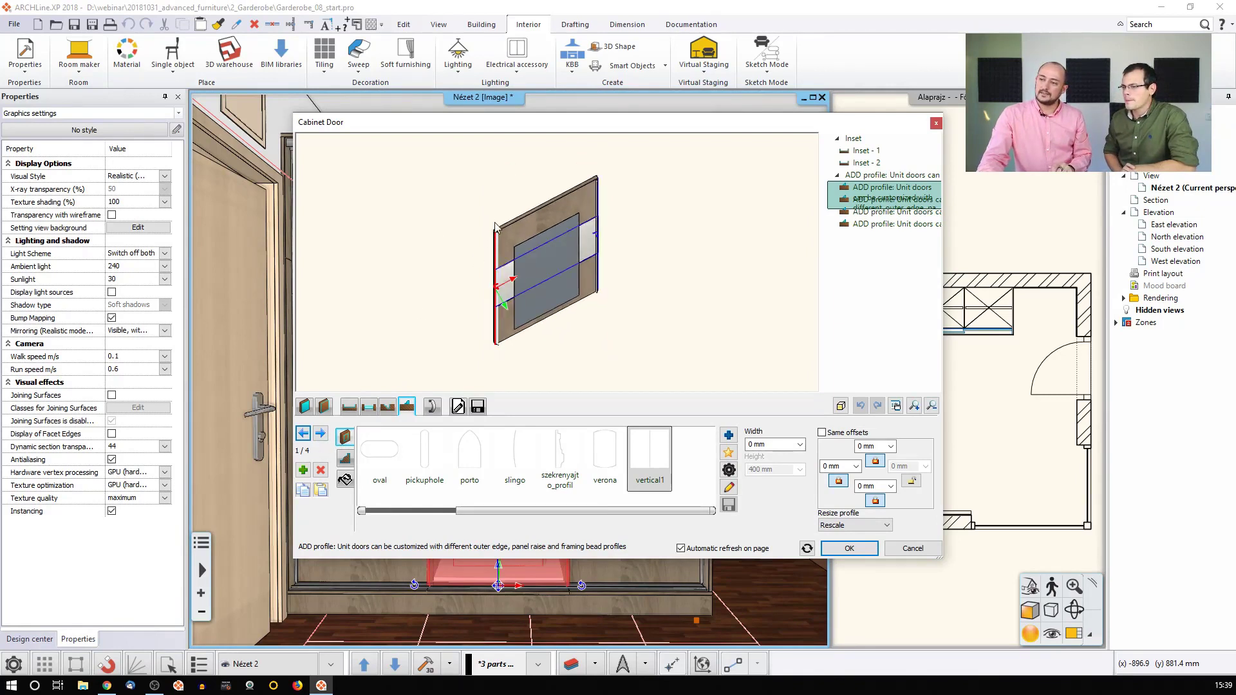
scroll(489, 223, up, 3)
middle_drag(489, 223, 467, 271)
scroll(541, 268, up, 3)
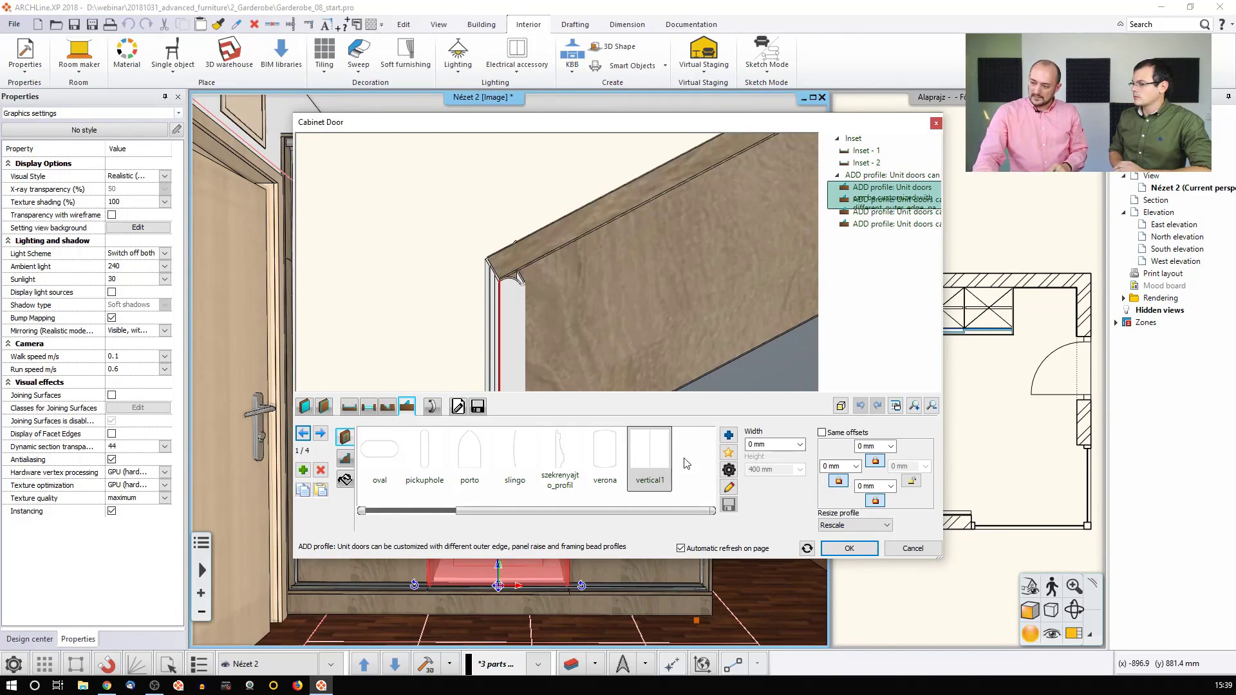
- Check the handle profile's cross-section and dimensions, and go through the cross-sections of the door's remaining ADD profiles
click(345, 459)
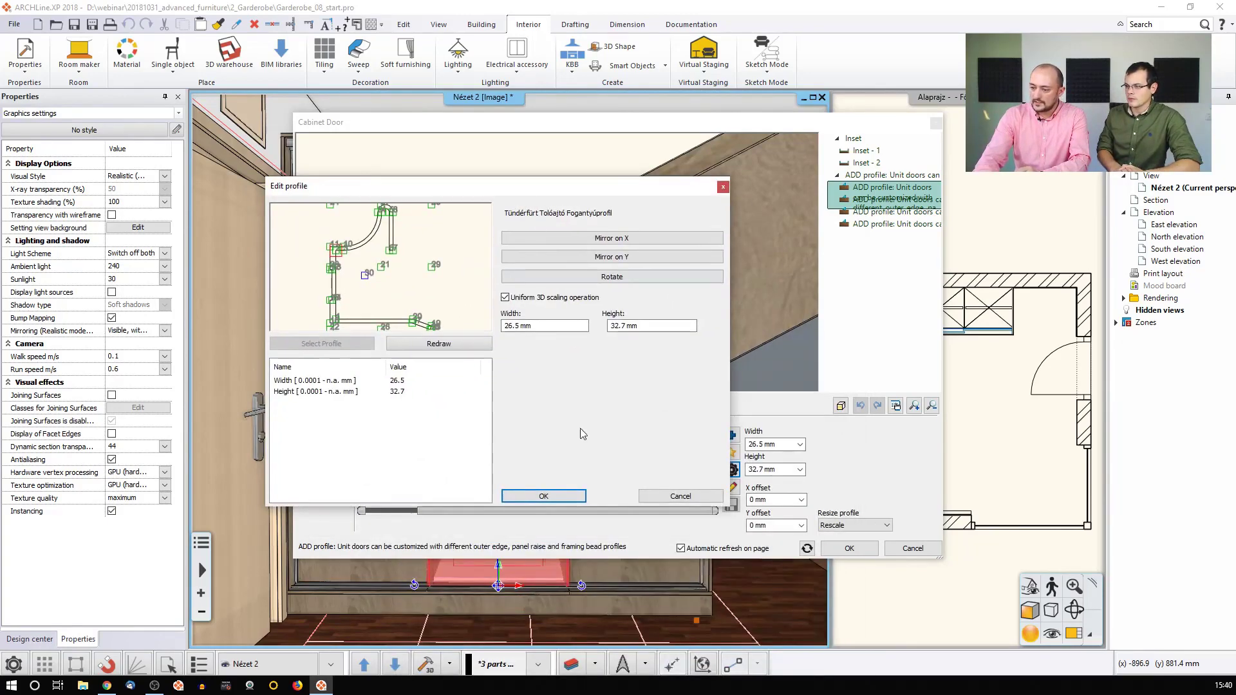
click(546, 498)
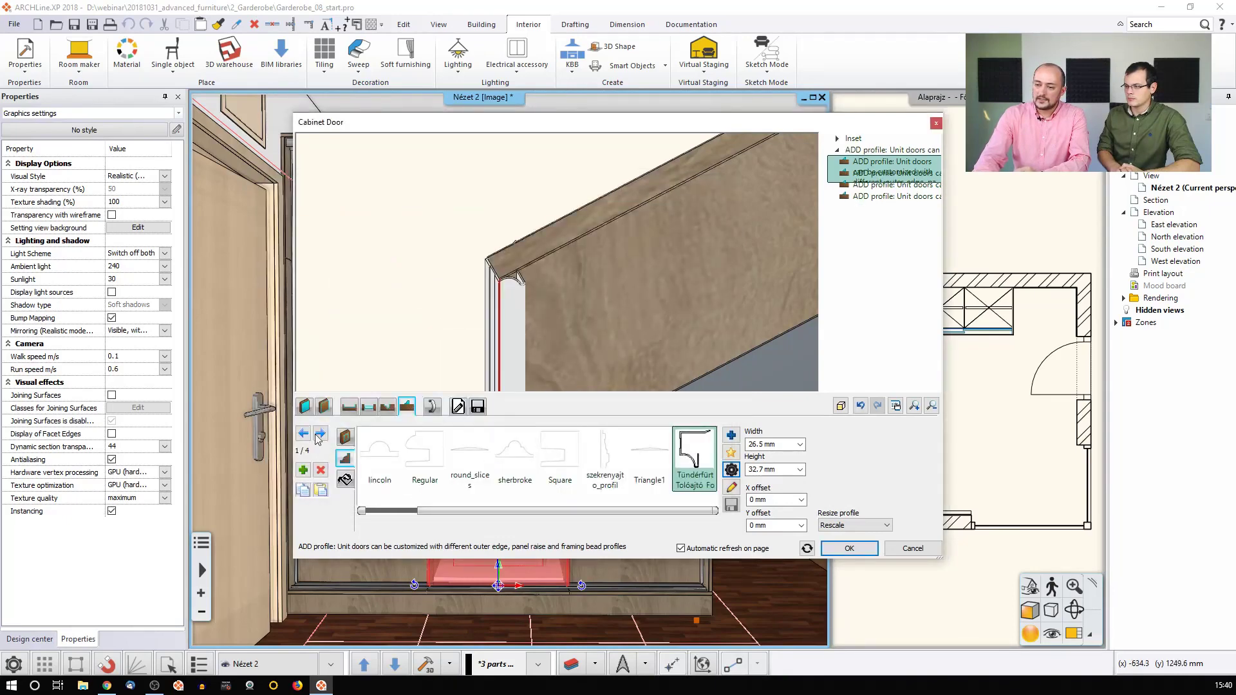
click(321, 434)
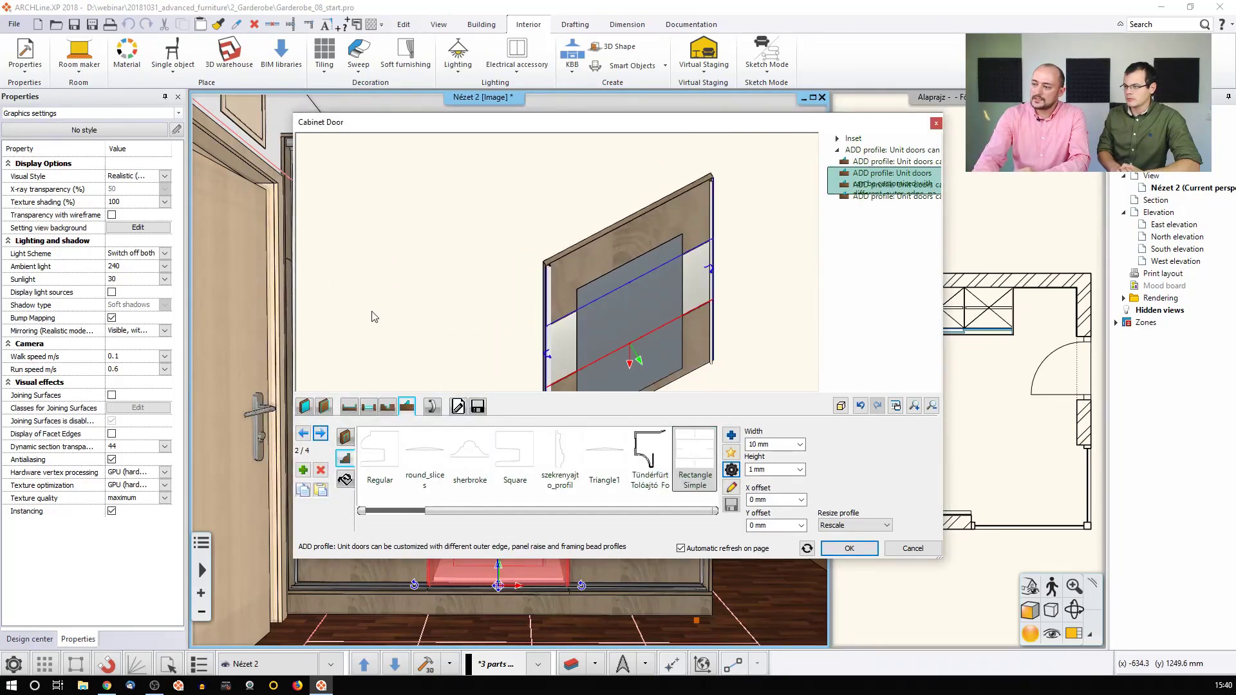
click(320, 434)
click(320, 434)
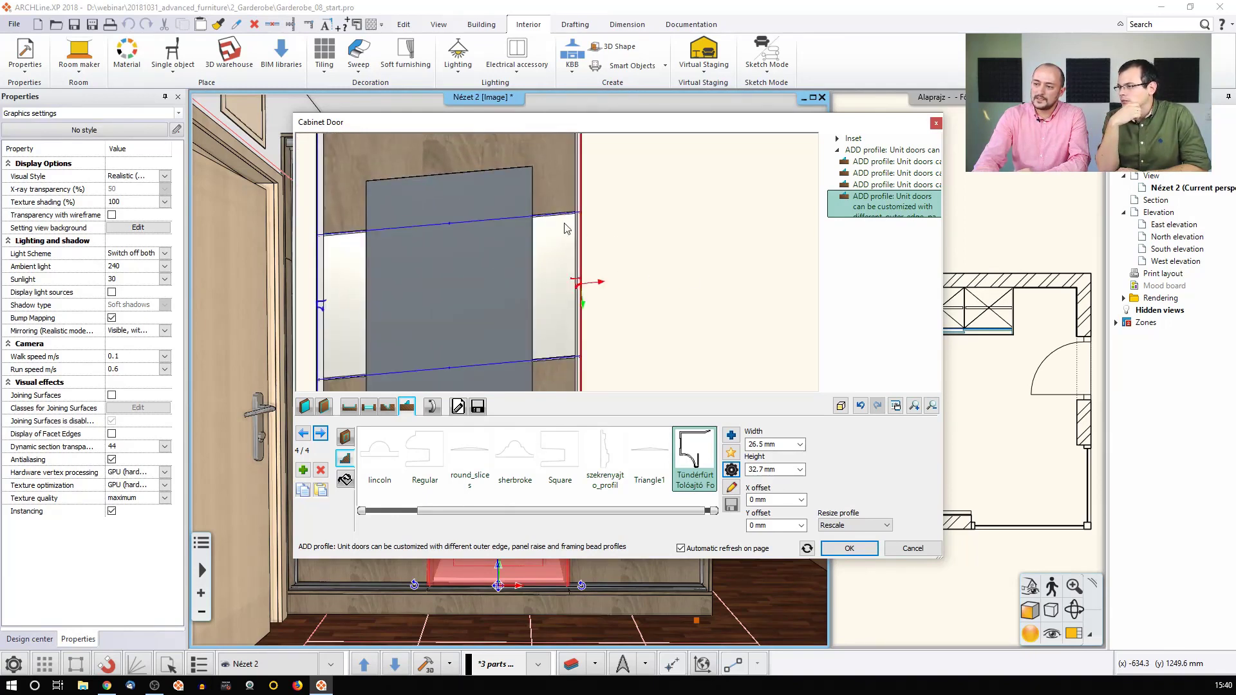
- Compare the cross-section, path shape and offsets of the door's two horizontal ADD profiles
click(351, 235)
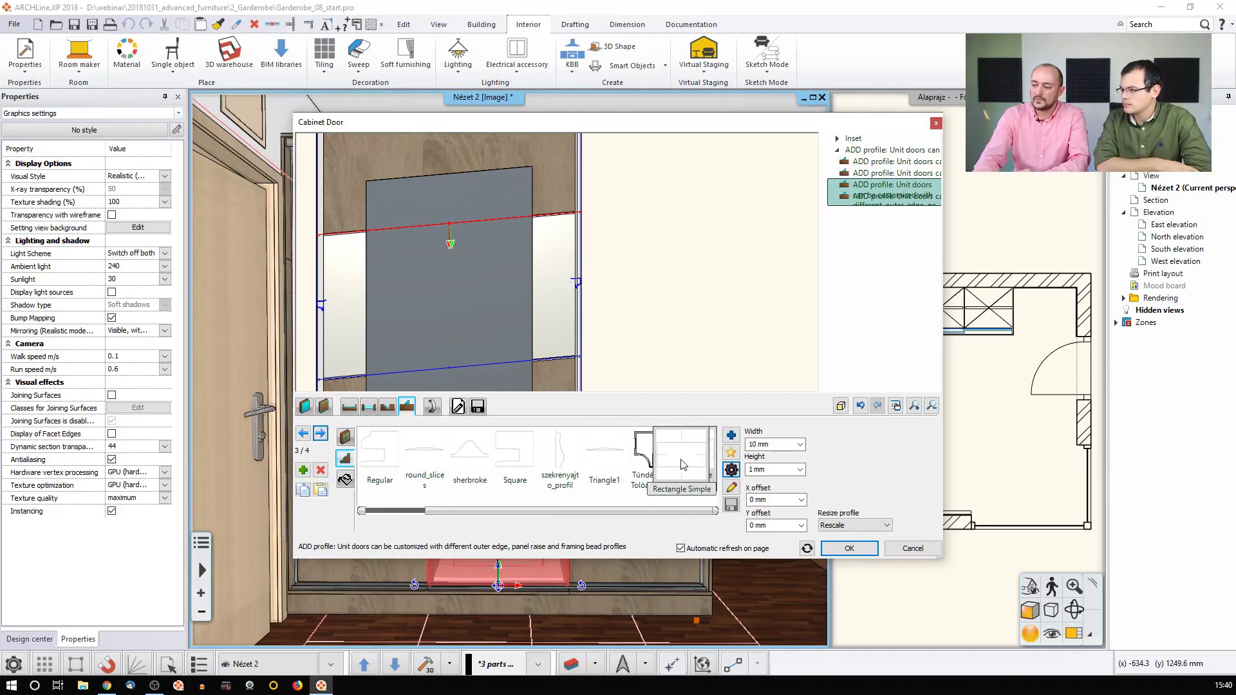
click(345, 437)
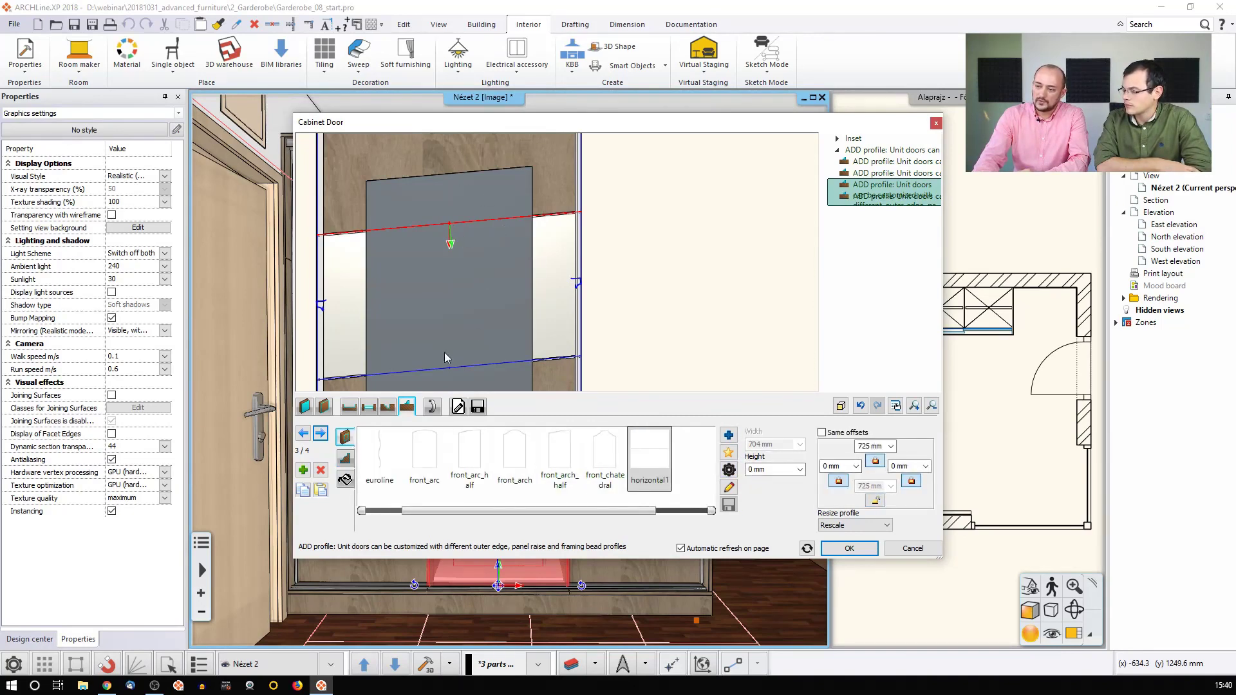
click(547, 365)
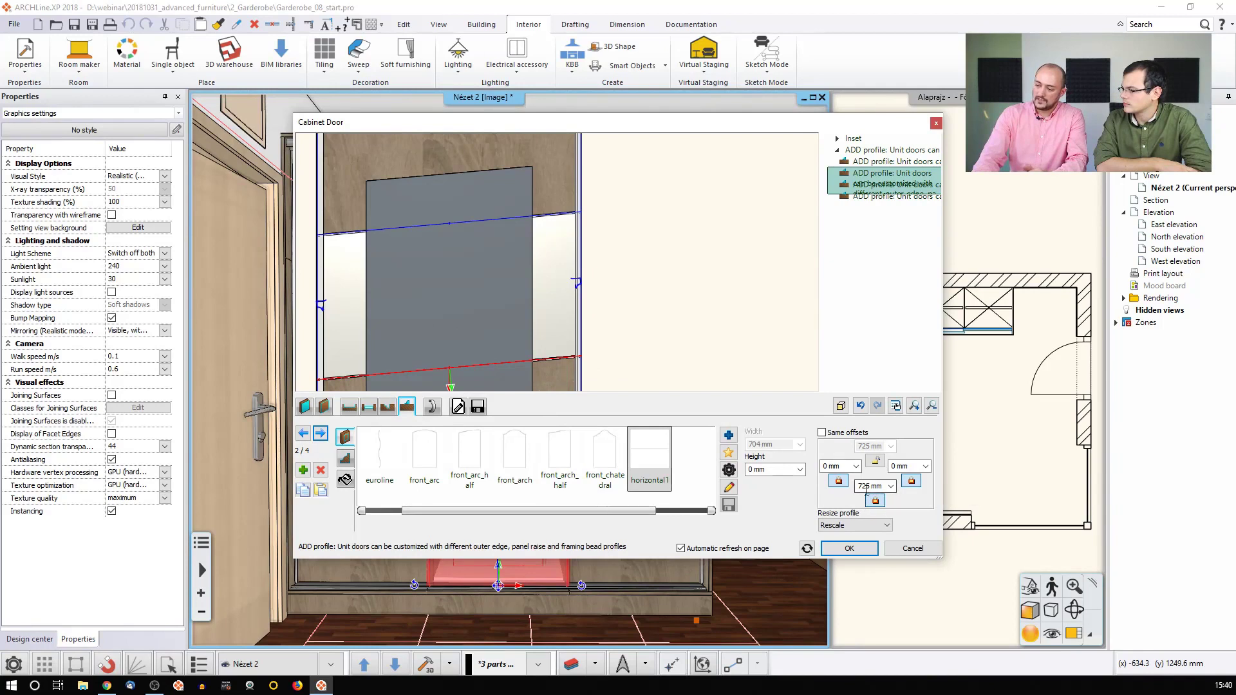
- Examine the lower horizontal ADD profile up close, both at the door's side edge and across the mirror panel
scroll(485, 322, up, 5)
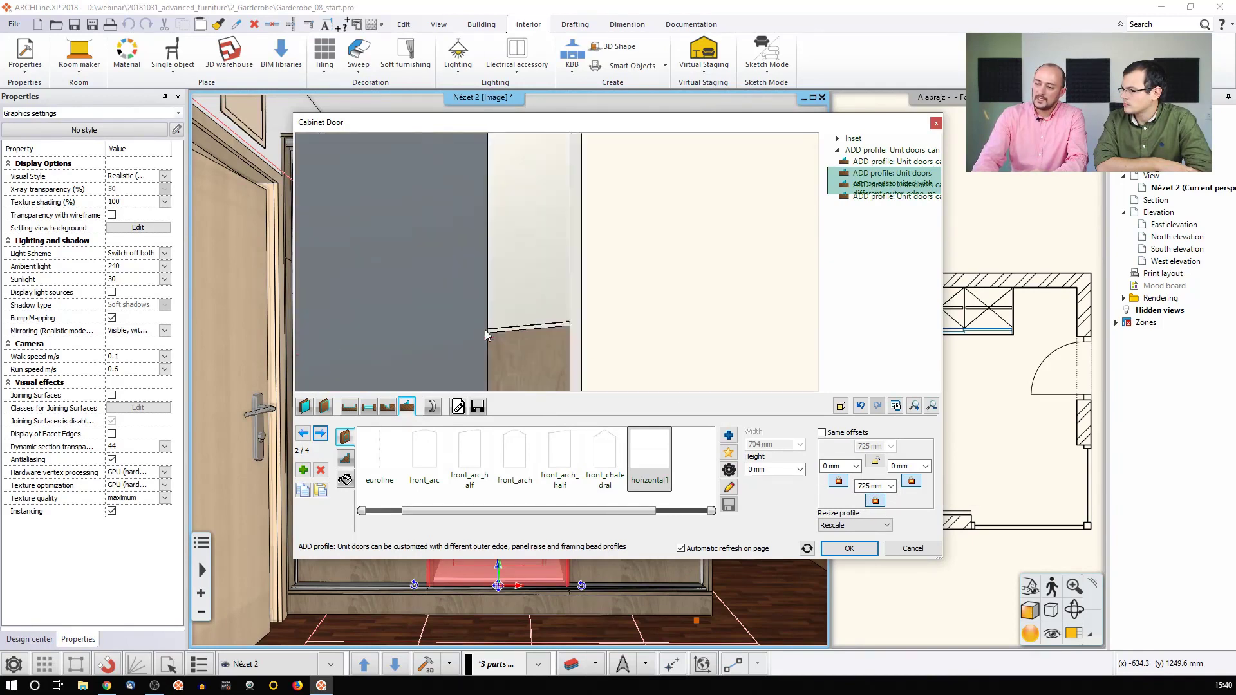
scroll(635, 264, up, 6)
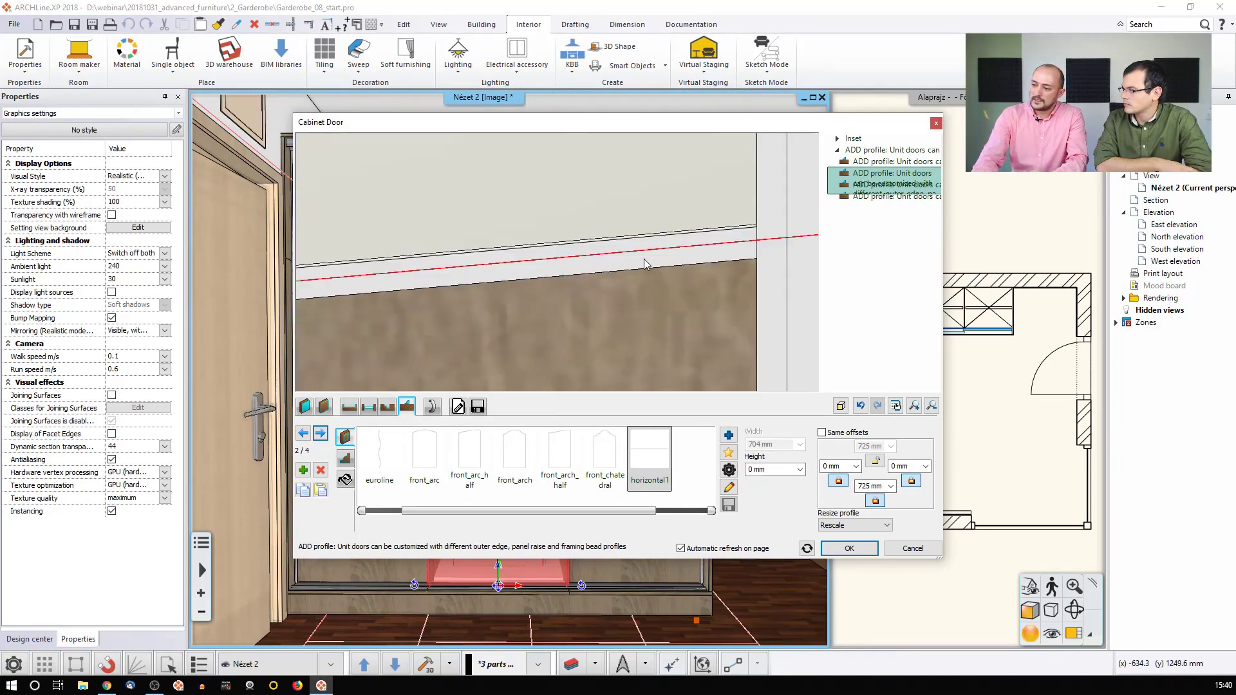
scroll(577, 260, down, 7)
scroll(412, 295, up, 4)
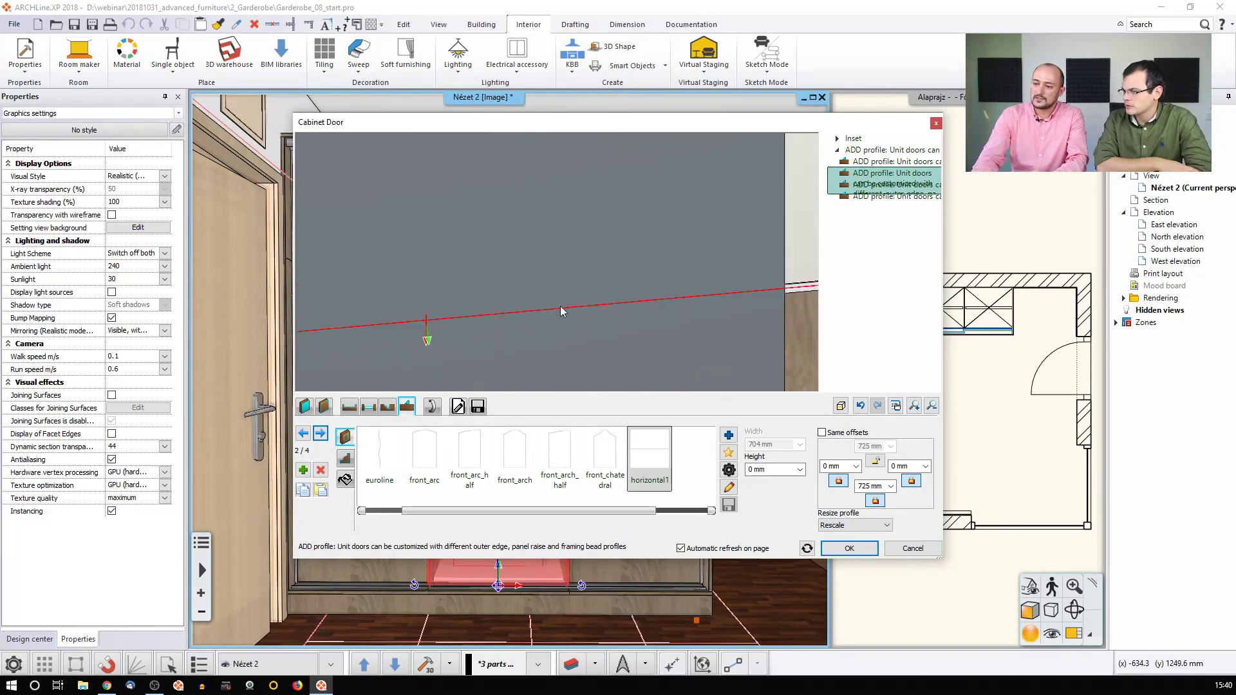
scroll(537, 233, up, 7)
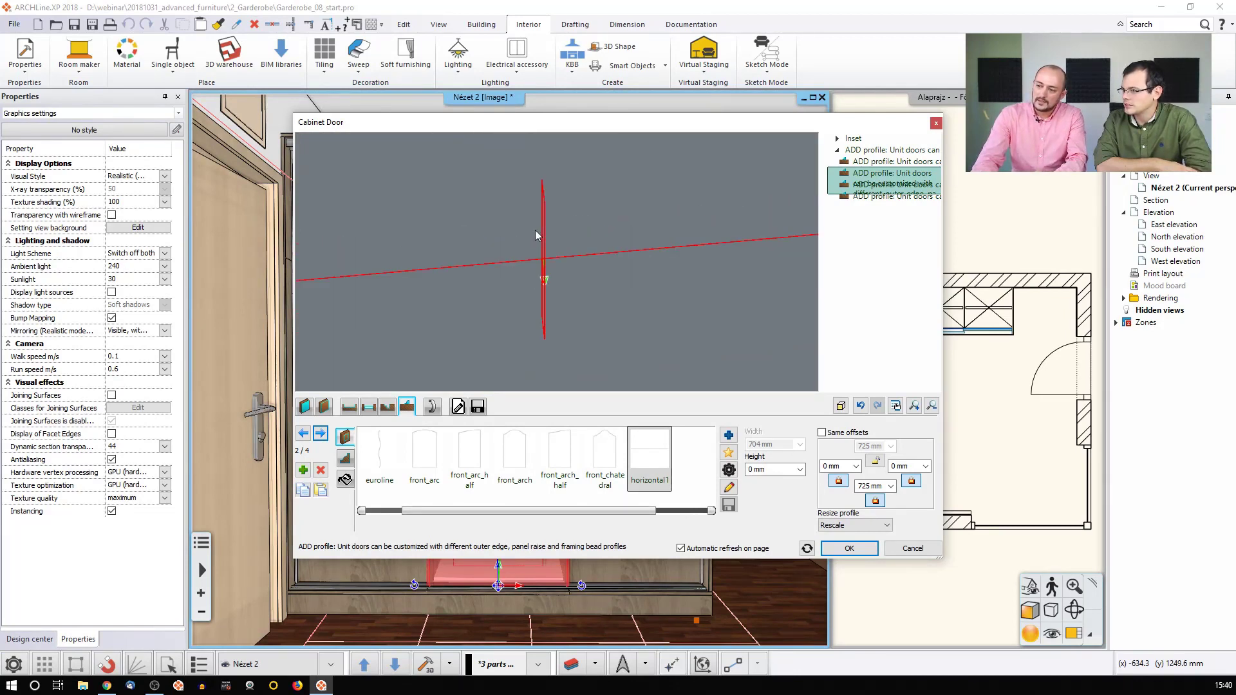
scroll(539, 237, down, 5)
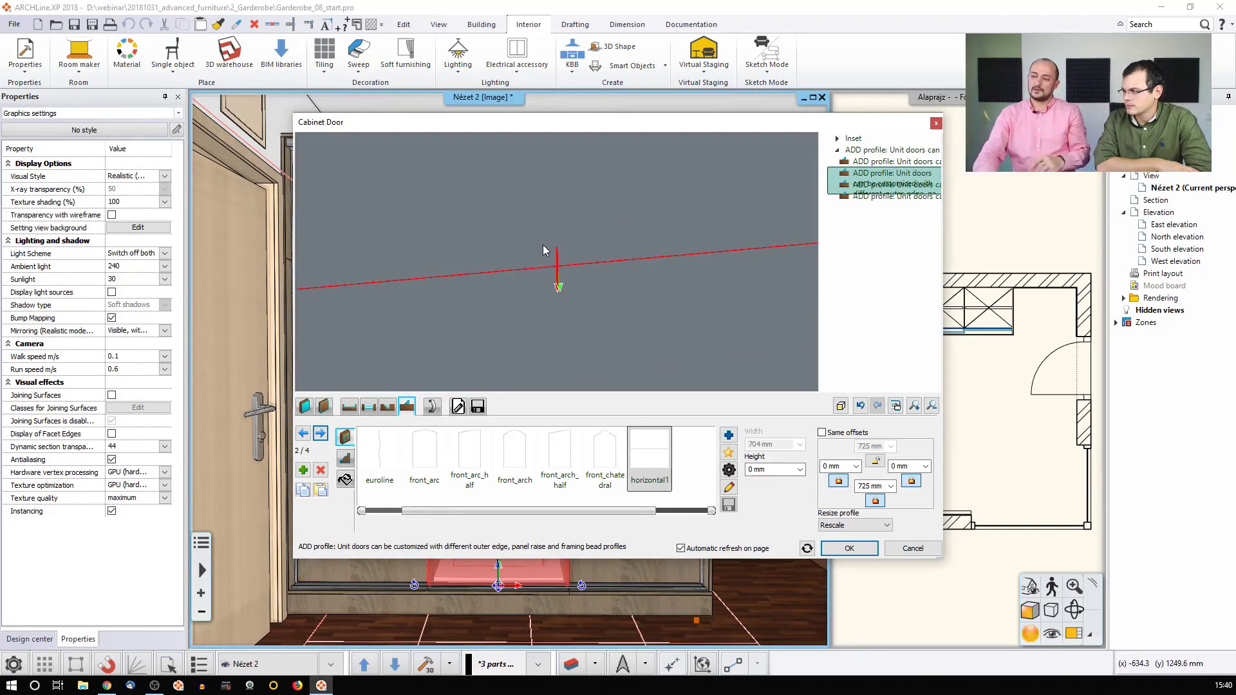
scroll(534, 255, down, 4)
scroll(532, 254, down, 5)
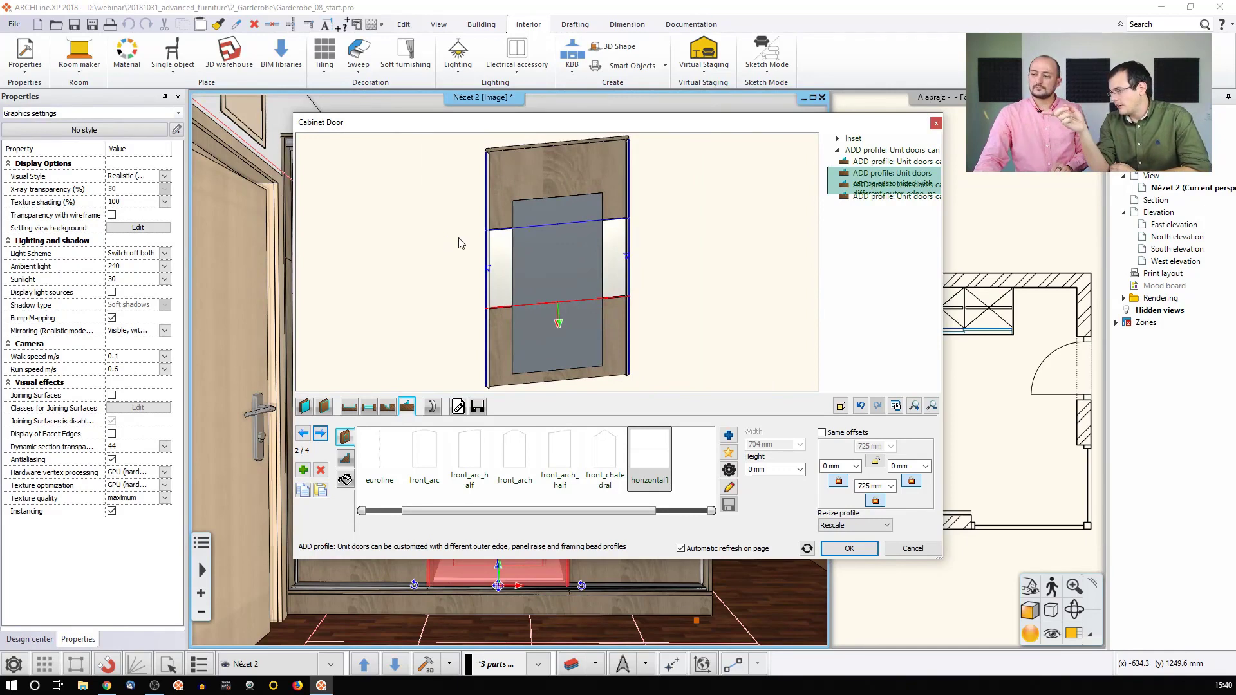
- Widen the Cabinet Door dialog to review the ADD profiles in its component tree, and accept the door
click(892, 162)
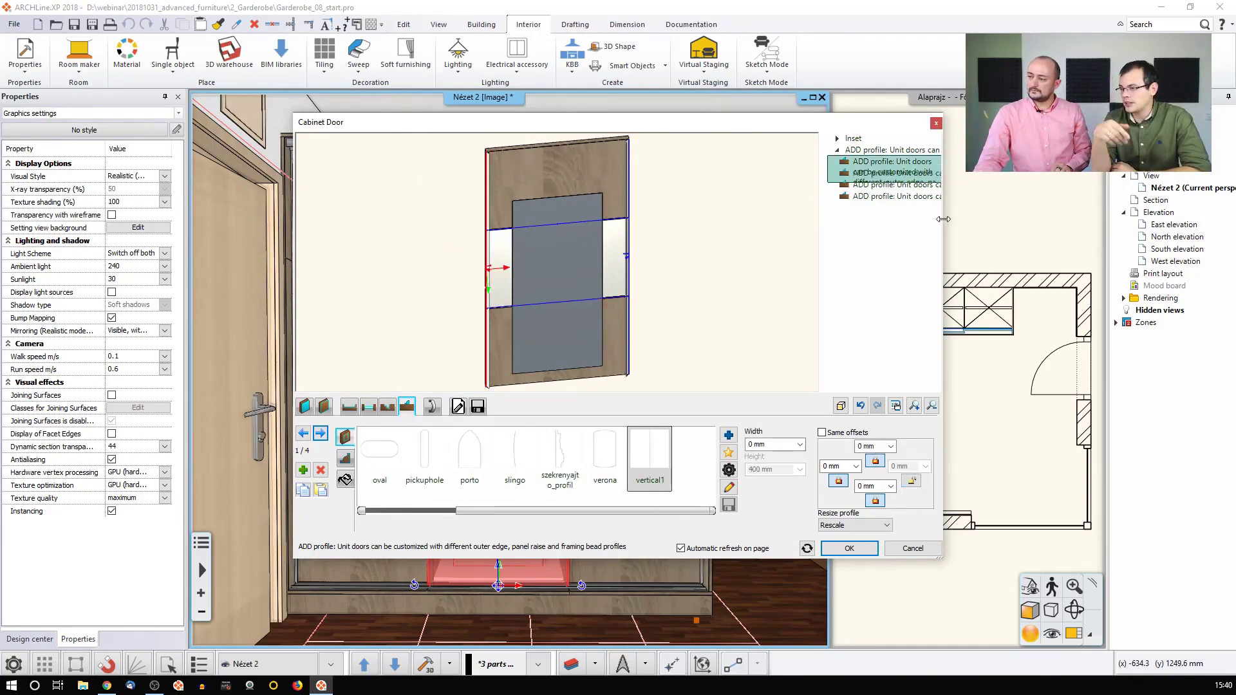
drag(943, 219, 989, 219)
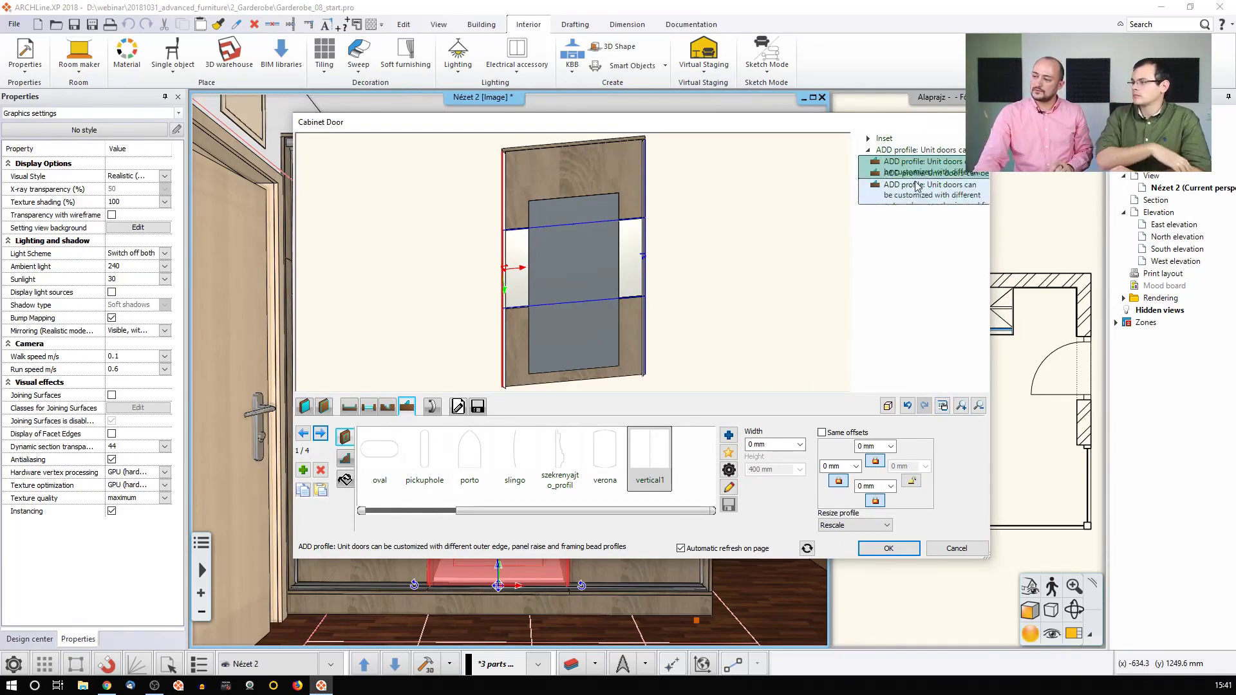
click(943, 405)
click(942, 405)
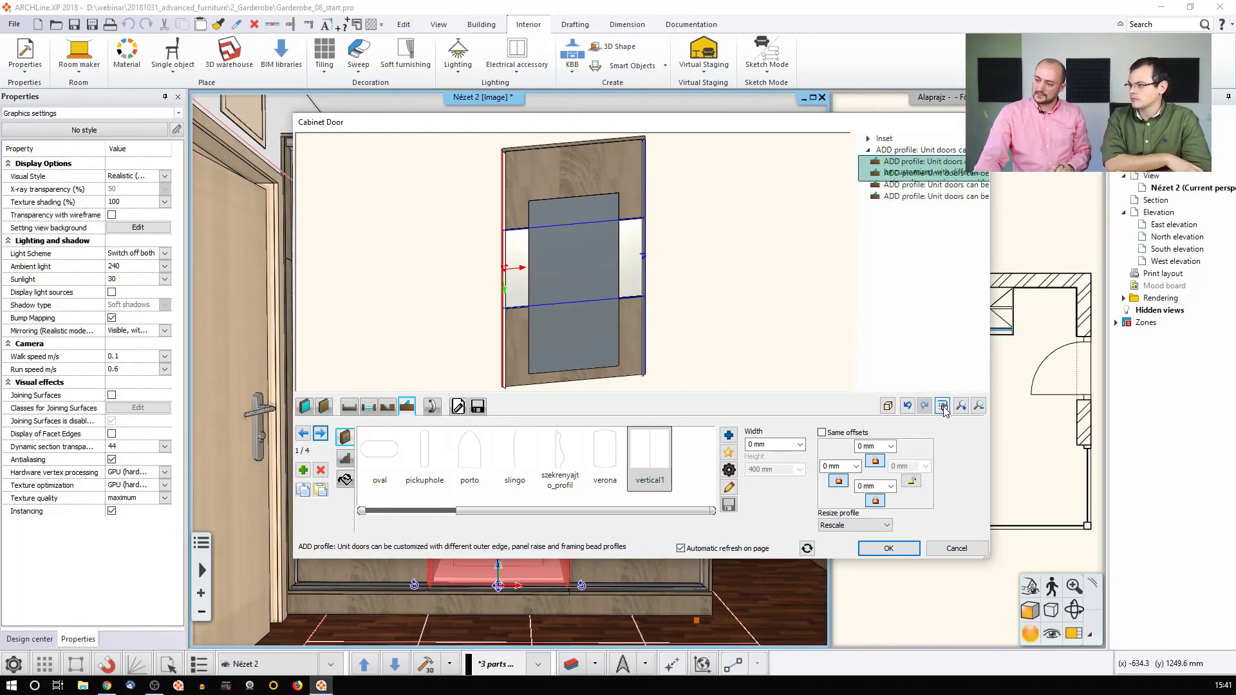
click(915, 172)
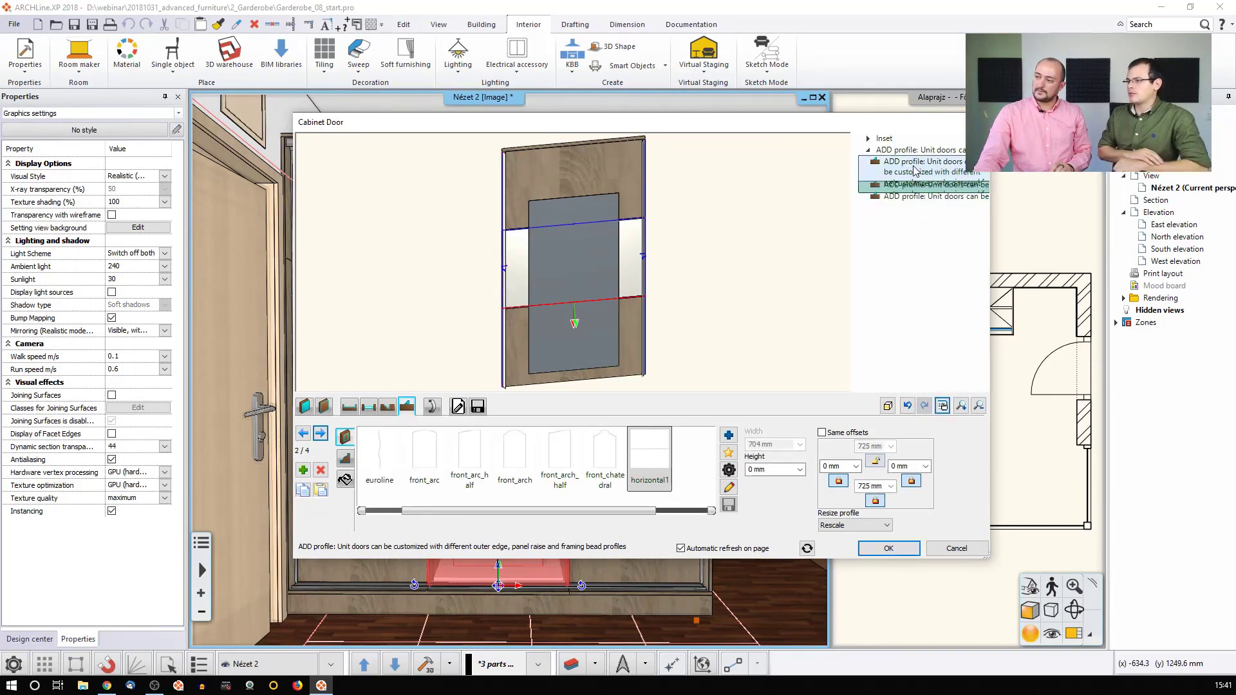
click(916, 168)
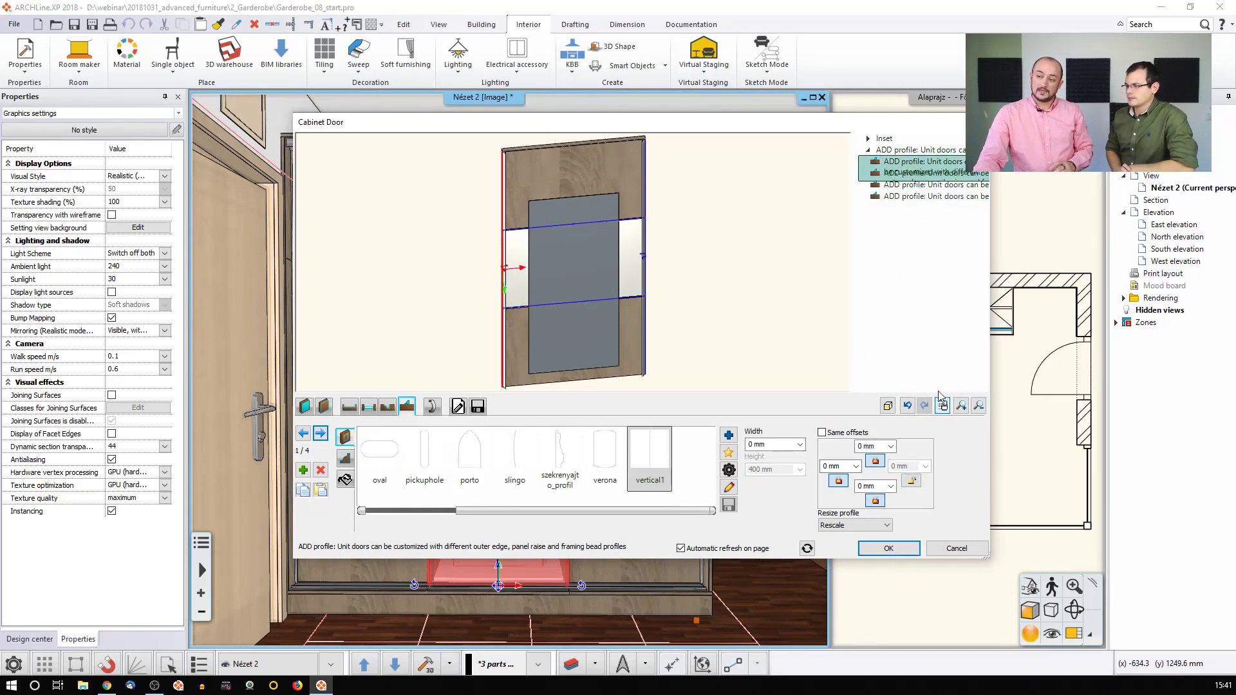
click(889, 551)
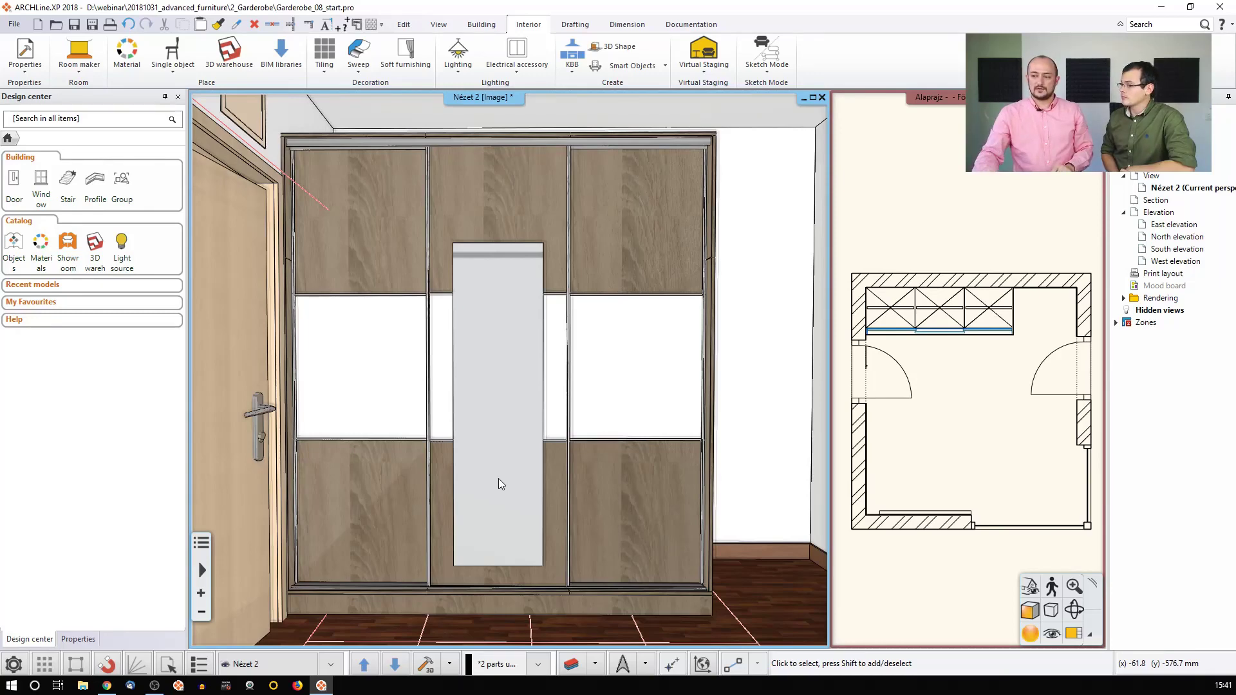
- Reopen the middle sliding door for editing and review its library saving options, cancelling without changes
click(499, 483)
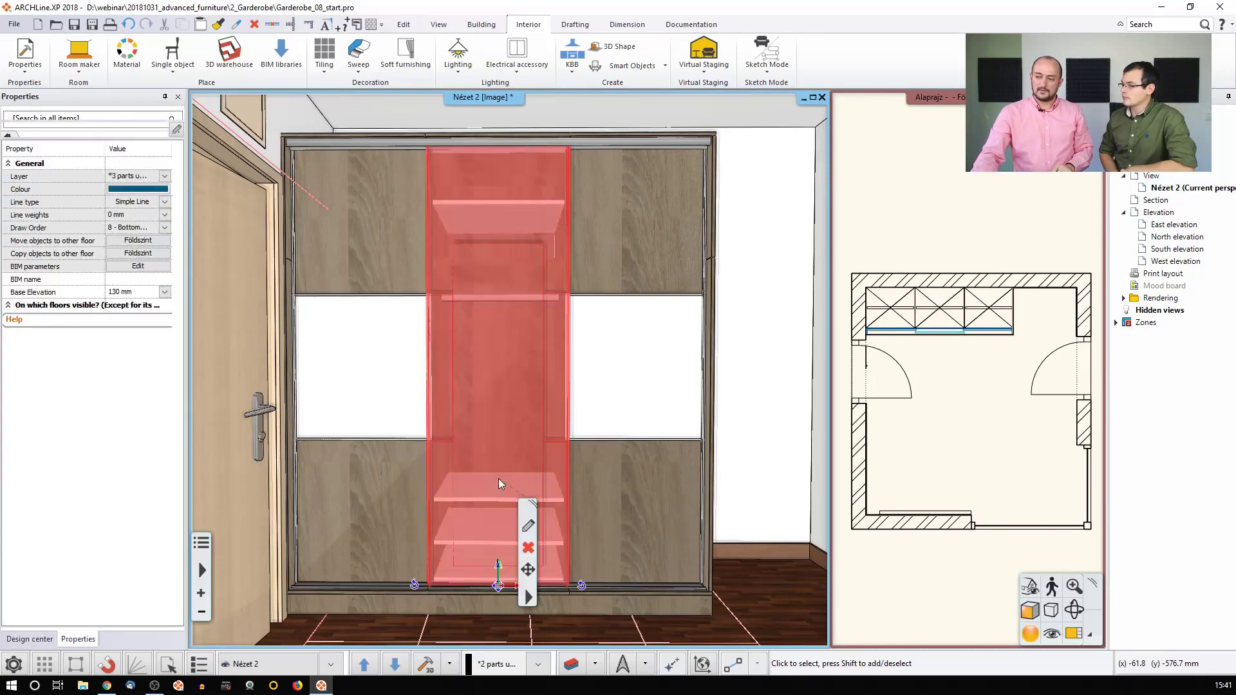
click(526, 526)
click(478, 407)
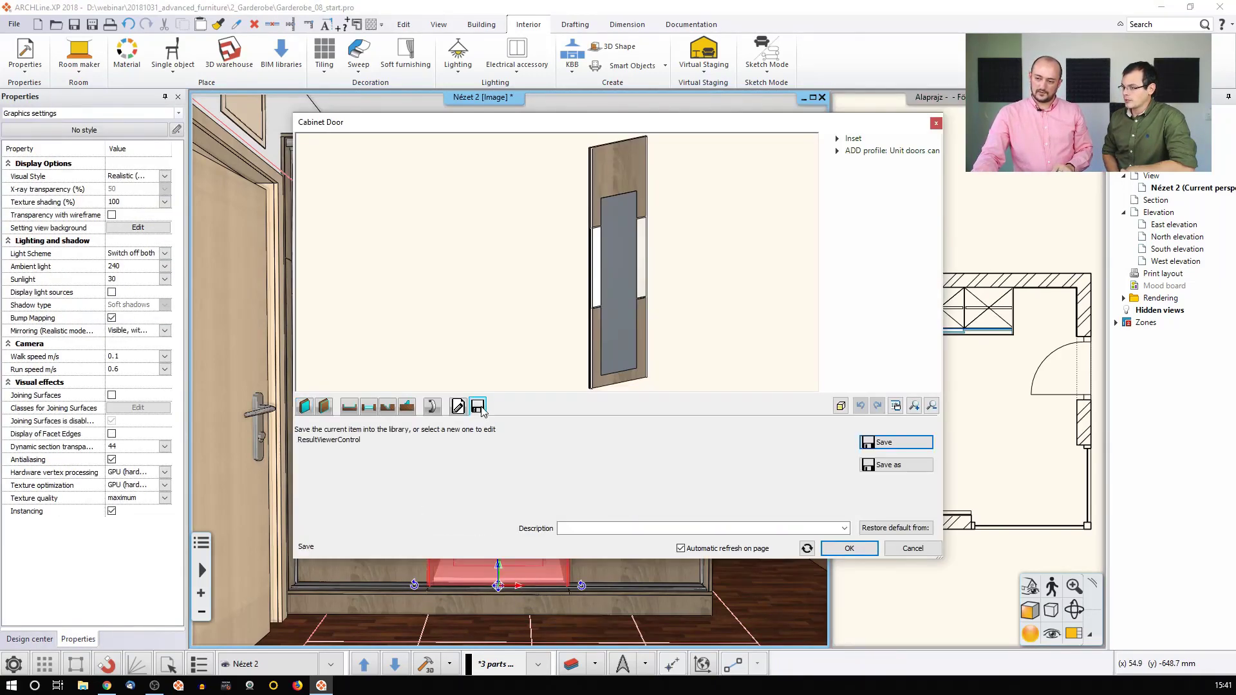
click(916, 549)
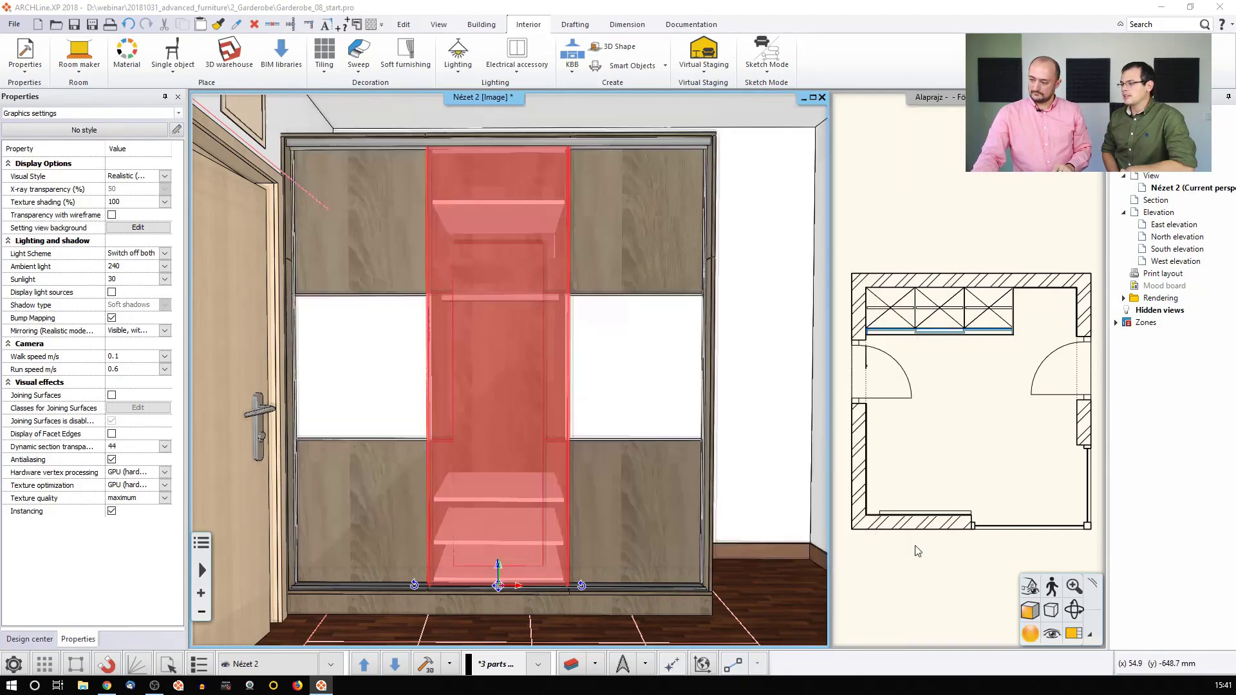